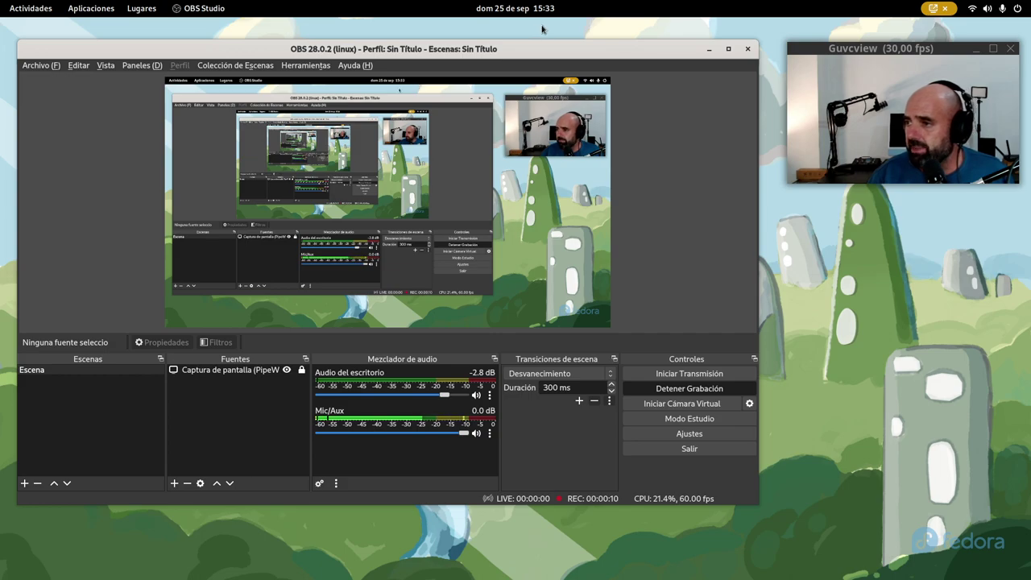
# Minimize the OBS window and bring up the terminal with the neofetch output, repositioning it on the desktop.
pyautogui.moveTo(543, 49); pyautogui.dragTo(546, 57)
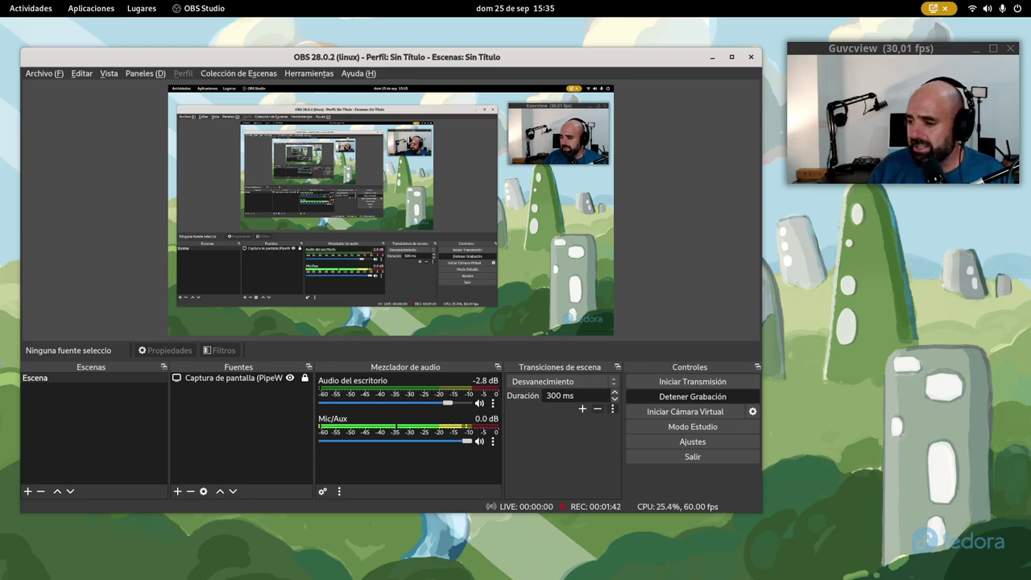
pyautogui.click(712, 57)
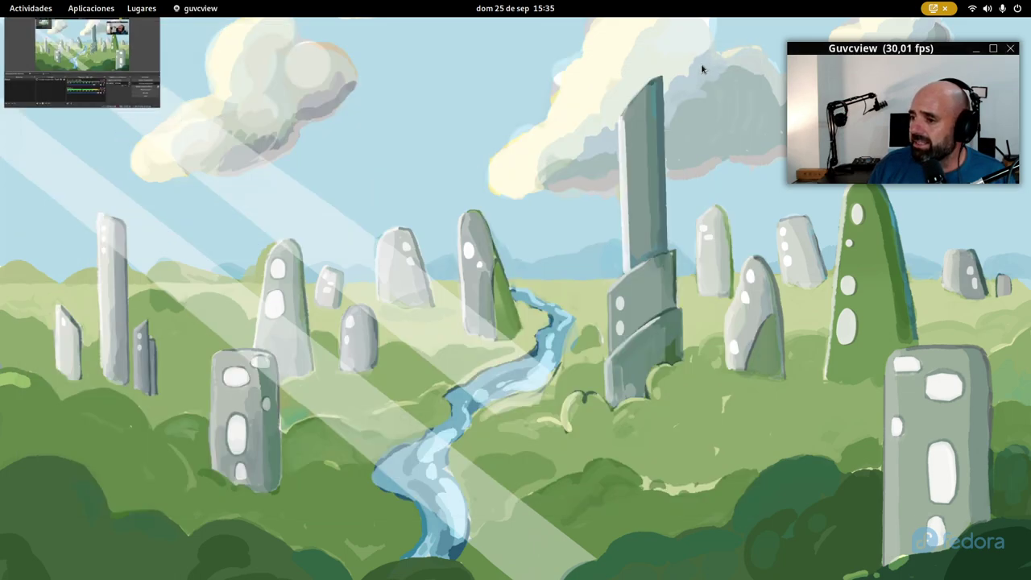
pyautogui.press('super')
pyautogui.click(435, 161)
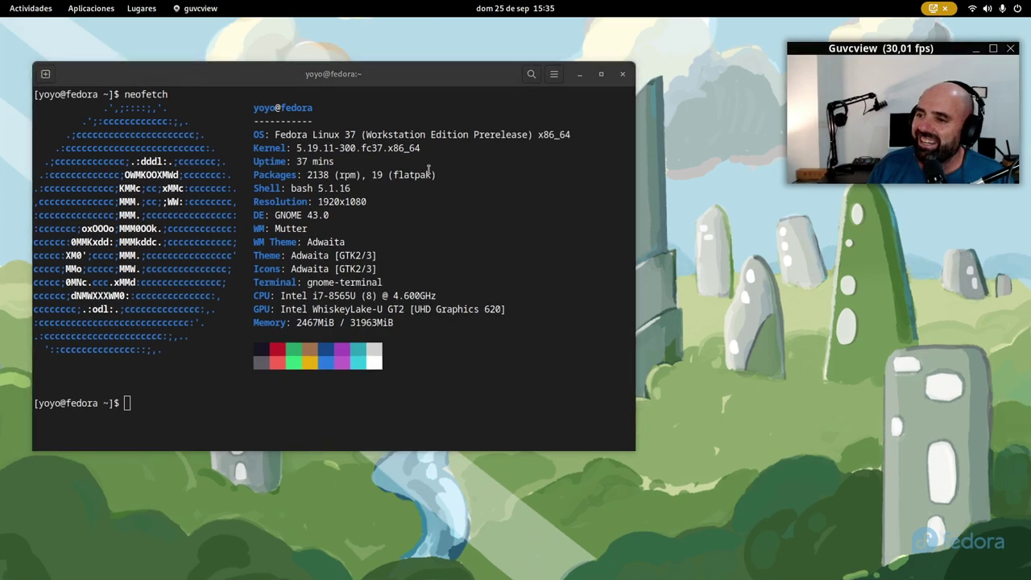
pyautogui.moveTo(379, 88); pyautogui.dragTo(440, 93)
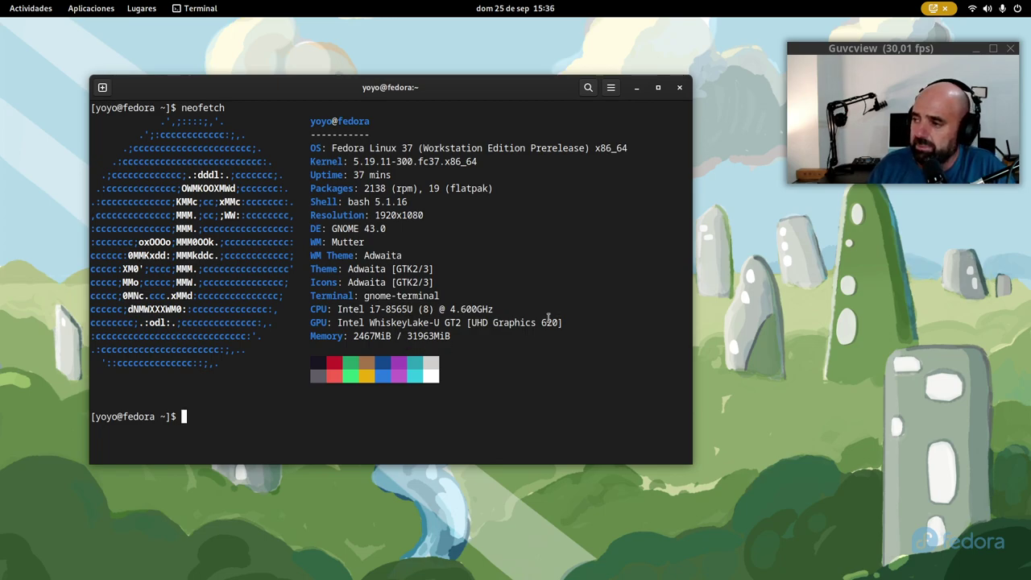
pyautogui.moveTo(521, 98); pyautogui.dragTo(484, 101)
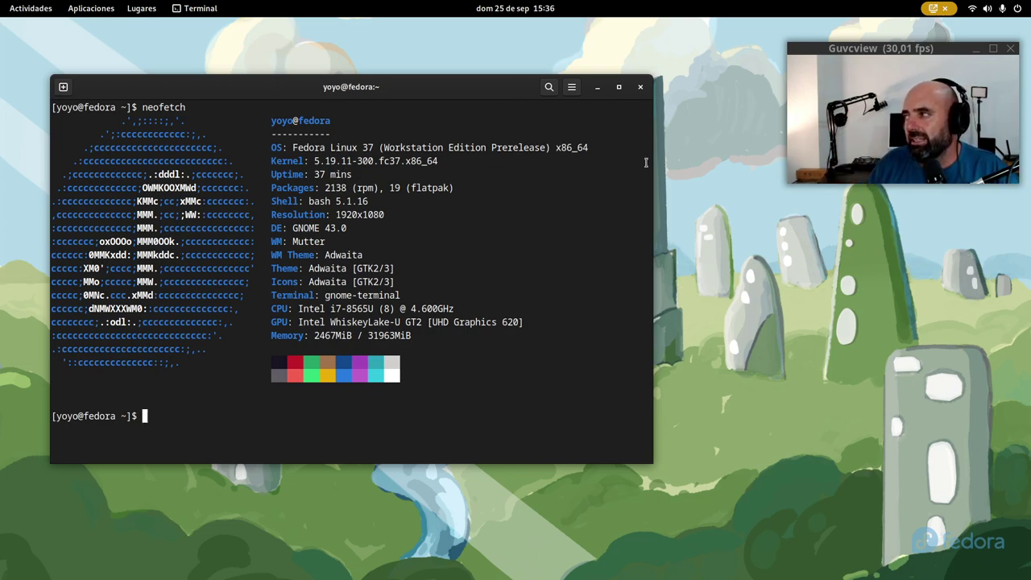
# Put the terminal away, switch to Firefox and open amazon.es in a new tab.
pyautogui.click(598, 87)
pyautogui.click(32, 8)
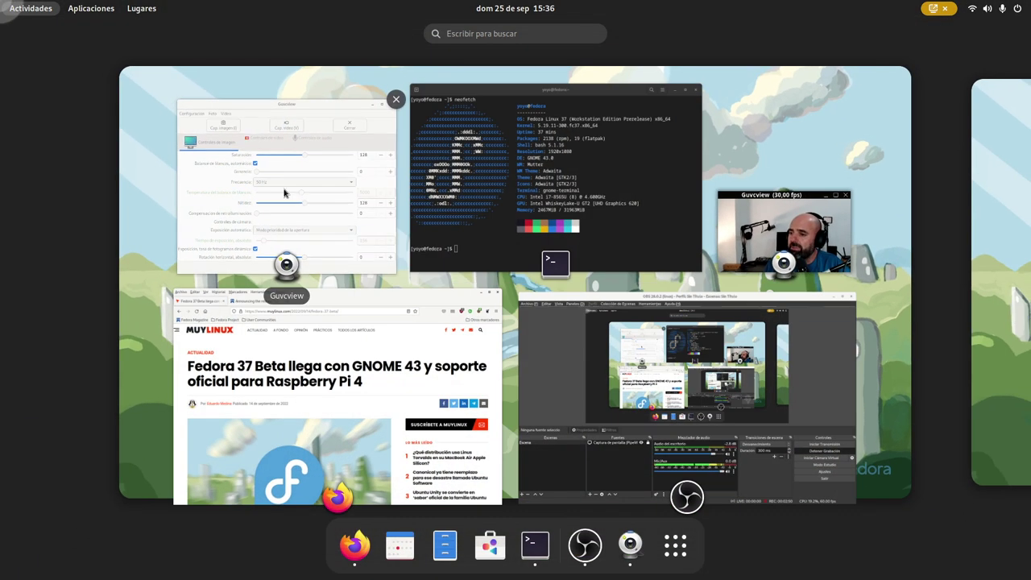
pyautogui.click(334, 336)
pyautogui.hotkey('ctrl', 't')
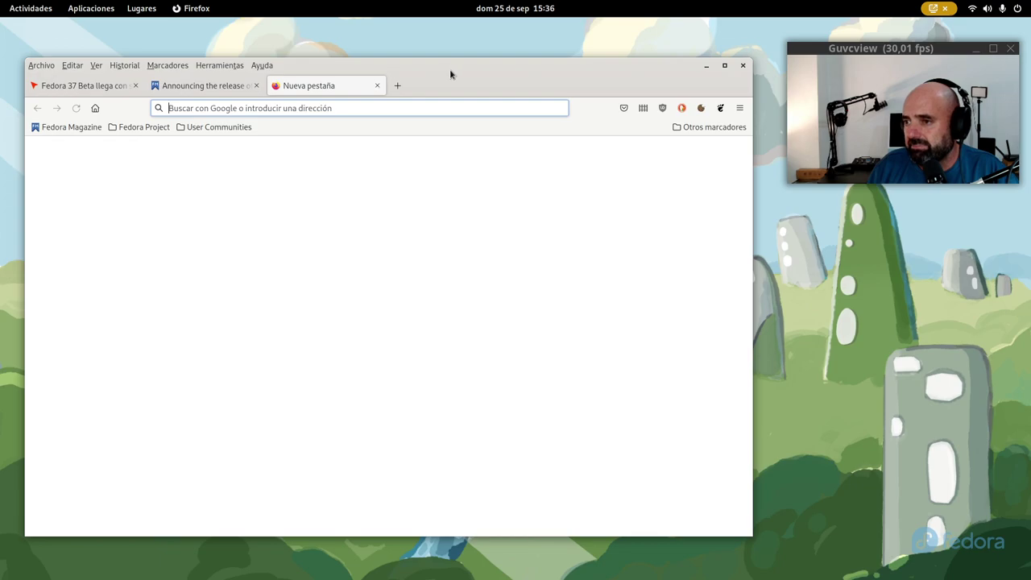
pyautogui.moveTo(449, 69); pyautogui.dragTo(441, 61)
pyautogui.click(337, 100)
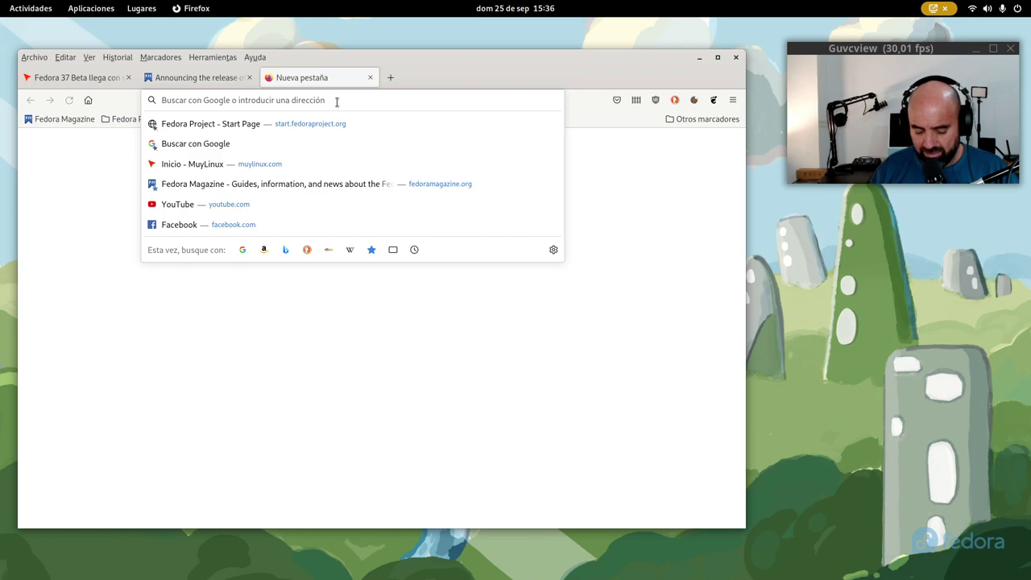
pyautogui.write('amazon.es')
pyautogui.press('Return')
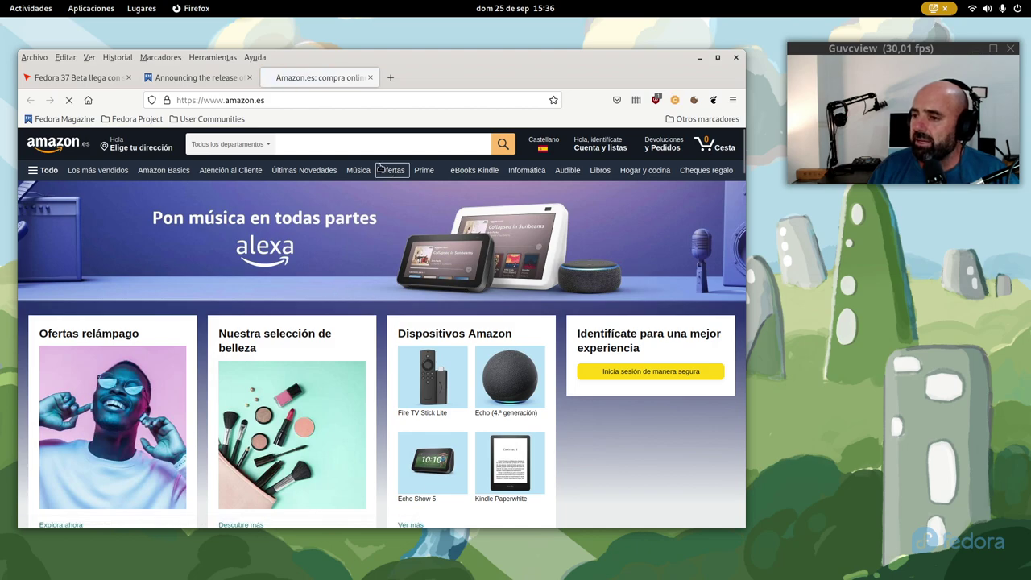
# Search Amazon for "hub usb 3.0 tp-link".
pyautogui.click(328, 143)
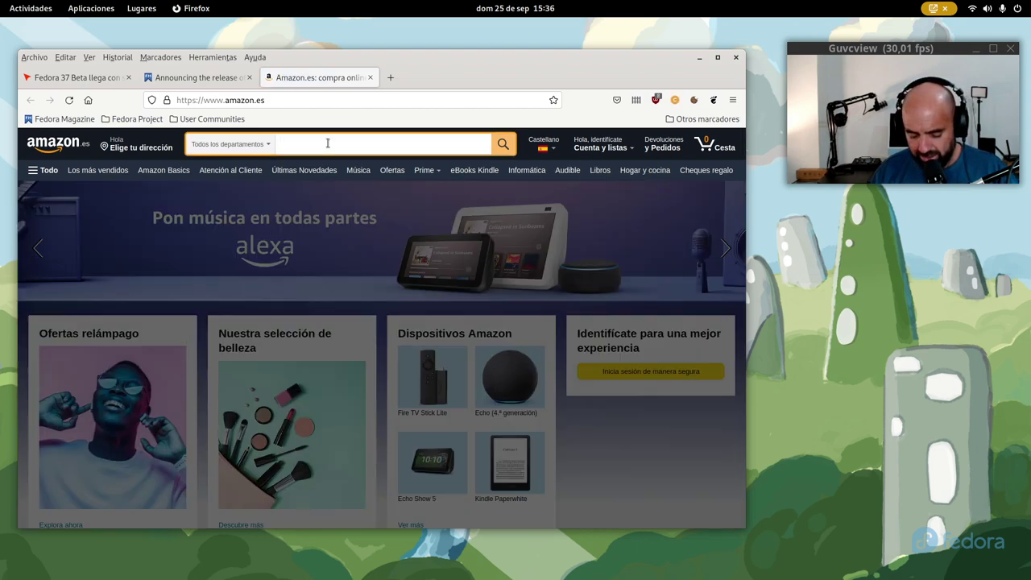
pyautogui.write('hub usb')
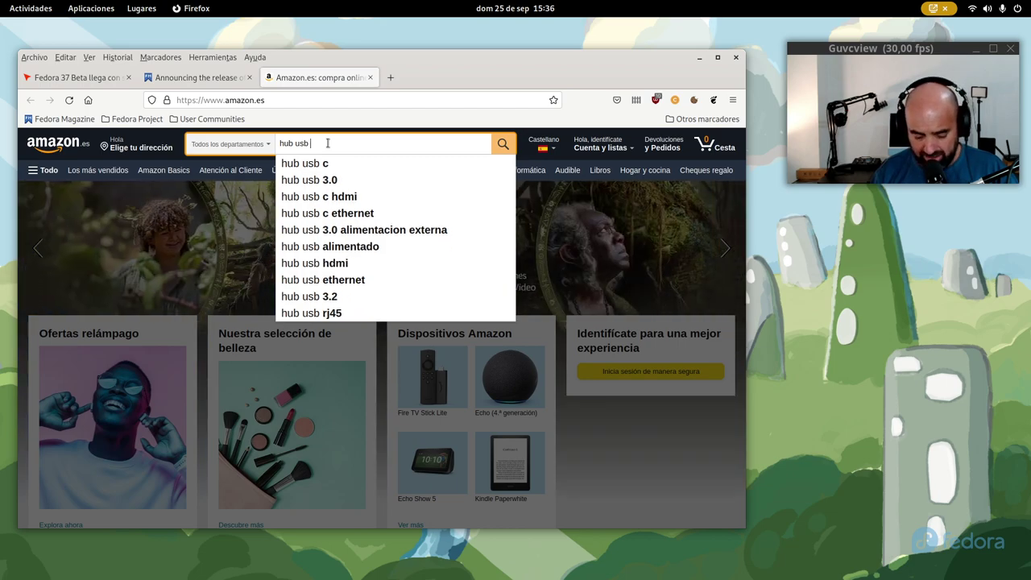
pyautogui.write(' 3.0 ')
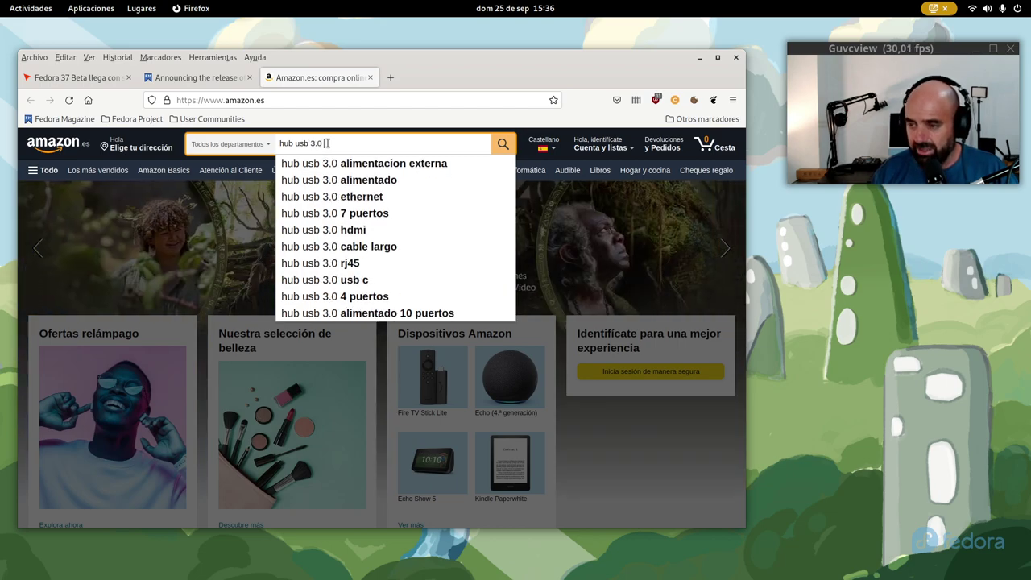
pyautogui.write('tp')
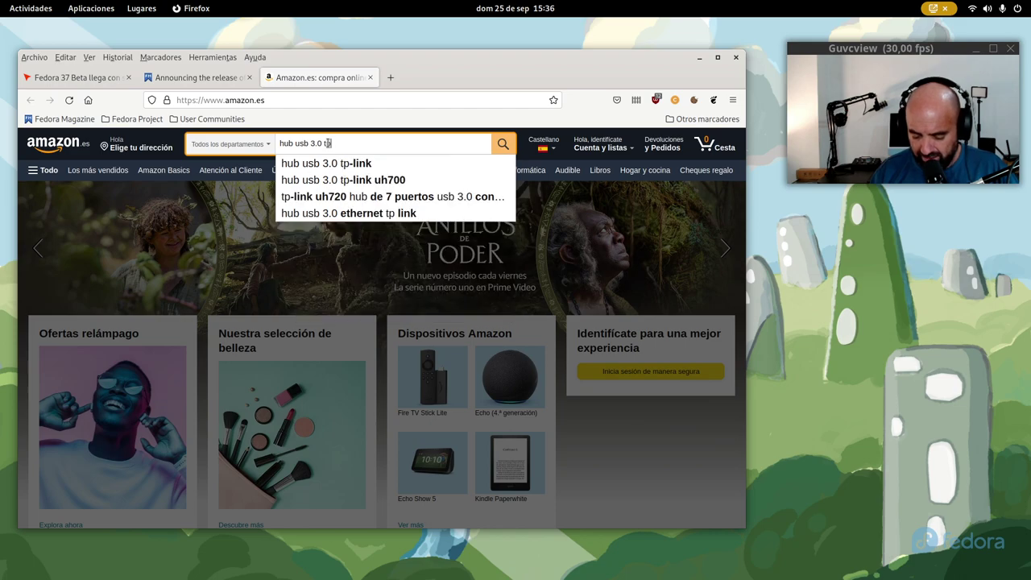
pyautogui.write('-link')
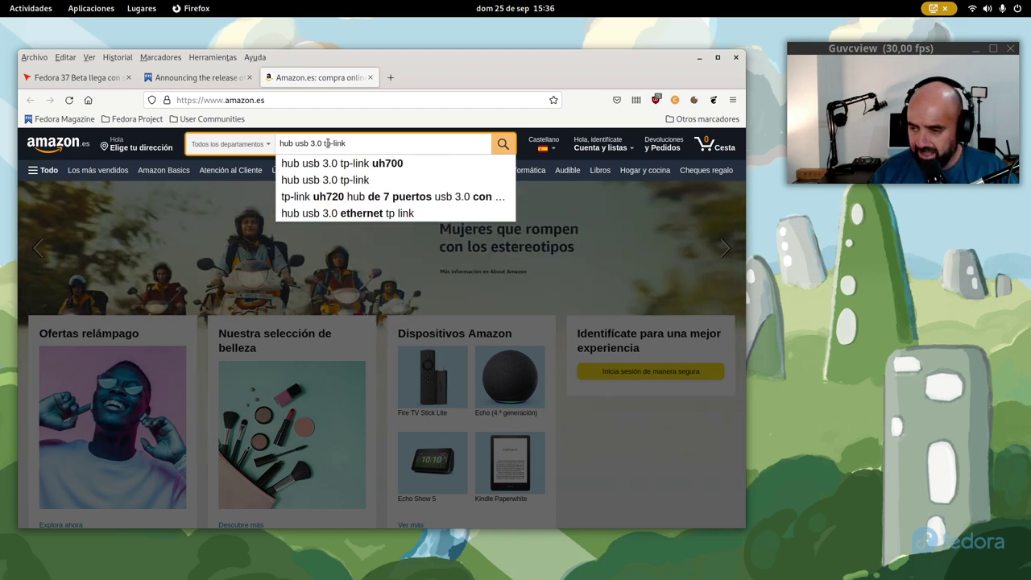
pyautogui.press('Return')
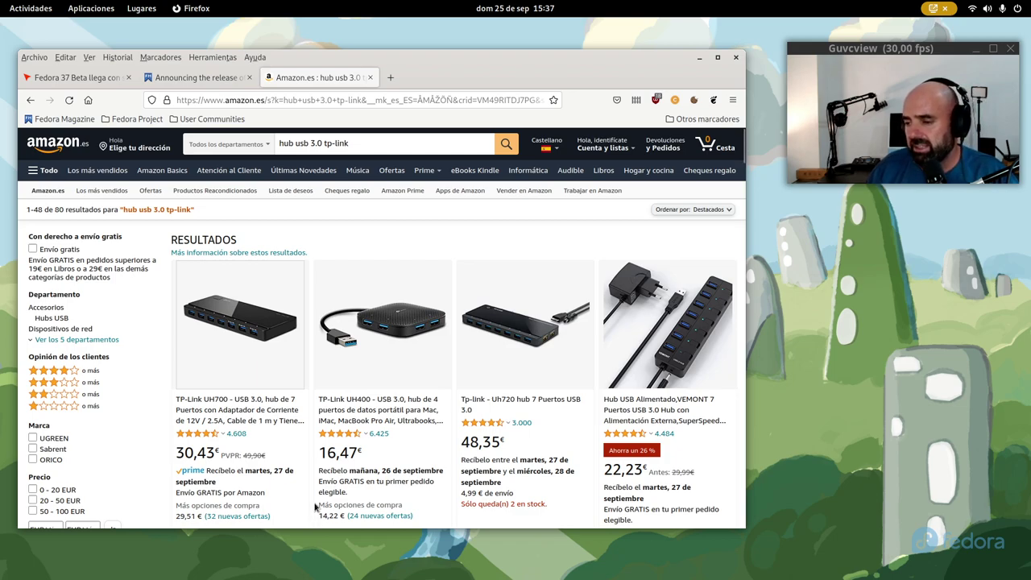
# Open the TP-Link UH700 7-port USB 3.0 hub's product page and examine its photos and technical details.
pyautogui.click(241, 342)
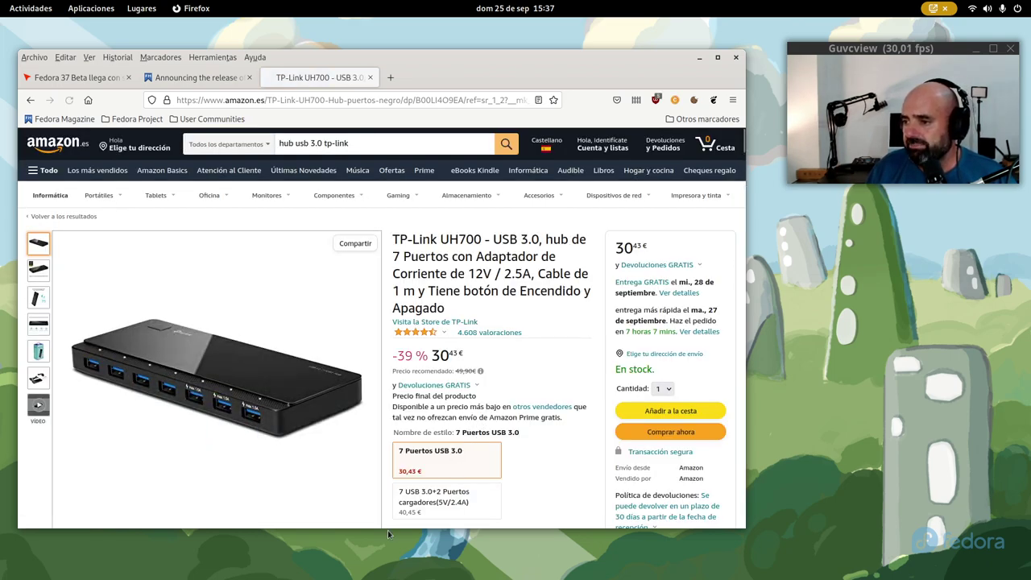
pyautogui.scroll(-2, 242, 403)
pyautogui.moveTo(39, 200)
pyautogui.moveTo(38, 303)
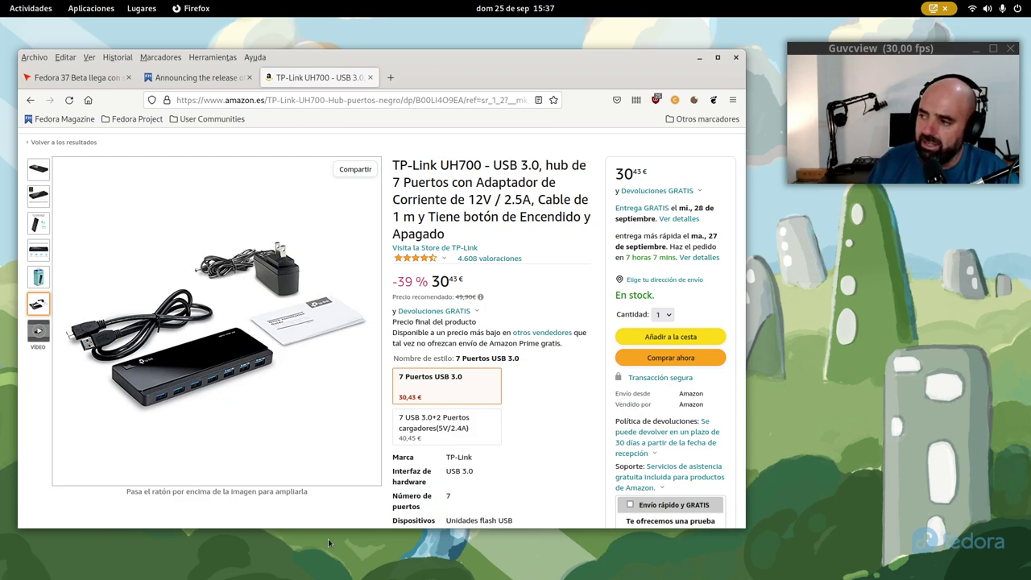
pyautogui.moveTo(77, 186)
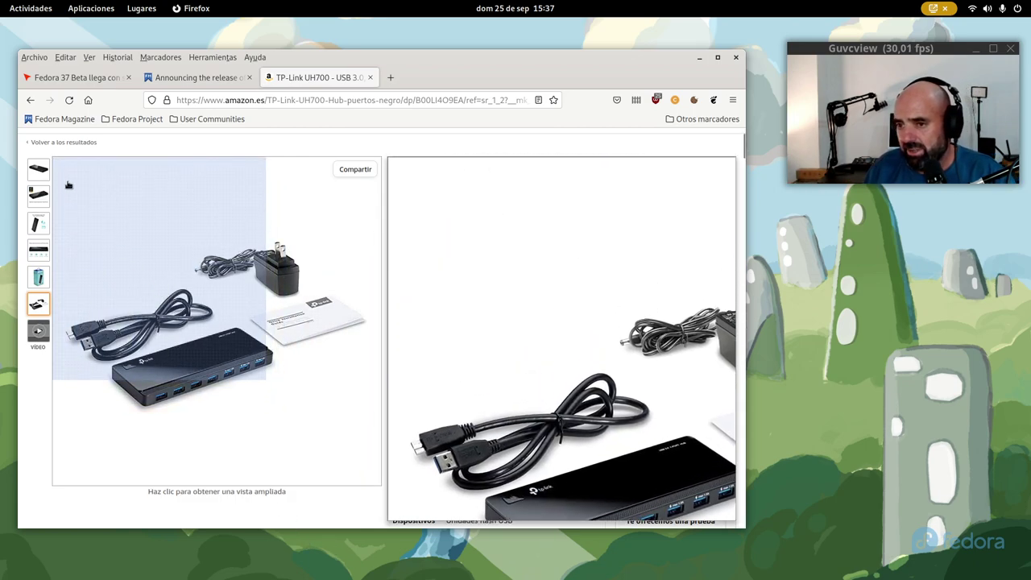
pyautogui.scroll(-15, 136, 402)
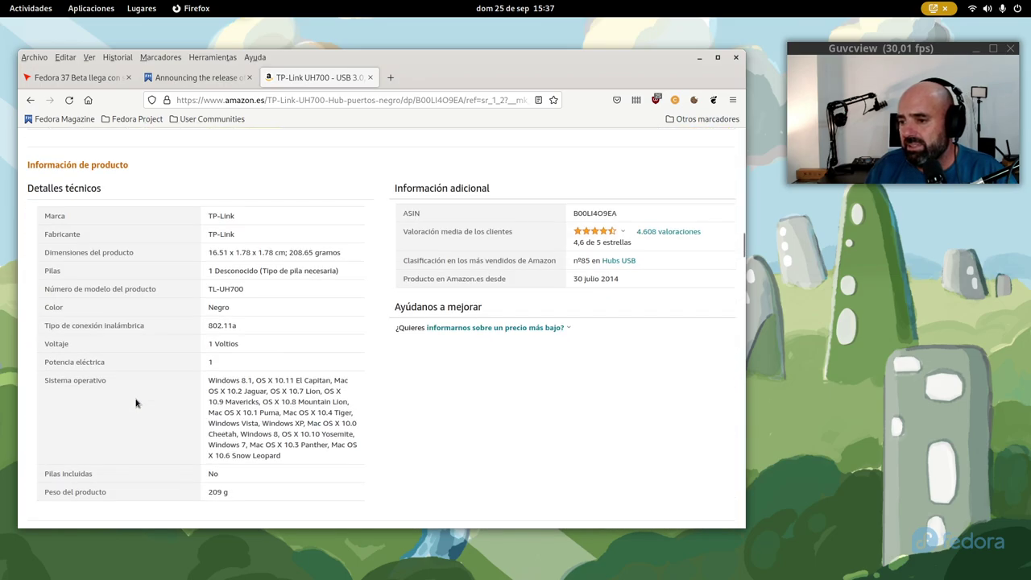
pyautogui.scroll(5, 135, 402)
pyautogui.scroll(10, 135, 402)
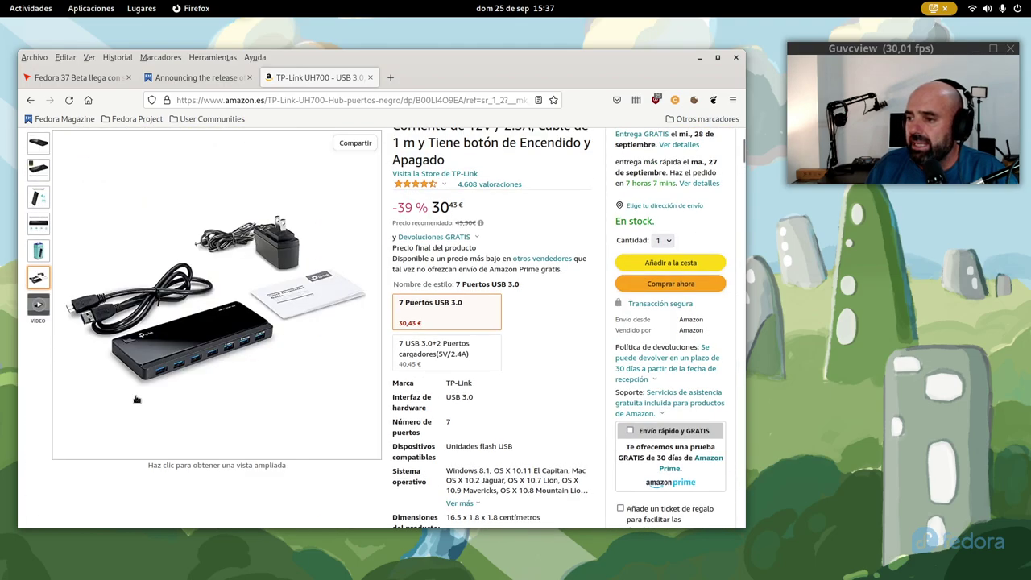
pyautogui.moveTo(209, 344)
pyautogui.scroll(-3, 209, 347)
pyautogui.scroll(3, 208, 442)
pyautogui.scroll(-5, 207, 443)
pyautogui.scroll(5, 221, 384)
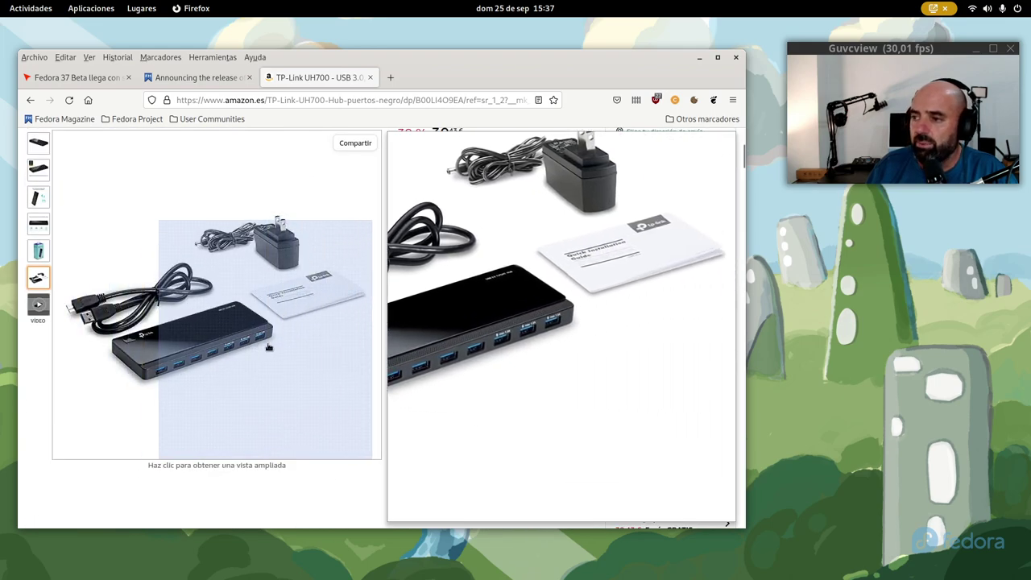
# Return to the search results, open the Tp-link Uh720 hub's product page and examine its photos.
pyautogui.click(31, 100)
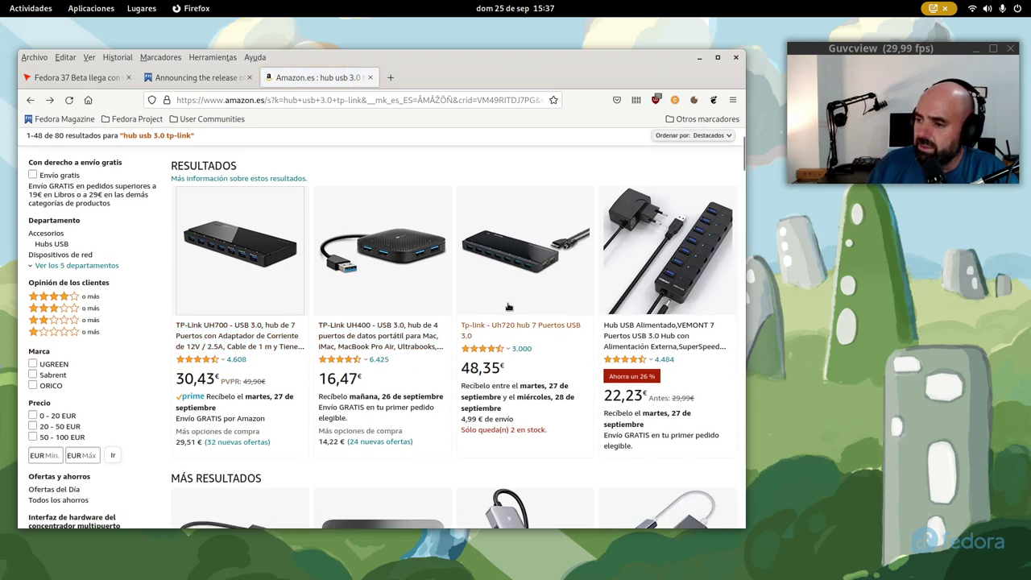
pyautogui.click(303, 266)
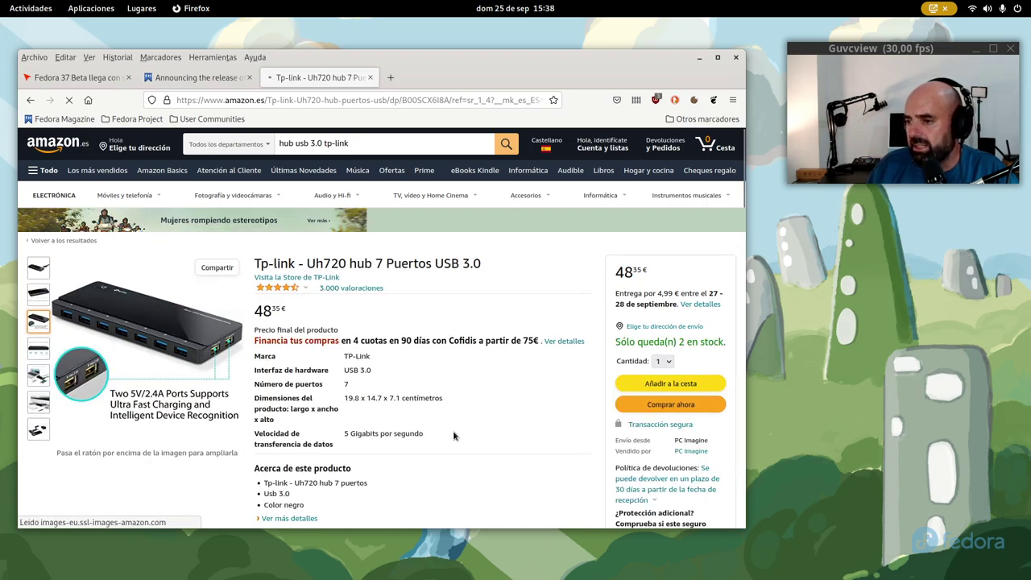
pyautogui.scroll(-5, 473, 305)
pyautogui.scroll(4, 473, 304)
pyautogui.scroll(-1, 145, 322)
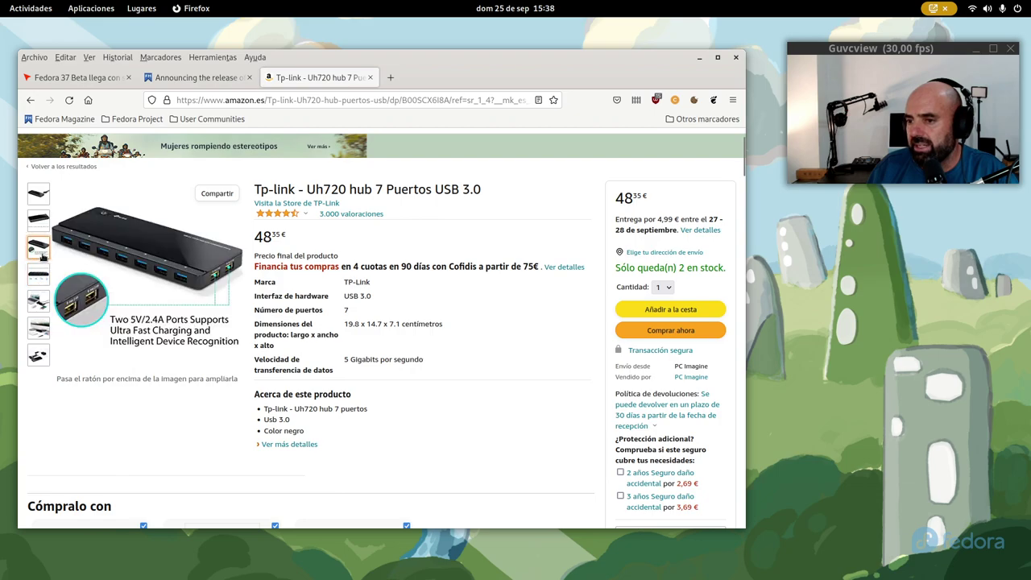
pyautogui.moveTo(185, 291)
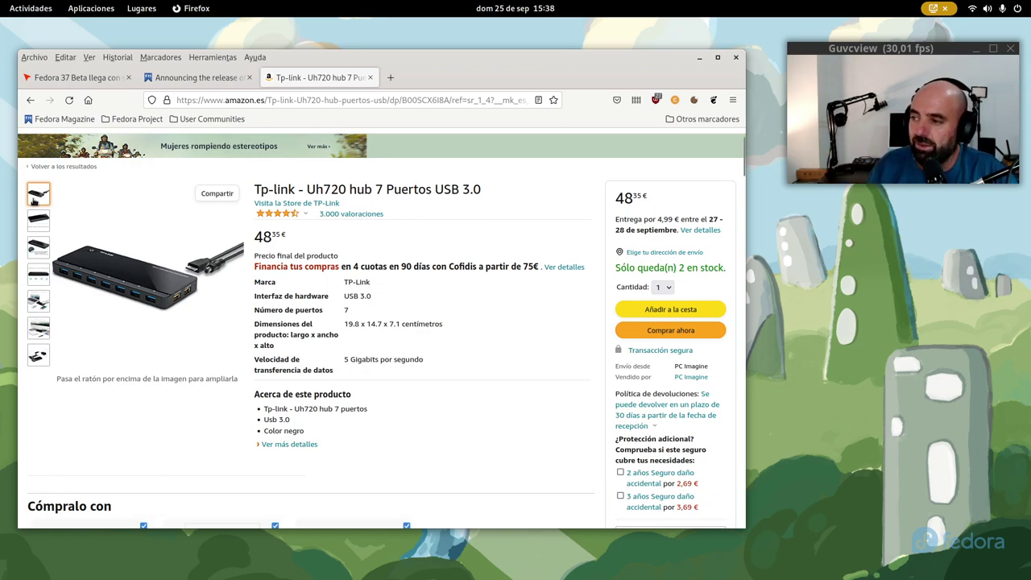
pyautogui.moveTo(38, 354)
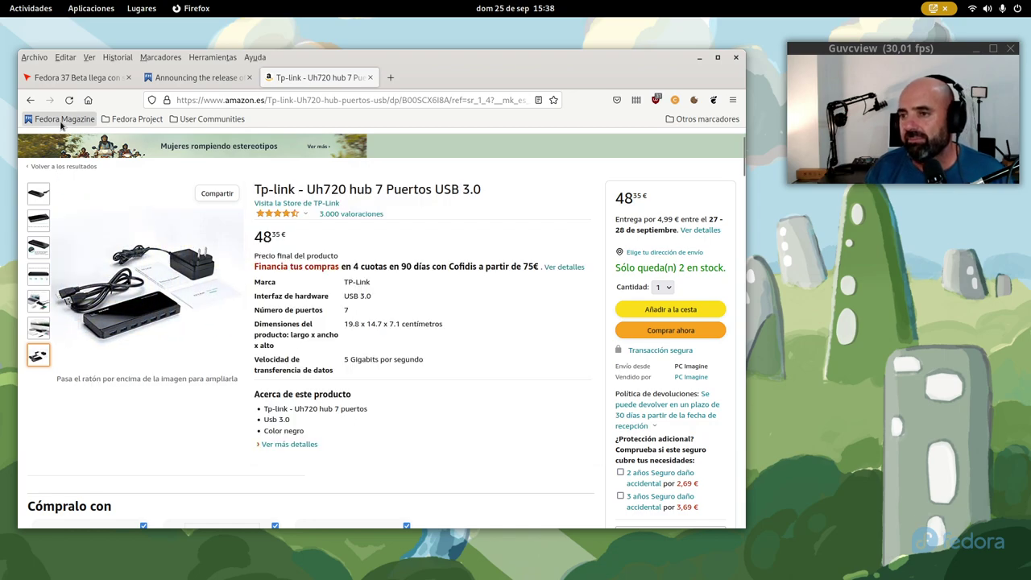
# Go to the Fedora Magazine article on the Fedora Linux 37 Beta release and review its download links and release highlights.
pyautogui.click(193, 78)
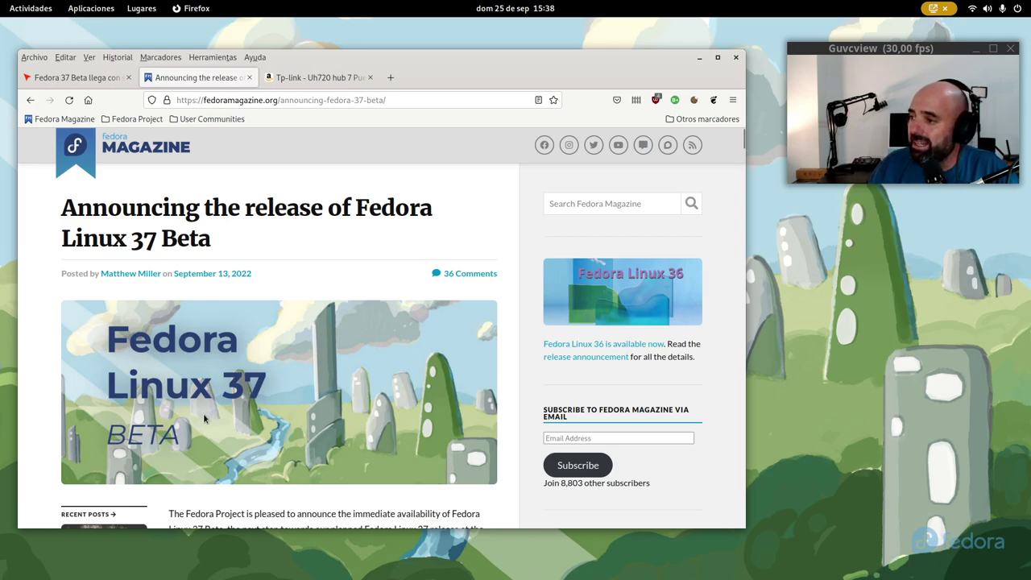
pyautogui.scroll(-6, 232, 372)
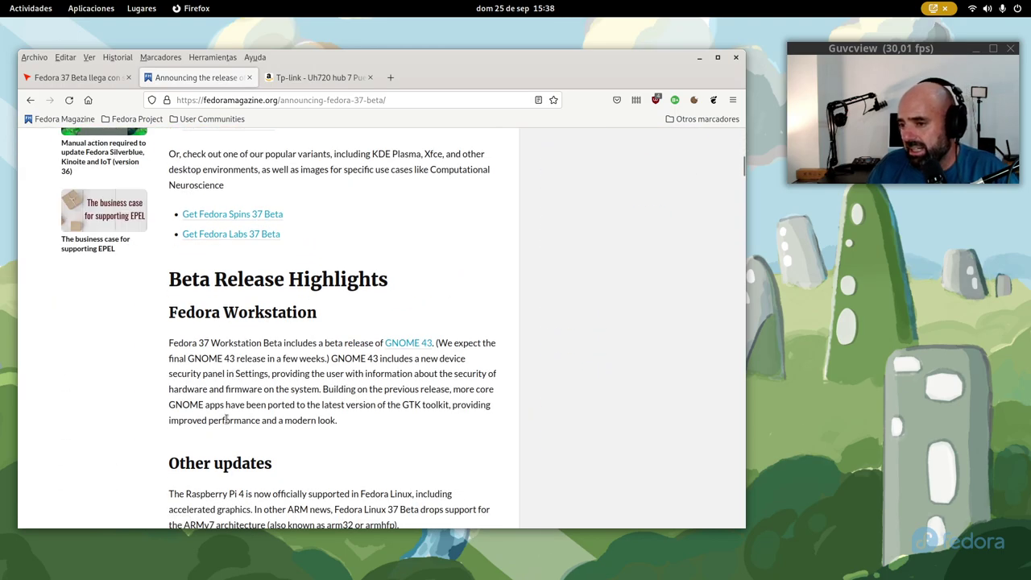
pyautogui.scroll(-20, 226, 418)
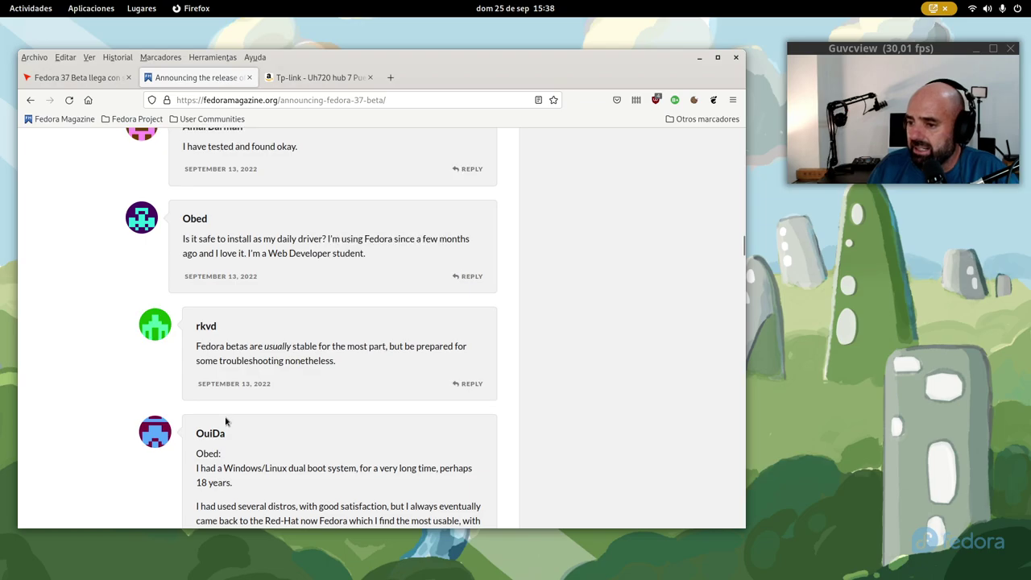
pyautogui.scroll(17, 225, 417)
pyautogui.scroll(10, 225, 417)
pyautogui.scroll(-6, 203, 428)
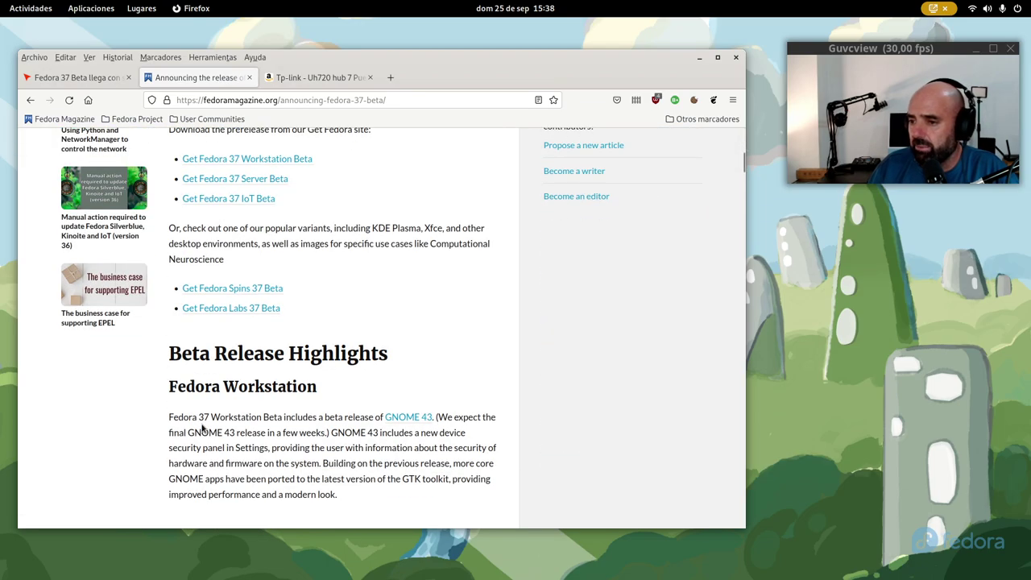
pyautogui.scroll(3, 242, 415)
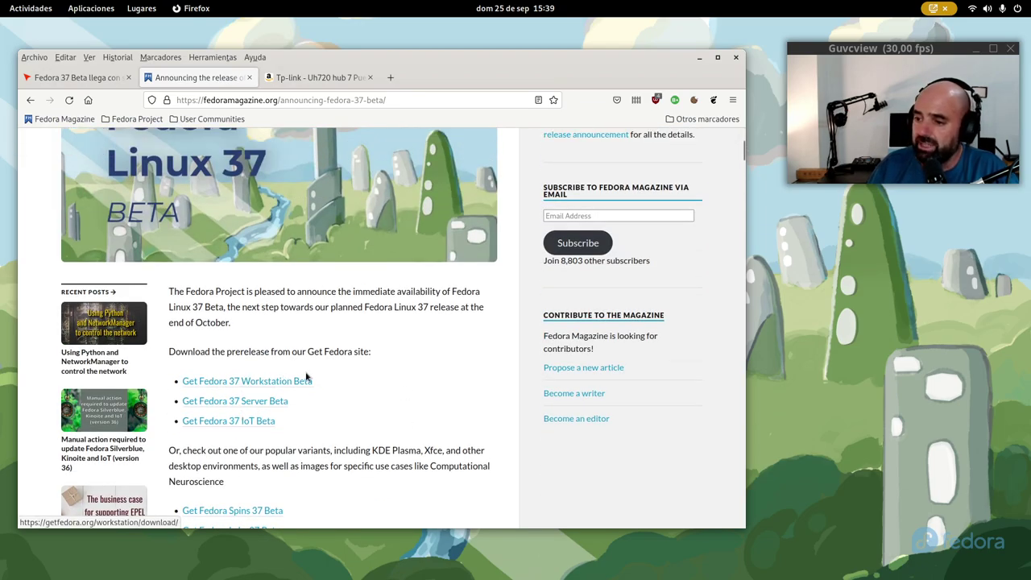
pyautogui.scroll(-2, 306, 376)
pyautogui.scroll(-1, 306, 376)
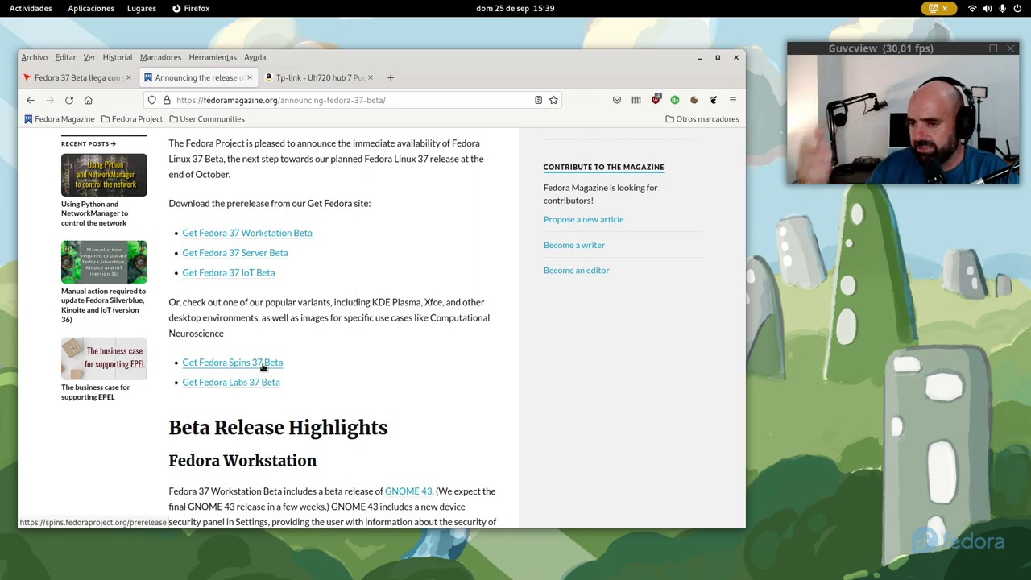
pyautogui.scroll(5, 262, 367)
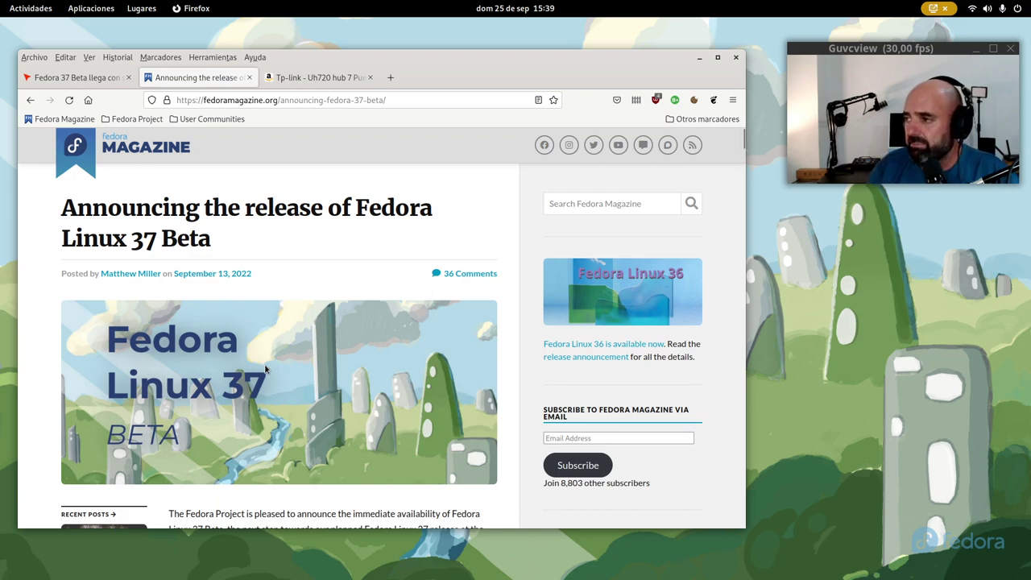
# Switch to the MuyLinux article on Fedora 37 Beta and read its introductory paragraphs, repositioning the browser window slightly lower on the desktop.
pyautogui.hotkey('ctrl', 'pageup')
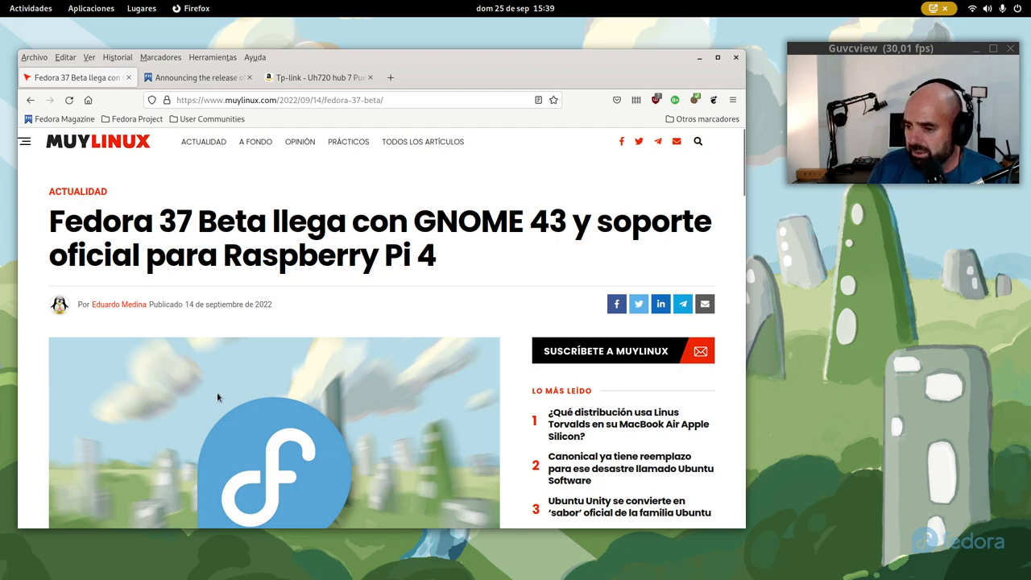
pyautogui.scroll(-5, 218, 397)
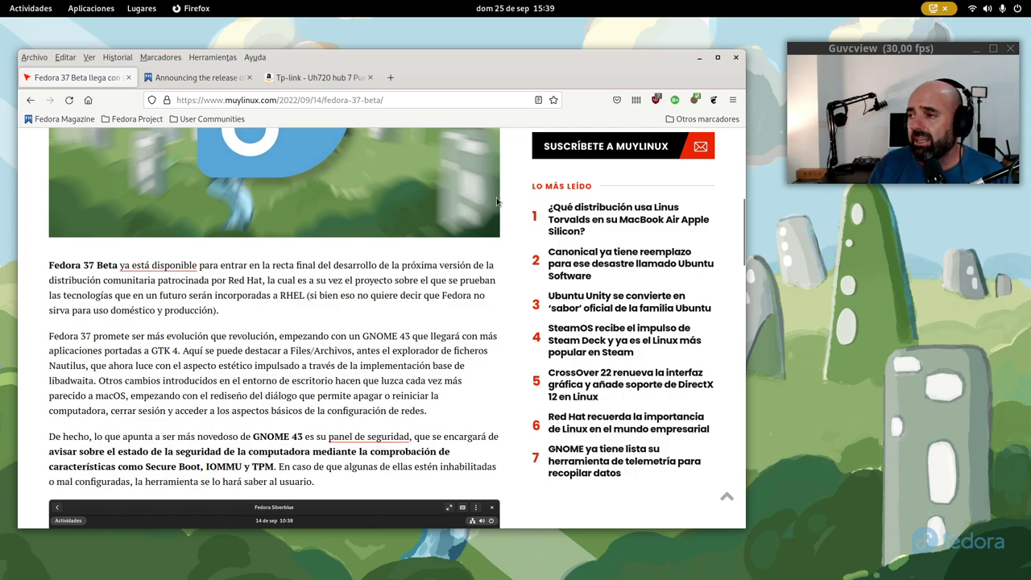
pyautogui.moveTo(549, 69); pyautogui.dragTo(561, 107)
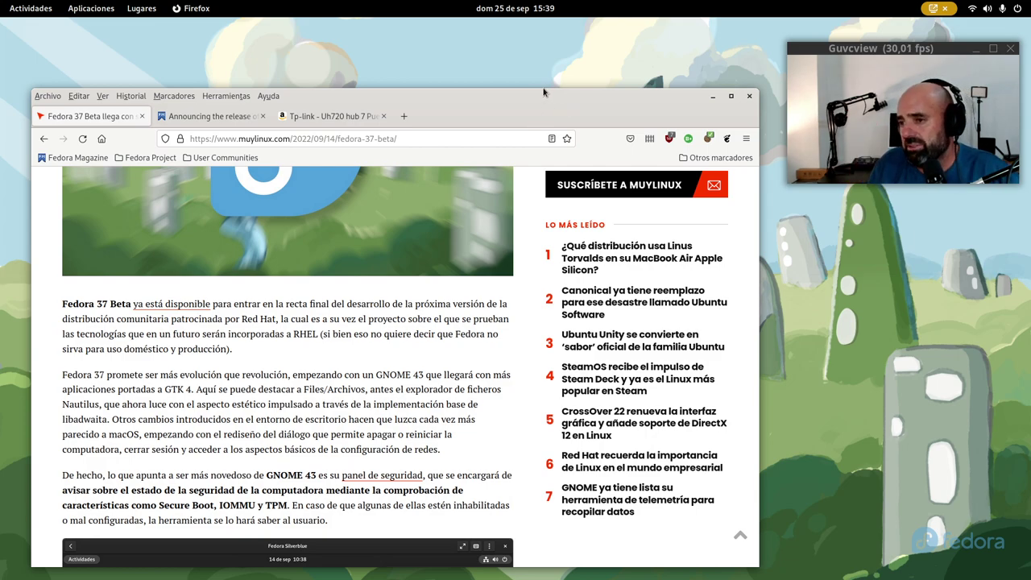
pyautogui.moveTo(544, 90); pyautogui.dragTo(537, 68)
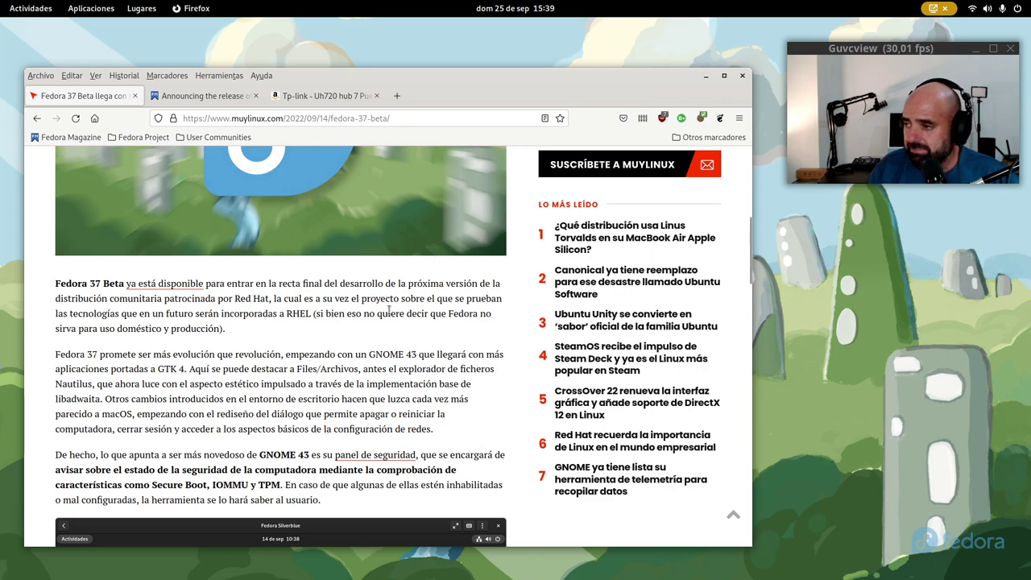
pyautogui.scroll(-2, 389, 309)
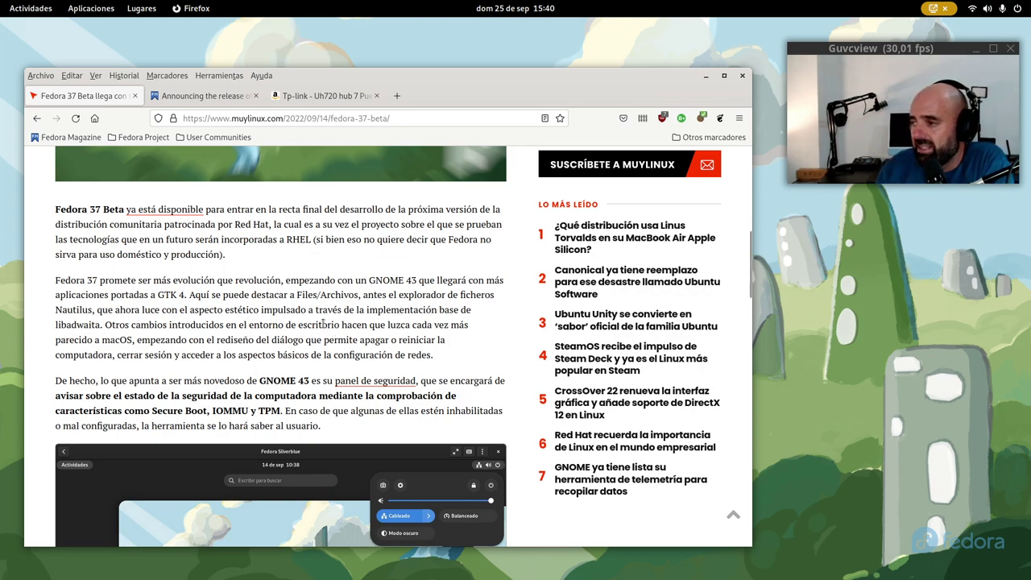
# Minimise the browser and open the home folder in the file manager, shrinking its window slightly and moving it clear of the webcam view.
pyautogui.click(706, 75)
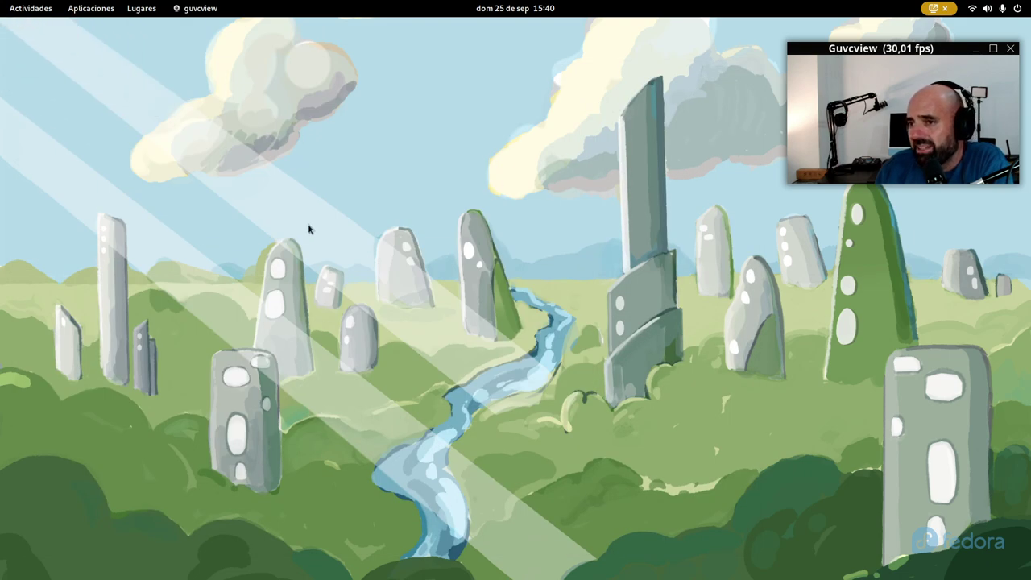
pyautogui.click(141, 8)
pyautogui.click(185, 36)
pyautogui.moveTo(512, 92); pyautogui.dragTo(388, 97)
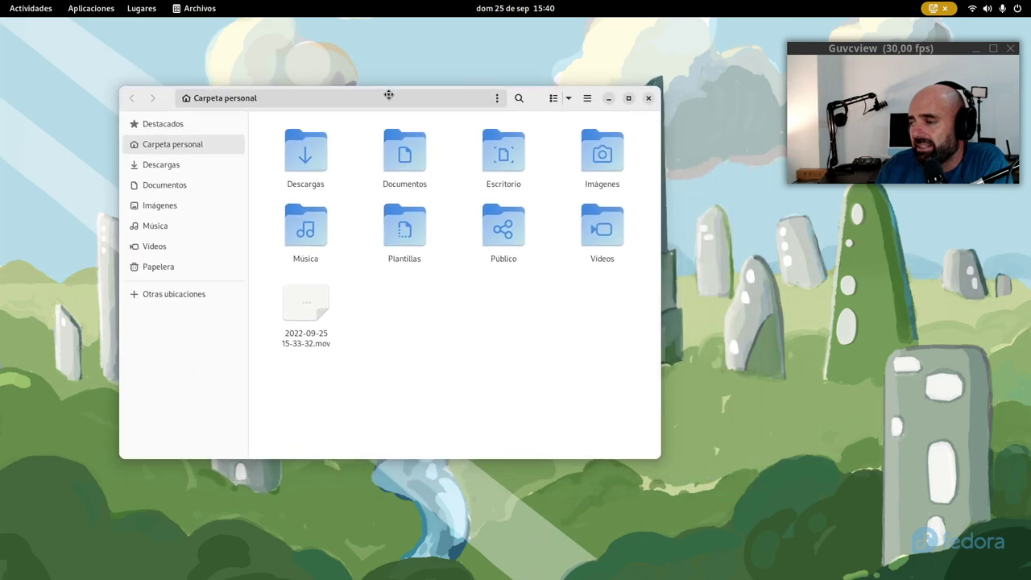
pyautogui.moveTo(661, 457); pyautogui.dragTo(643, 436)
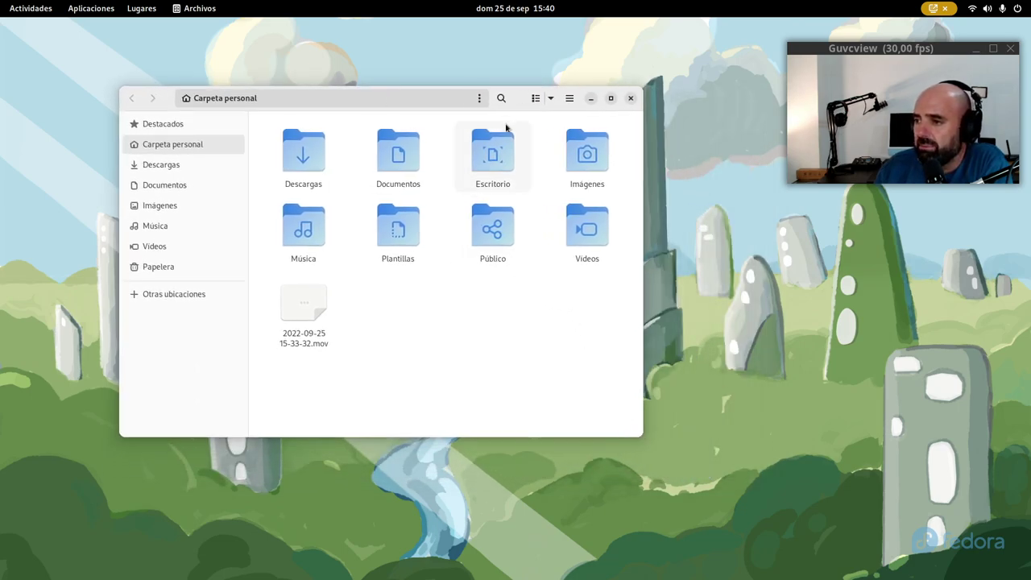
pyautogui.moveTo(375, 97); pyautogui.dragTo(336, 137)
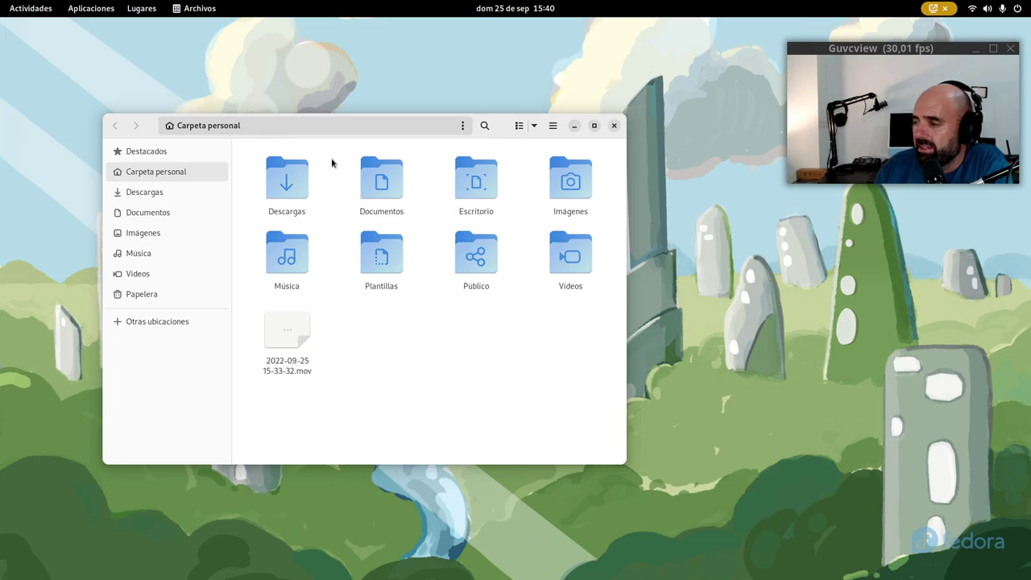
# Examine the file manager's preferences and their scrollbar, and close the preferences and the file manager window.
pyautogui.click(553, 126)
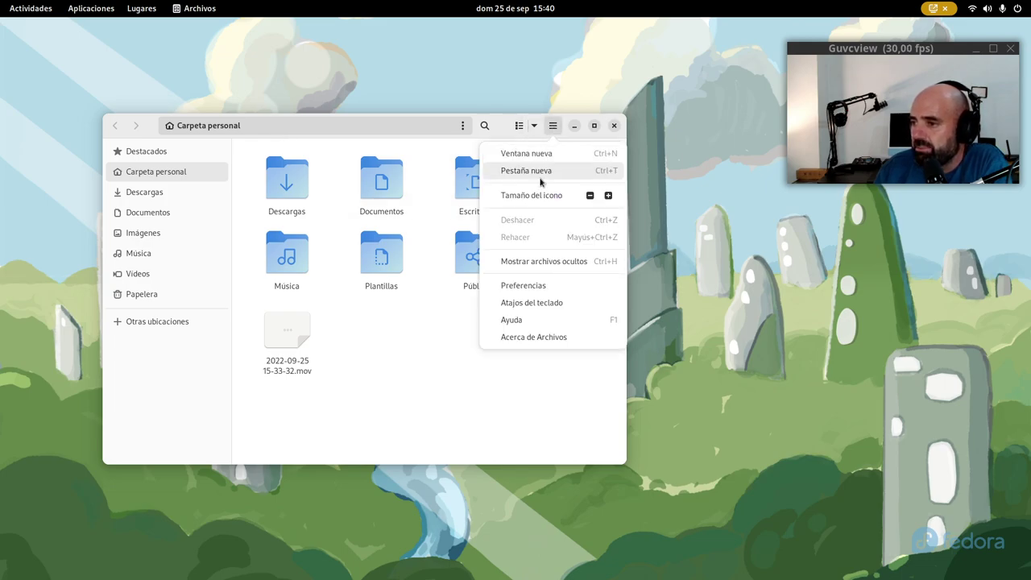
pyautogui.click(523, 285)
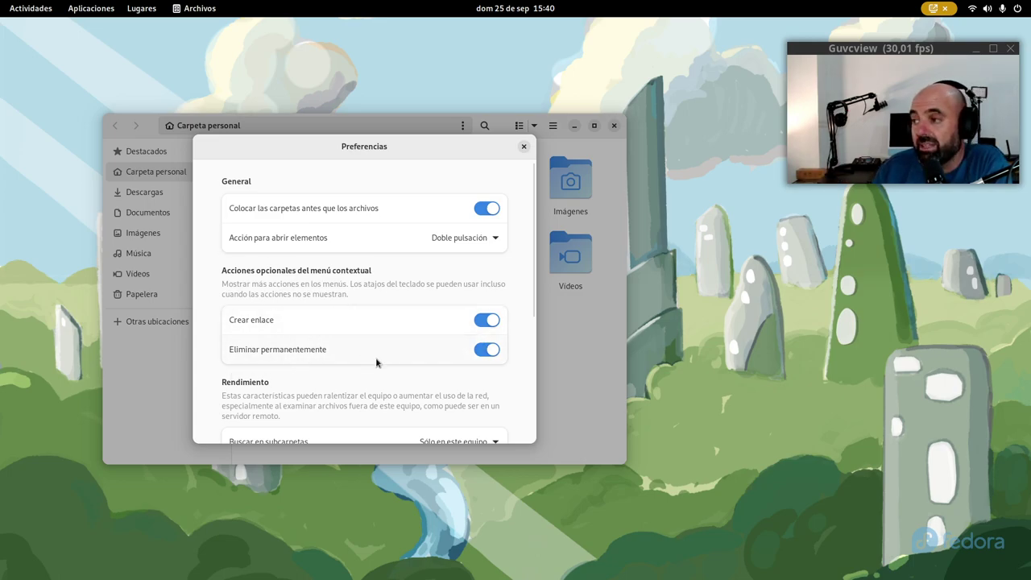
pyautogui.moveTo(532, 316); pyautogui.dragTo(536, 375)
pyautogui.click(535, 184)
pyautogui.moveTo(529, 314); pyautogui.dragTo(527, 254)
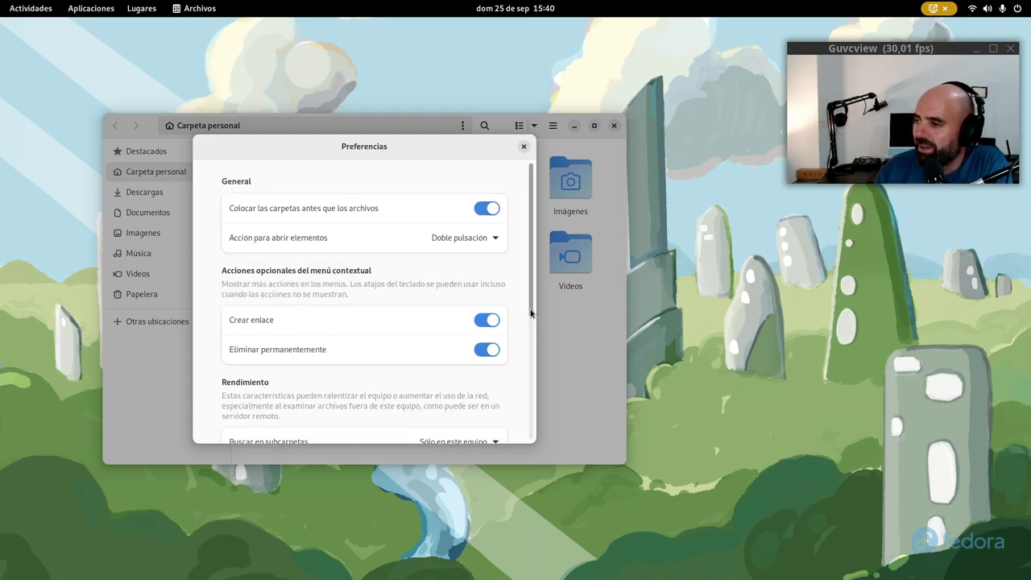
pyautogui.moveTo(534, 307); pyautogui.dragTo(539, 253)
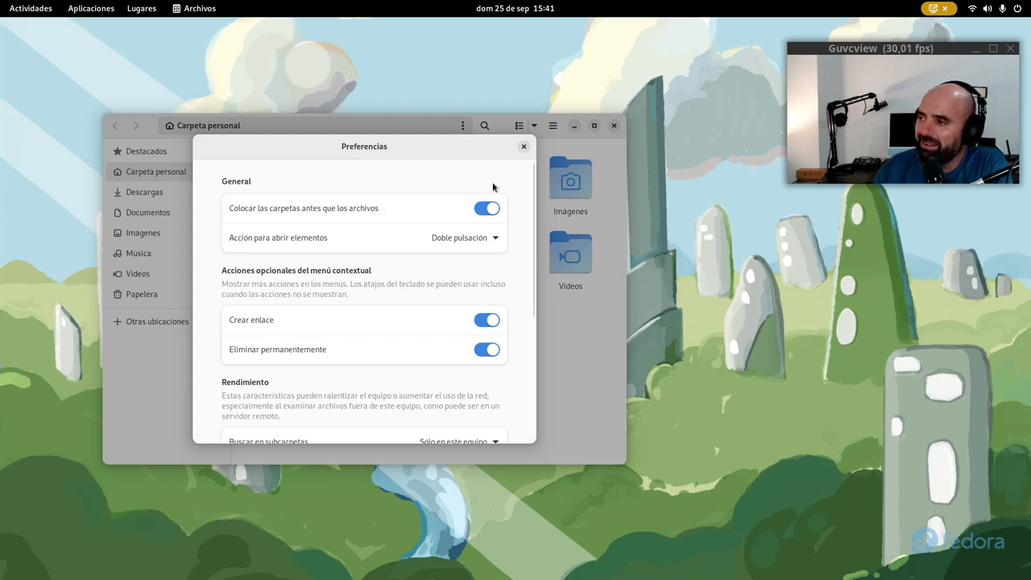
pyautogui.click(525, 147)
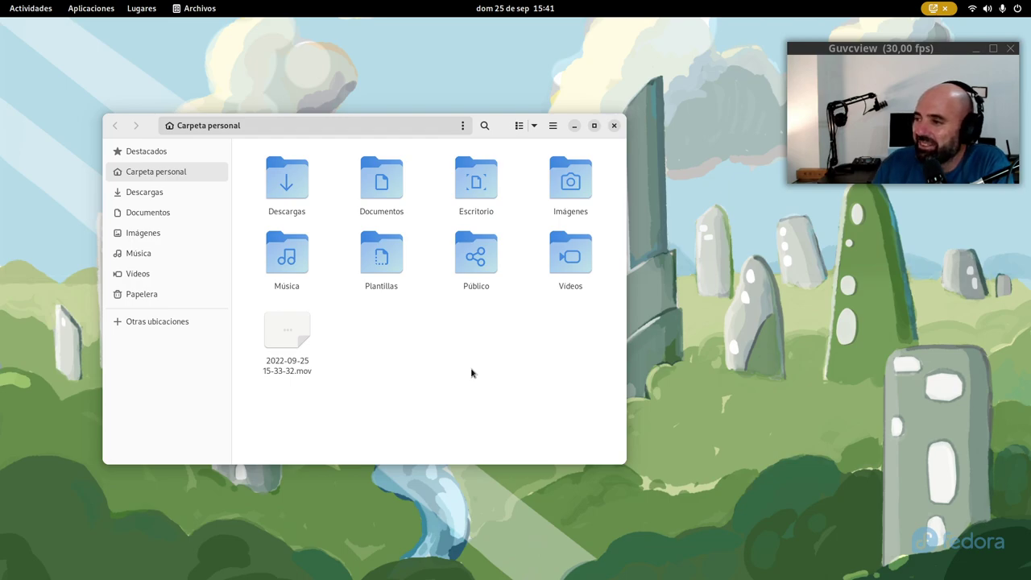
pyautogui.moveTo(435, 130); pyautogui.dragTo(396, 127)
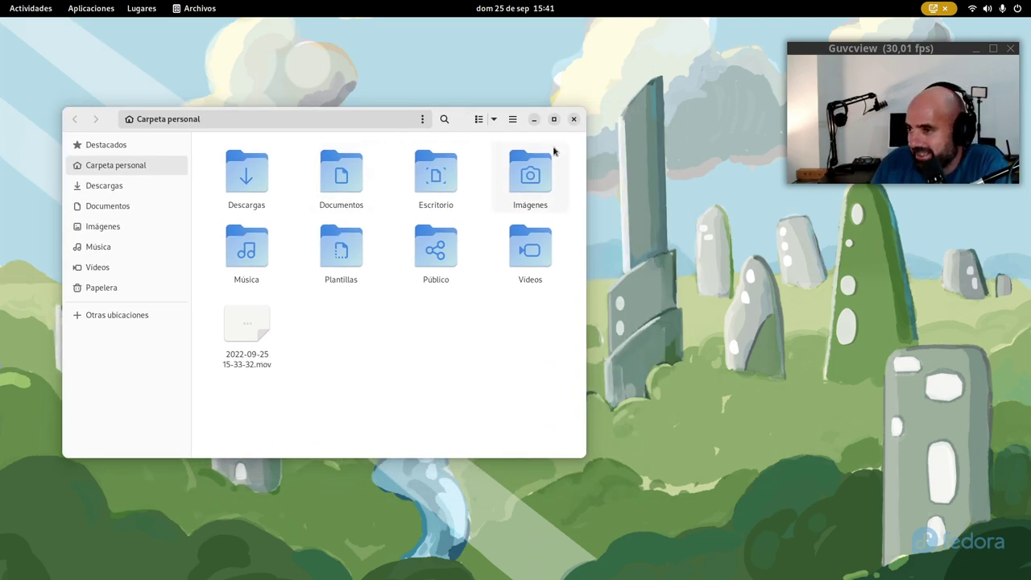
pyautogui.click(573, 119)
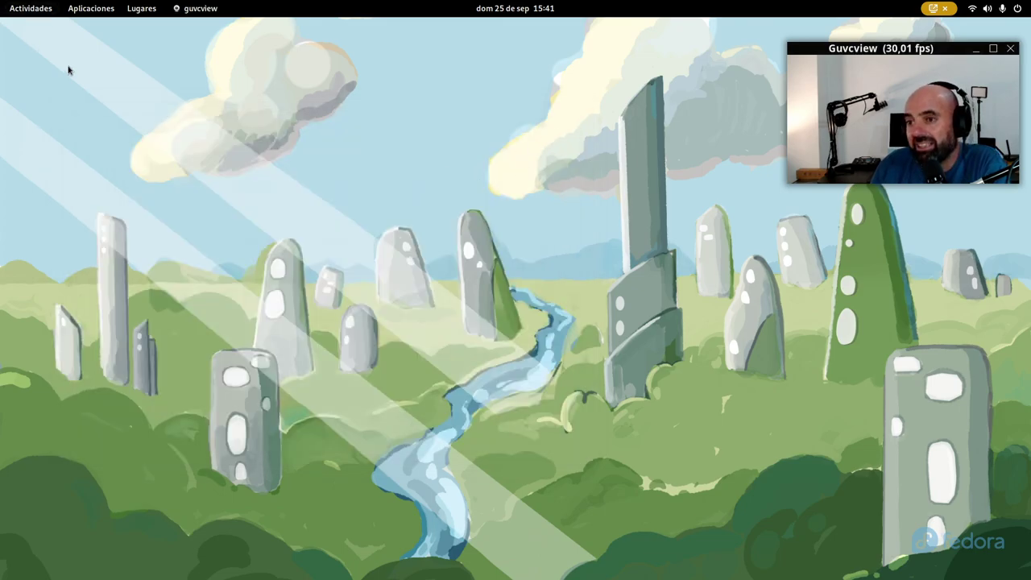
# Restore the browser and read the MuyLinux article's GNOME 43 paragraphs, its quick settings screenshot and the passage on GNOME's original form.
pyautogui.moveTo(1, 1)
pyautogui.click(211, 314)
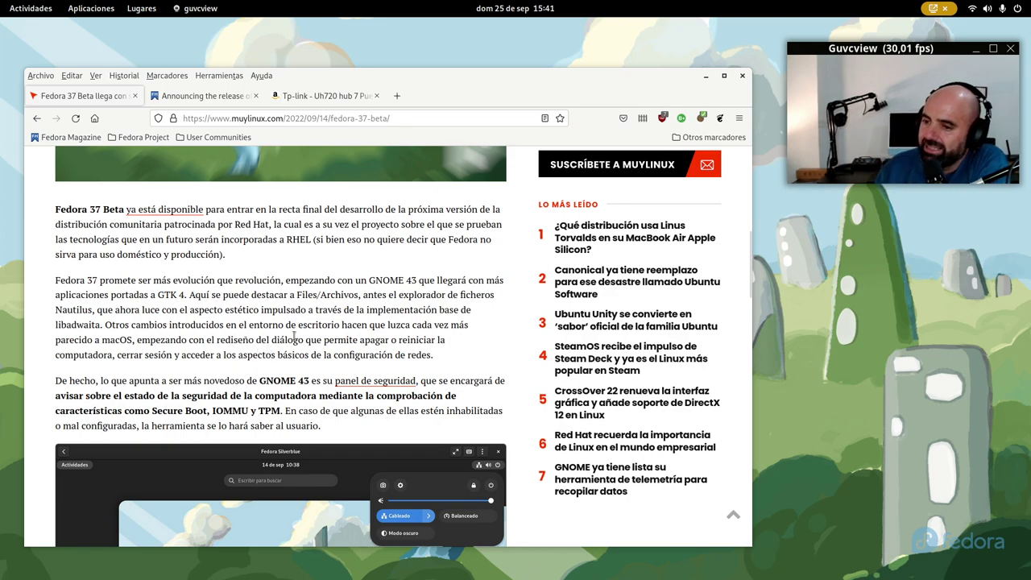
pyautogui.scroll(-3, 327, 316)
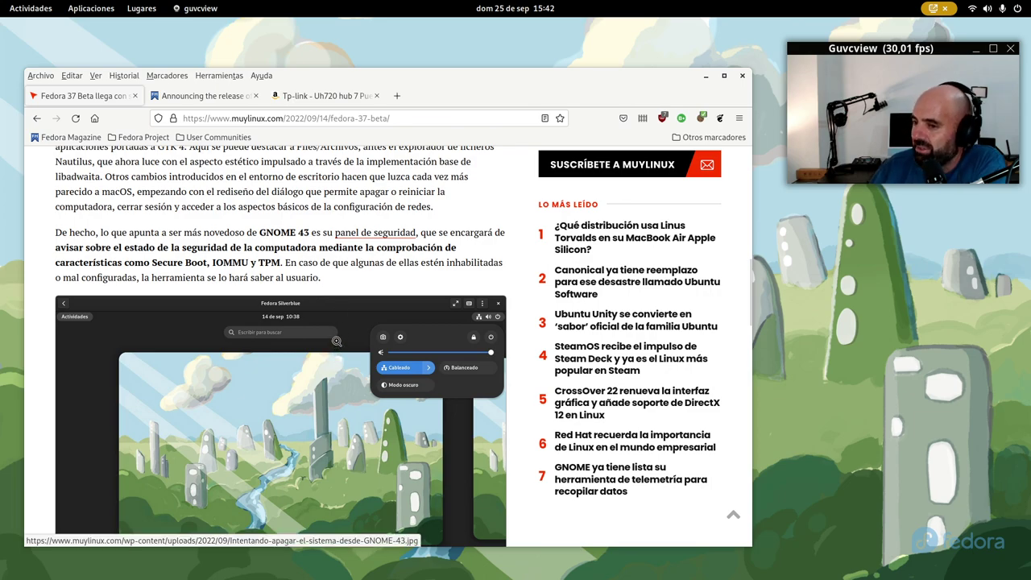
pyautogui.scroll(-3, 336, 346)
pyautogui.scroll(4, 288, 335)
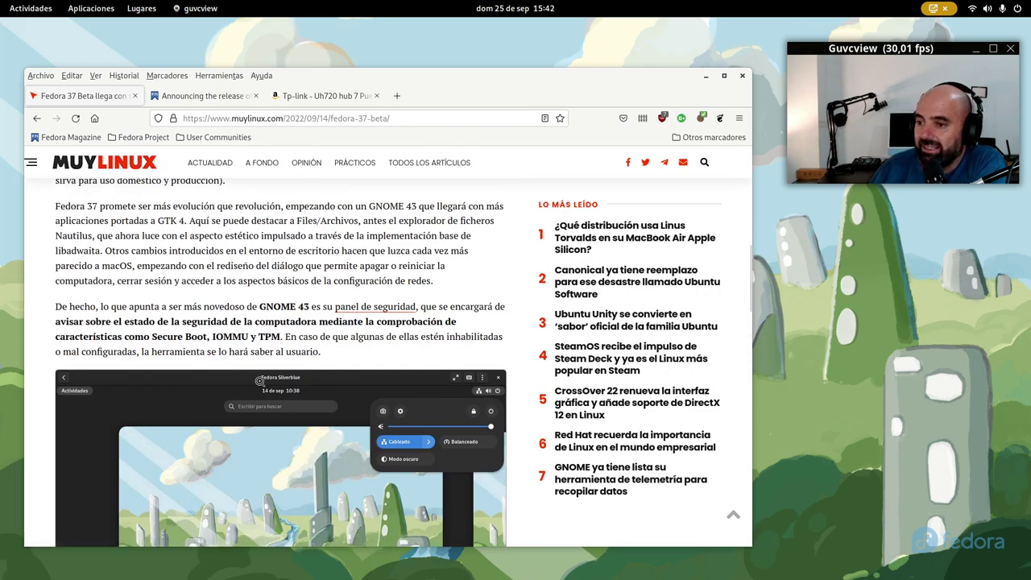
pyautogui.scroll(-5, 264, 371)
pyautogui.scroll(4, 264, 364)
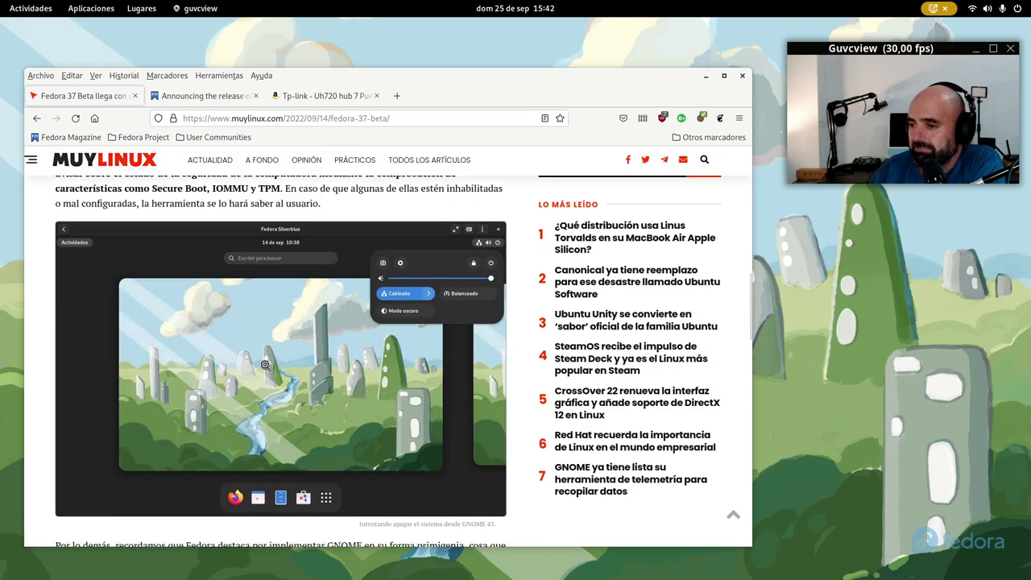
pyautogui.scroll(-3, 263, 378)
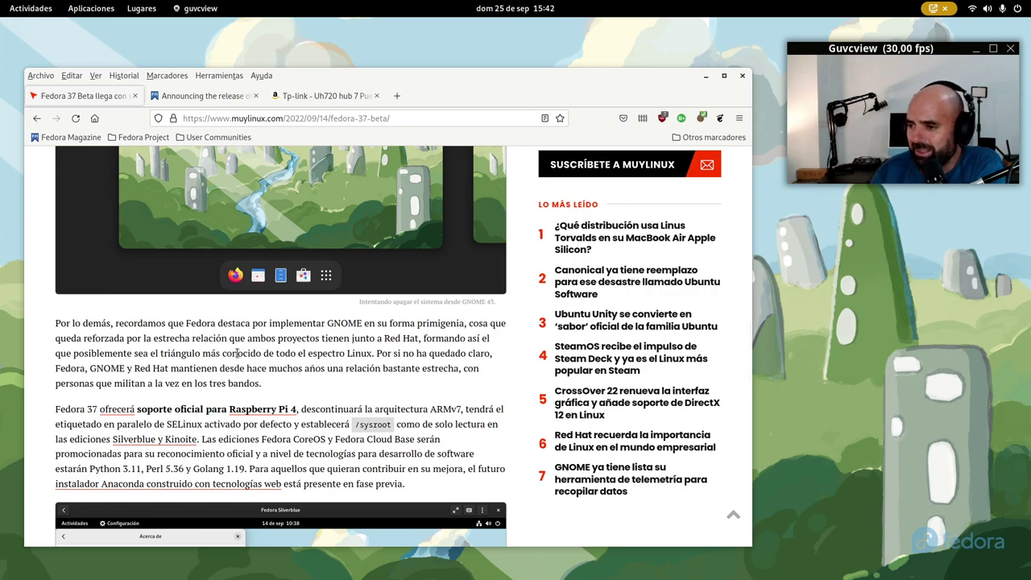
pyautogui.moveTo(460, 323); pyautogui.dragTo(402, 322)
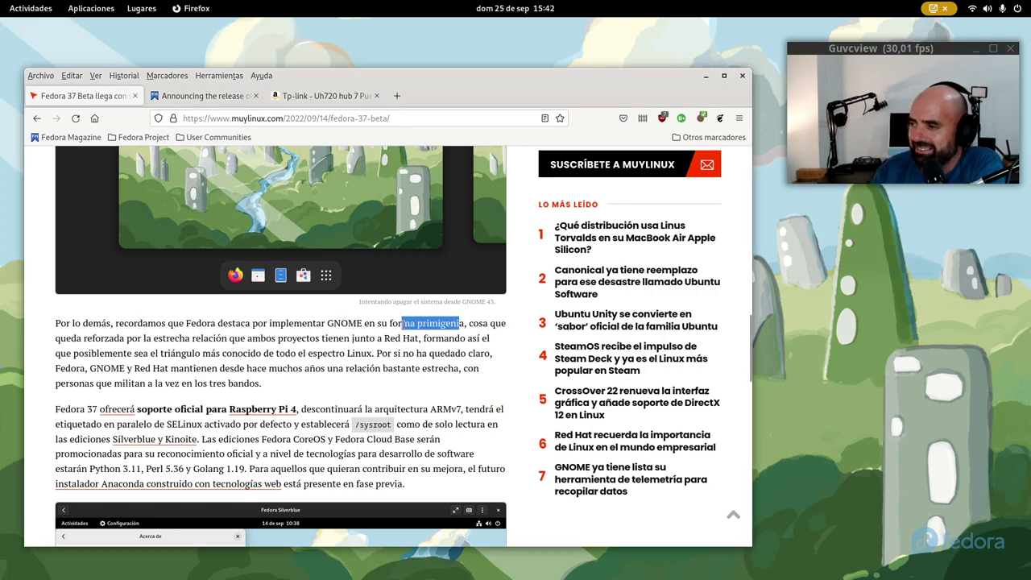
pyautogui.click(399, 324)
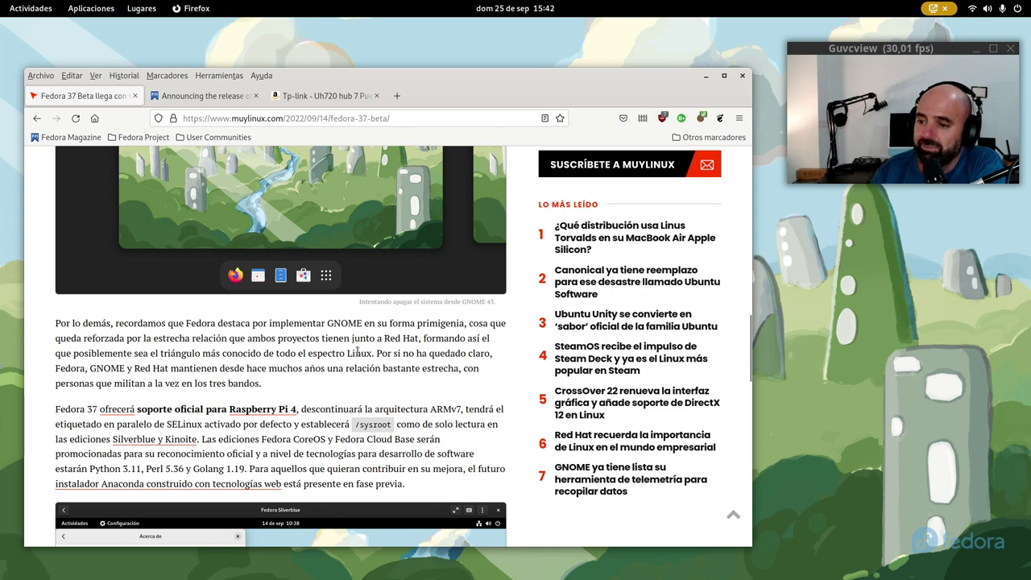
# Read the rest of the MuyLinux article, covering Raspberry Pi 4 support, development tools, desktop spins and the planned release date.
pyautogui.scroll(-3, 316, 364)
pyautogui.scroll(3, 314, 362)
pyautogui.scroll(-3, 242, 346)
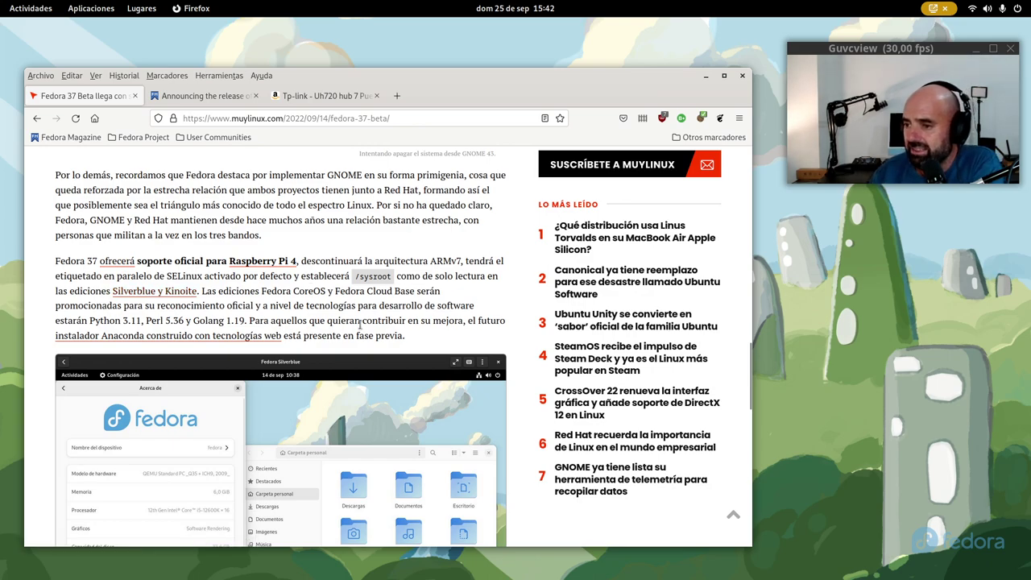
pyautogui.scroll(-2, 258, 290)
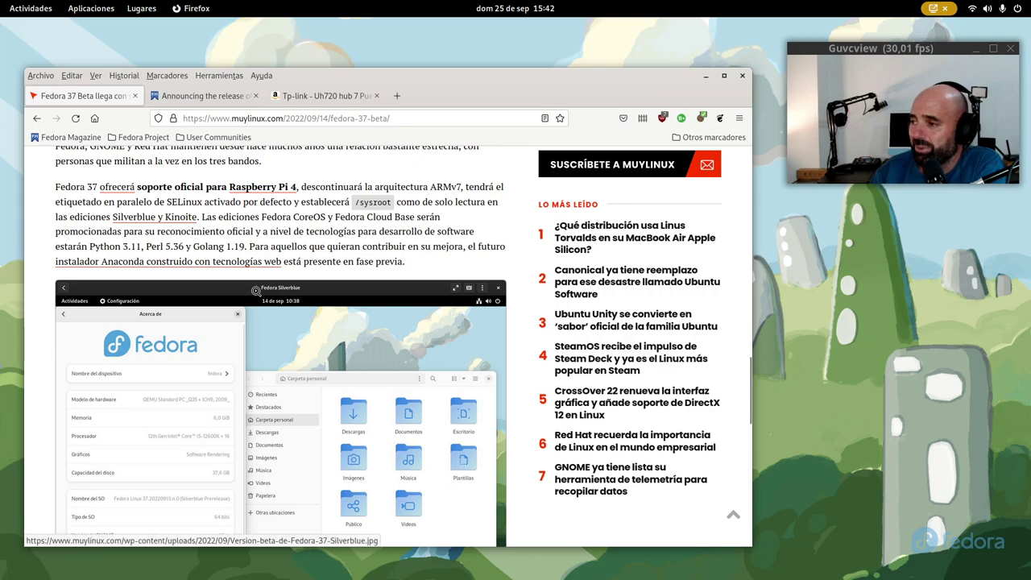
pyautogui.scroll(-4, 256, 291)
pyautogui.scroll(-2, 255, 291)
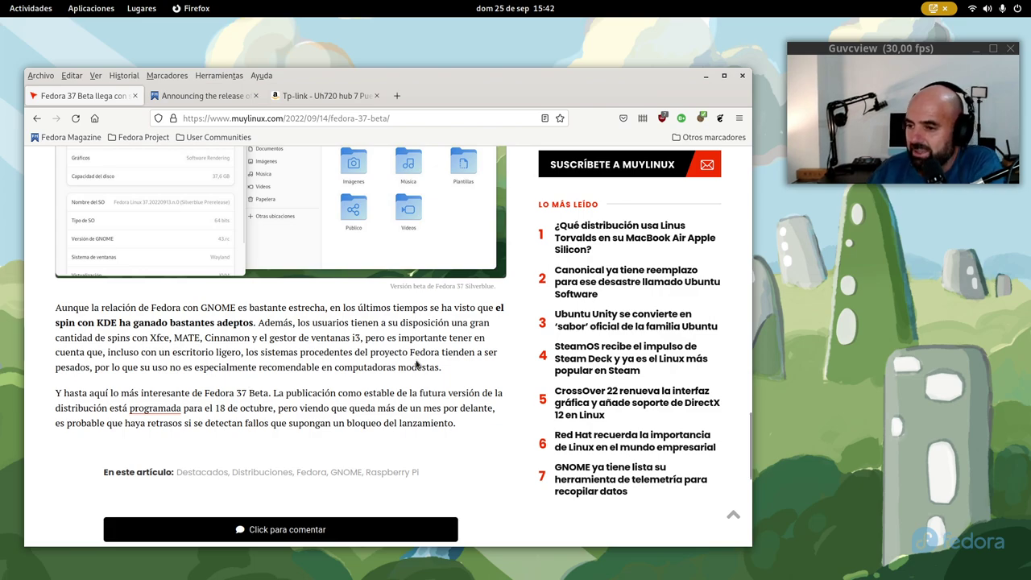
pyautogui.scroll(-8, 176, 398)
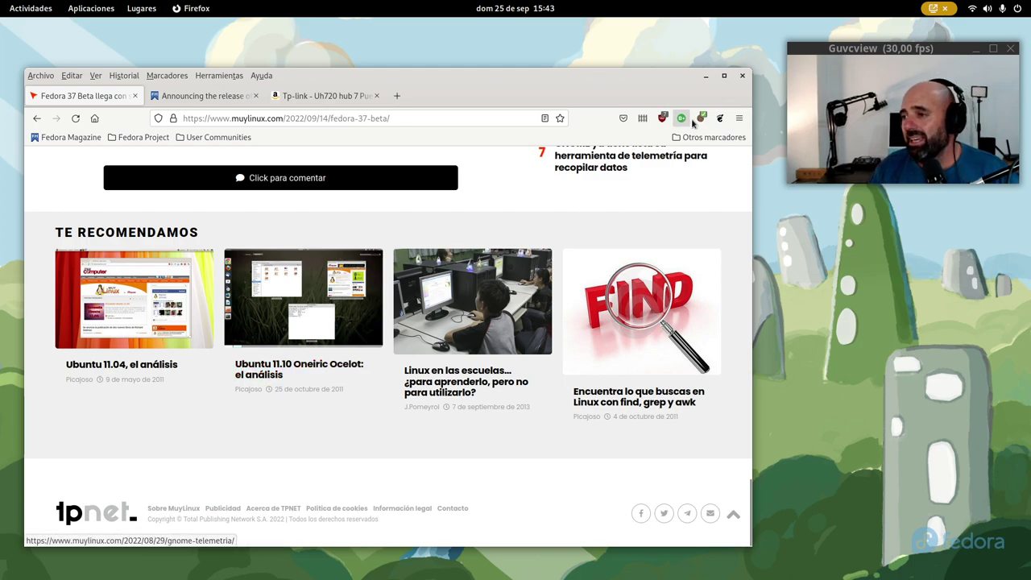
# Minimise the browser and move the Guvcview webcam window to the opposite side of the desktop, away from the system status area.
pyautogui.click(705, 75)
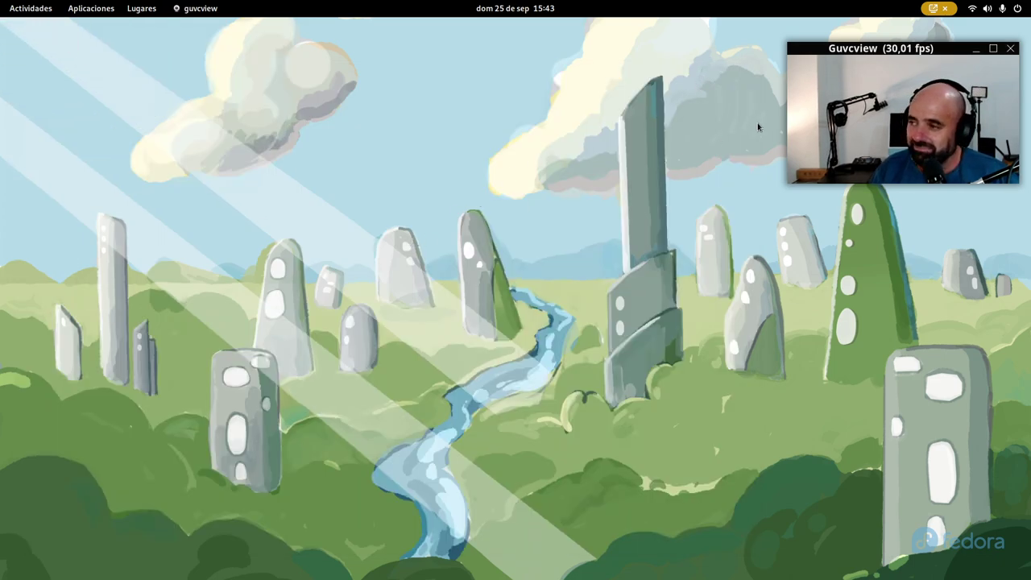
pyautogui.moveTo(907, 54); pyautogui.dragTo(273, 90)
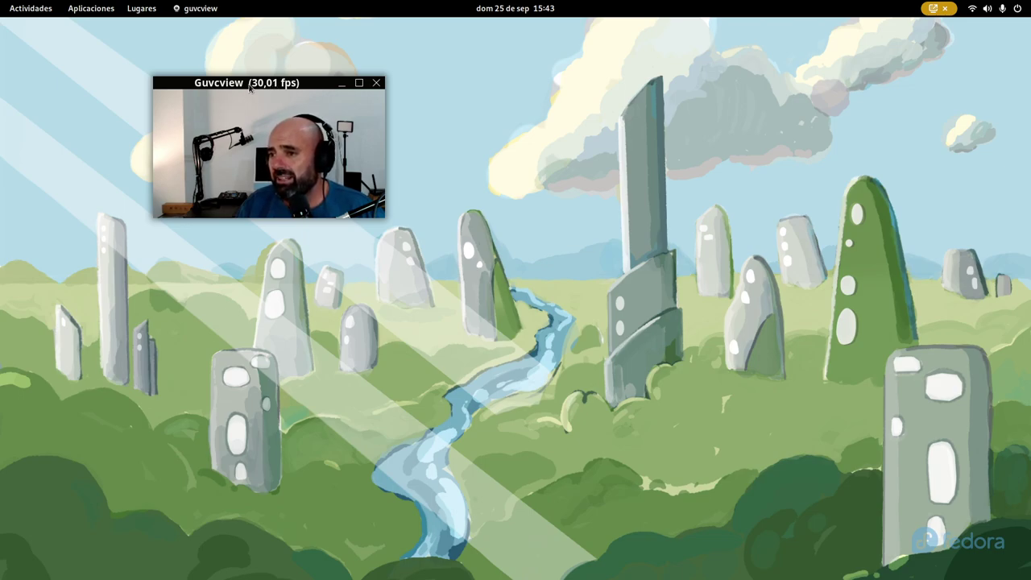
pyautogui.moveTo(337, 89); pyautogui.dragTo(465, 95)
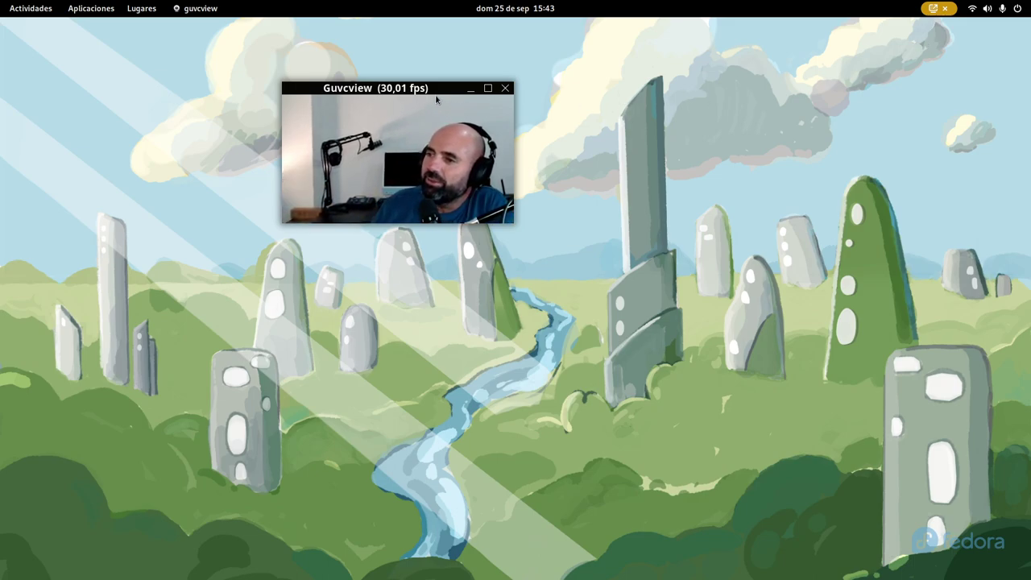
pyautogui.moveTo(425, 94); pyautogui.dragTo(304, 110)
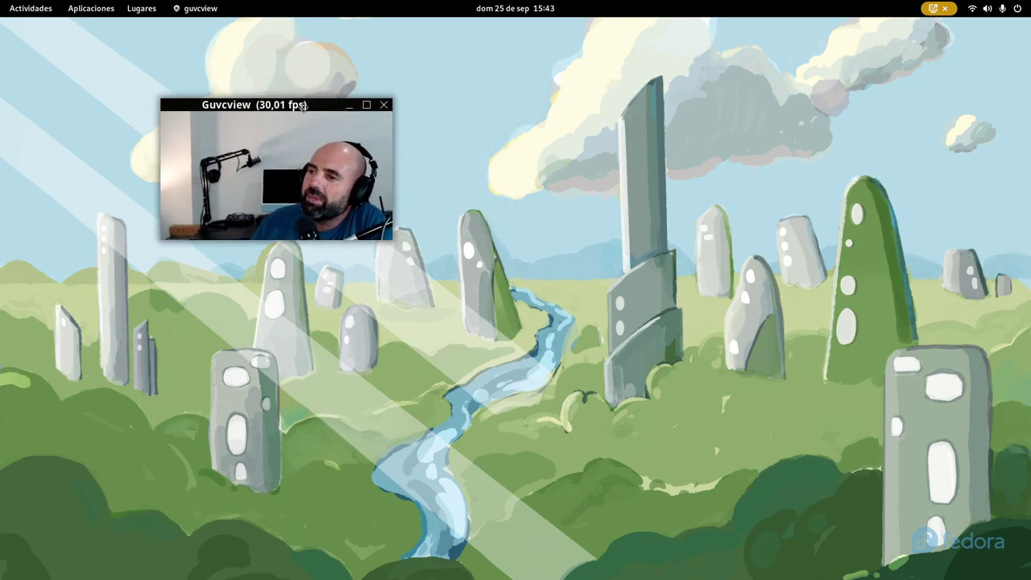
# Examine the system quick settings and its screenshot tool, and dismiss the tool without capturing anything.
pyautogui.click(988, 8)
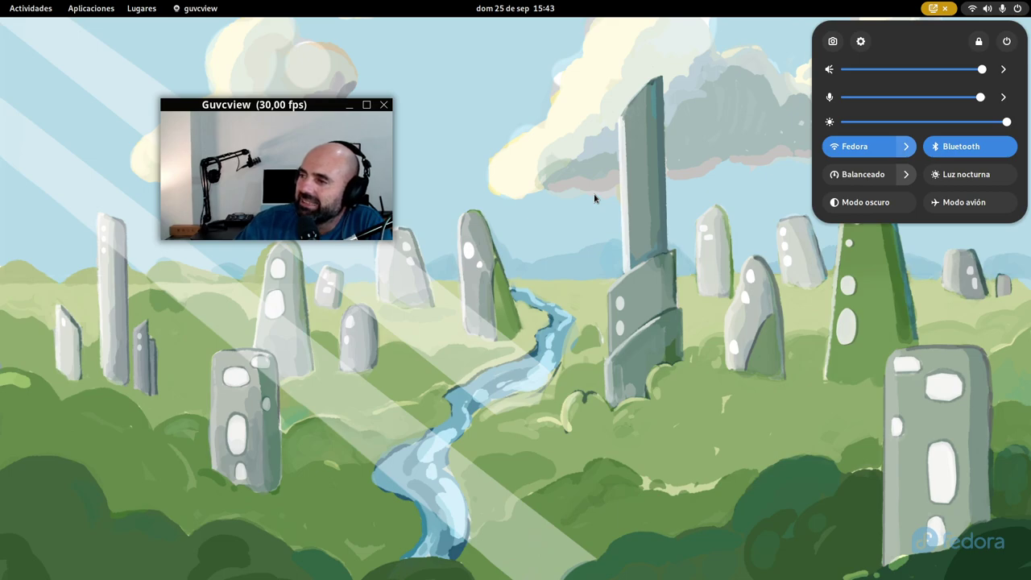
pyautogui.click(833, 42)
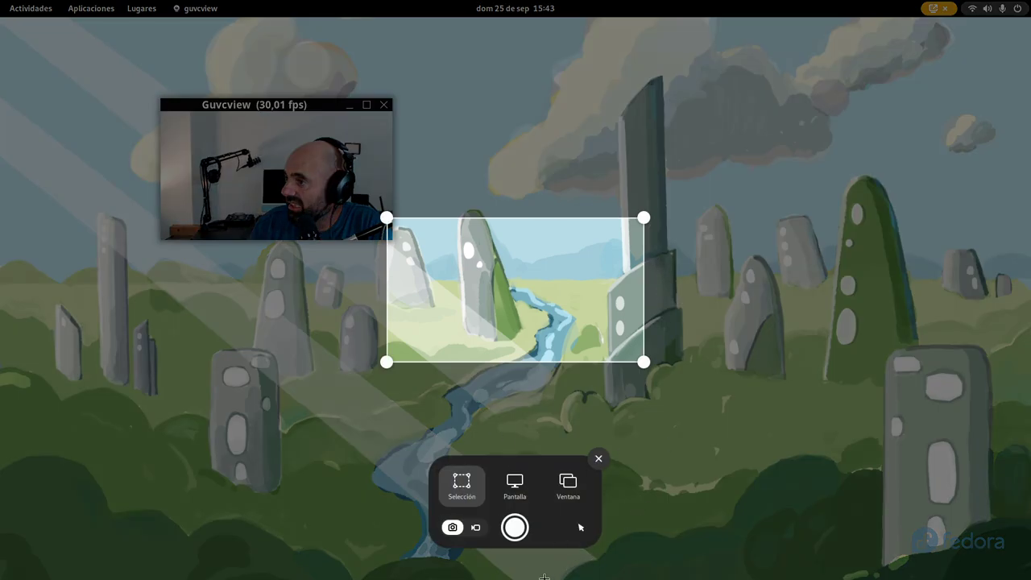
pyautogui.click(598, 459)
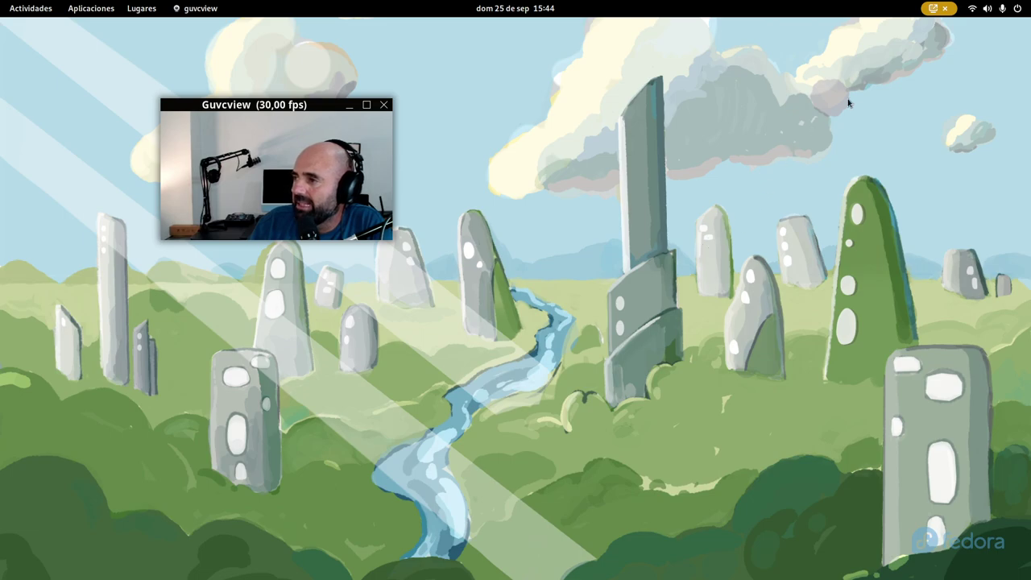
# Open the system settings on the Apariencia page and move the Guvcview window clear of the wallpaper previews.
pyautogui.click(989, 13)
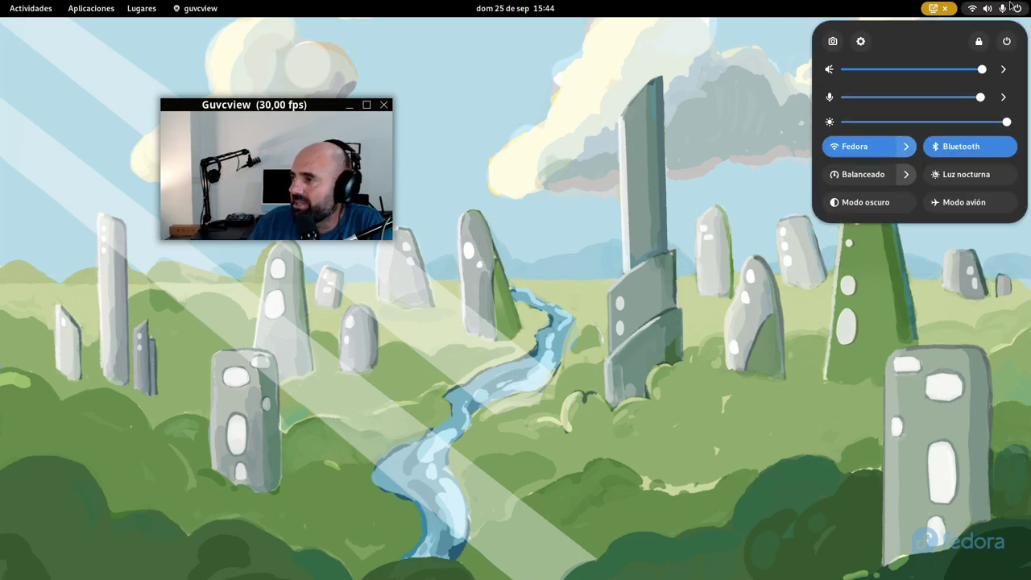
pyautogui.click(859, 42)
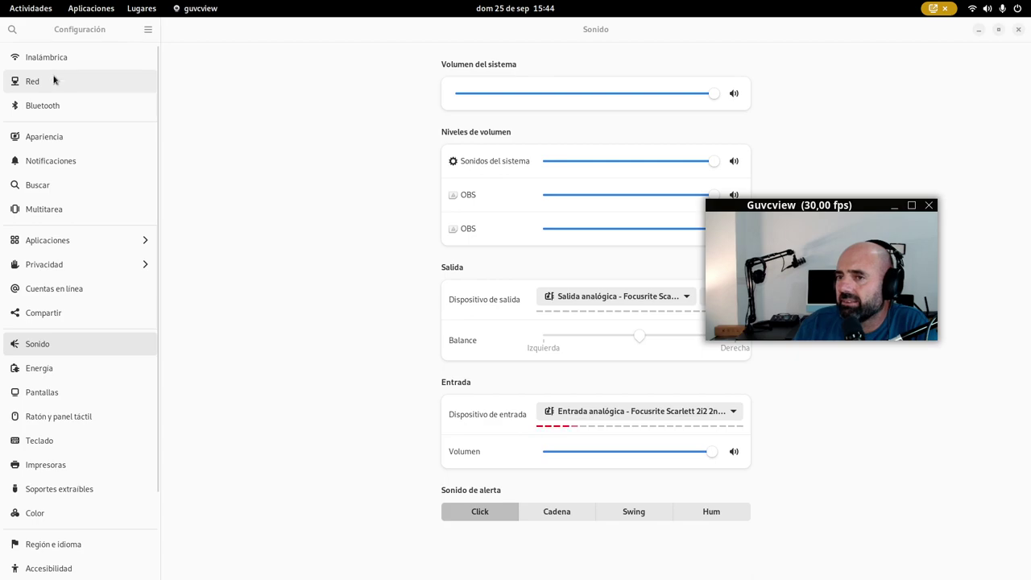
pyautogui.click(54, 136)
pyautogui.click(93, 148)
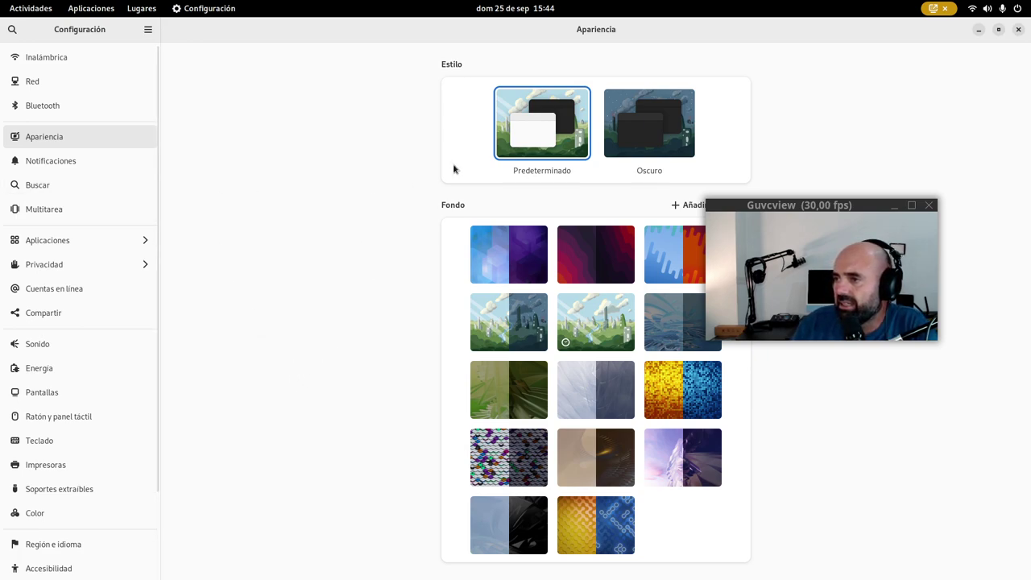
pyautogui.moveTo(801, 206); pyautogui.dragTo(848, 305)
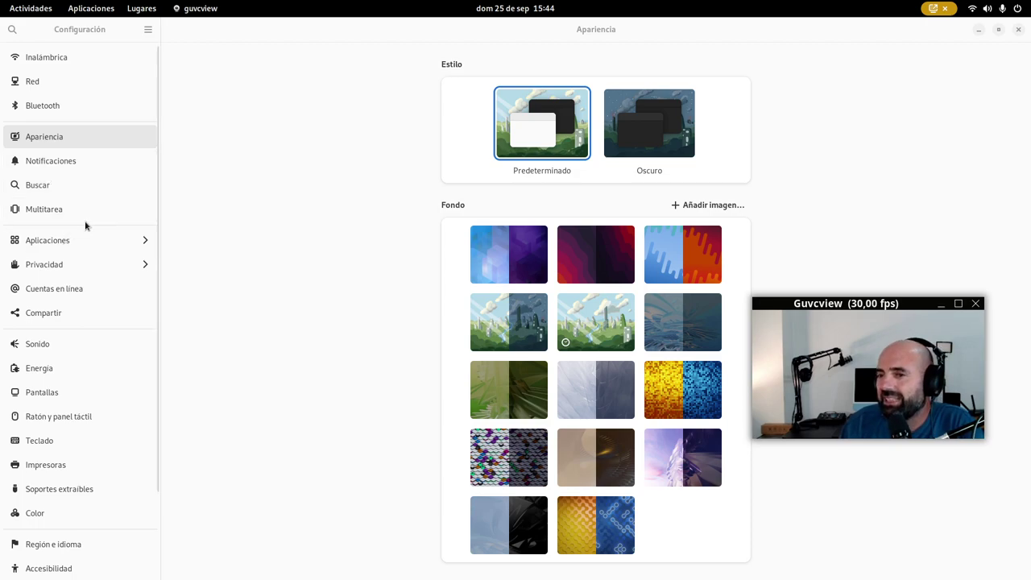
# Review the Multitarea, Sonido, Energía and Pantallas pages of the system settings.
pyautogui.click(46, 209)
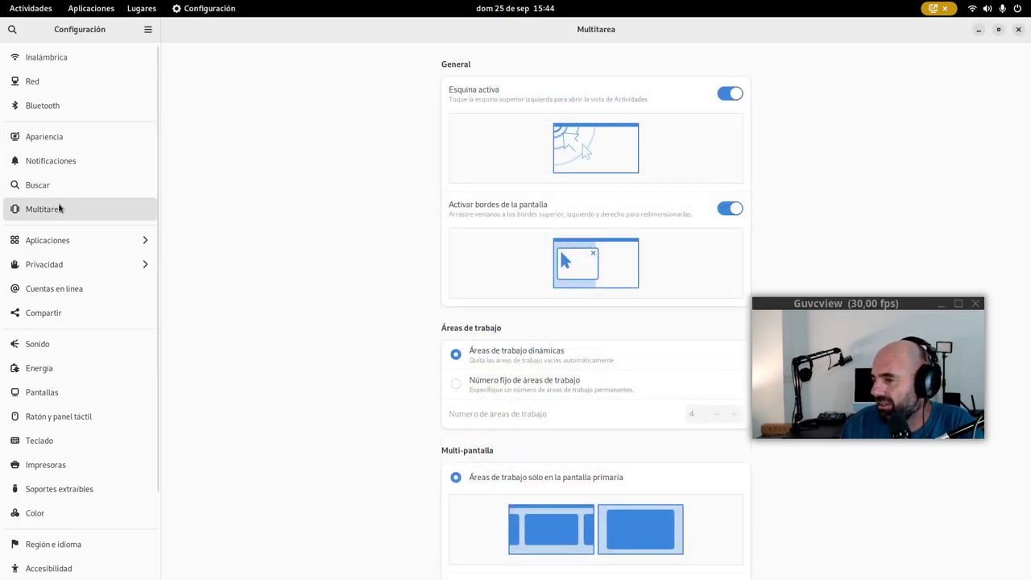
pyautogui.scroll(-5, 264, 265)
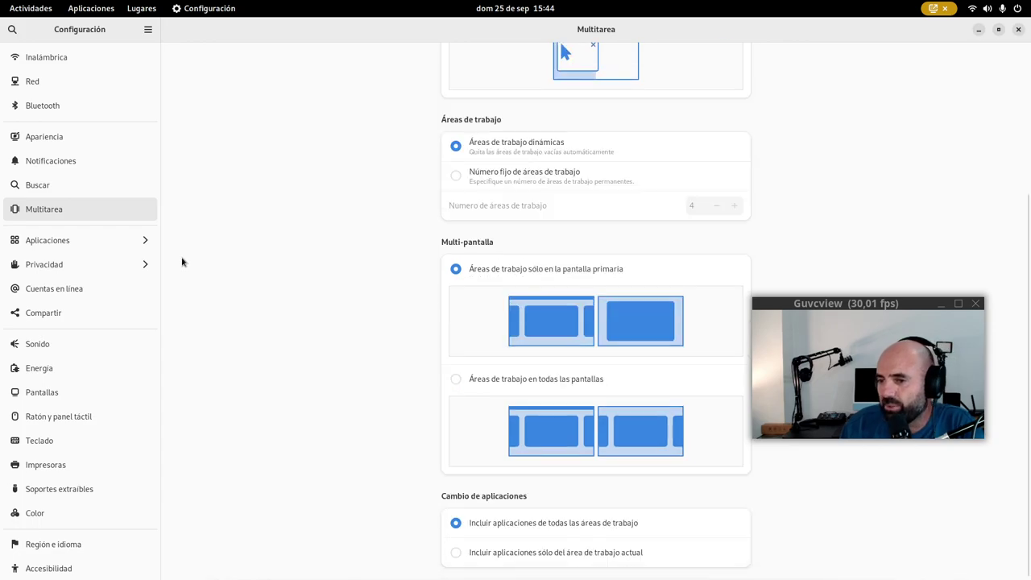
pyautogui.click(65, 343)
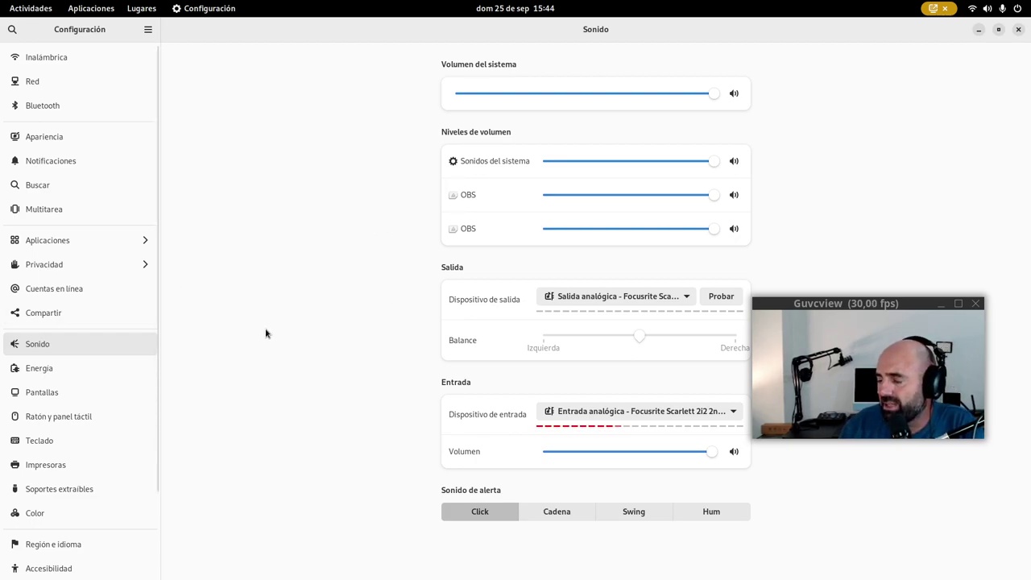
pyautogui.click(62, 376)
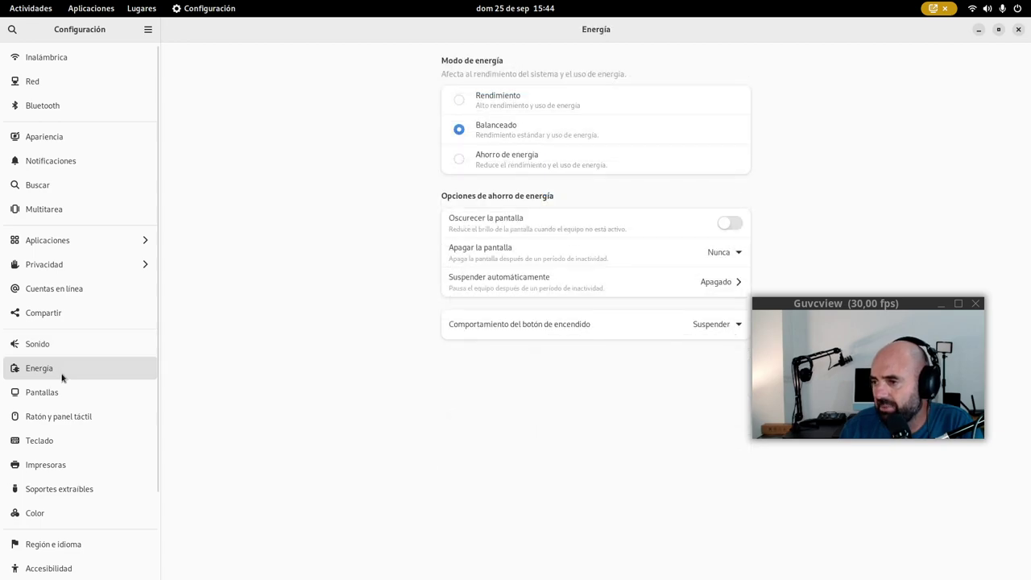
pyautogui.click(58, 394)
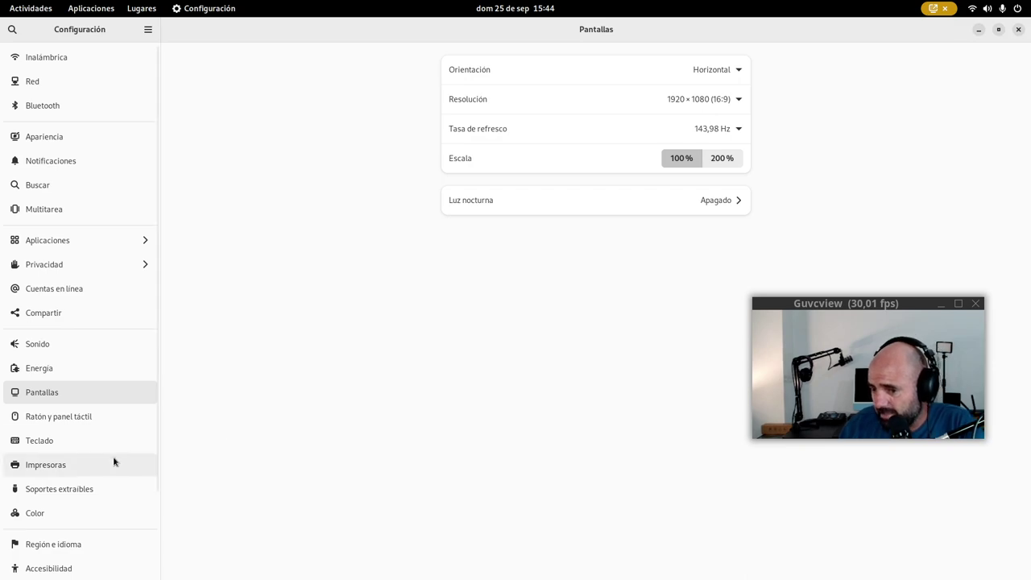
# Review the Usuarios and Acerca de pages with the webcam window clear of the system details, and close the settings.
pyautogui.scroll(-3, 129, 459)
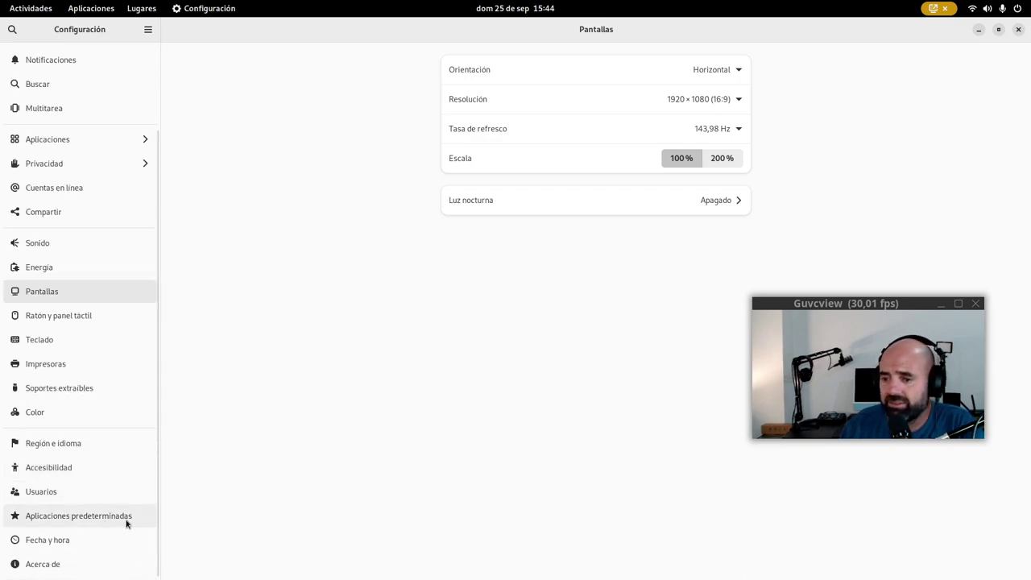
pyautogui.click(59, 492)
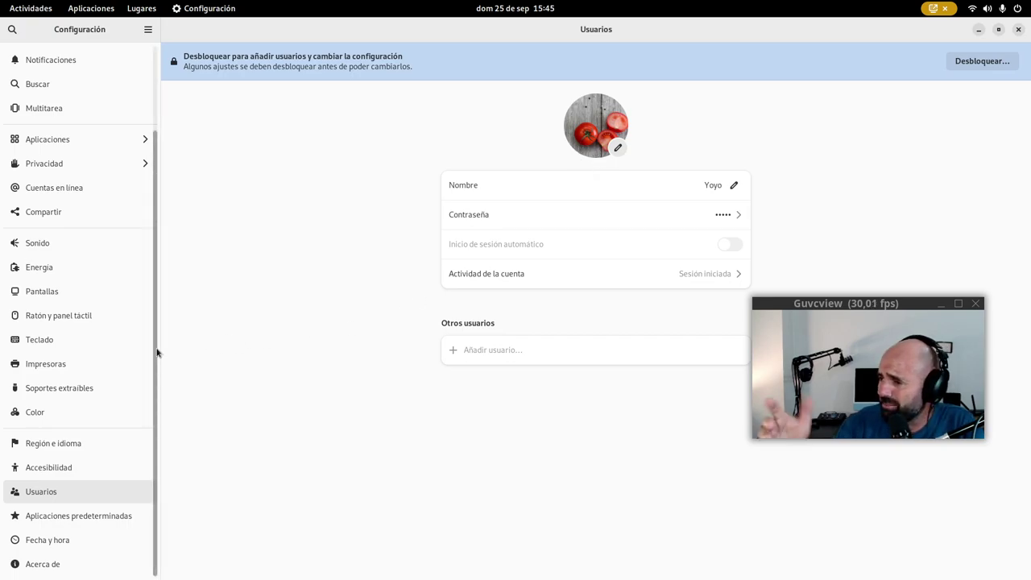
pyautogui.click(57, 563)
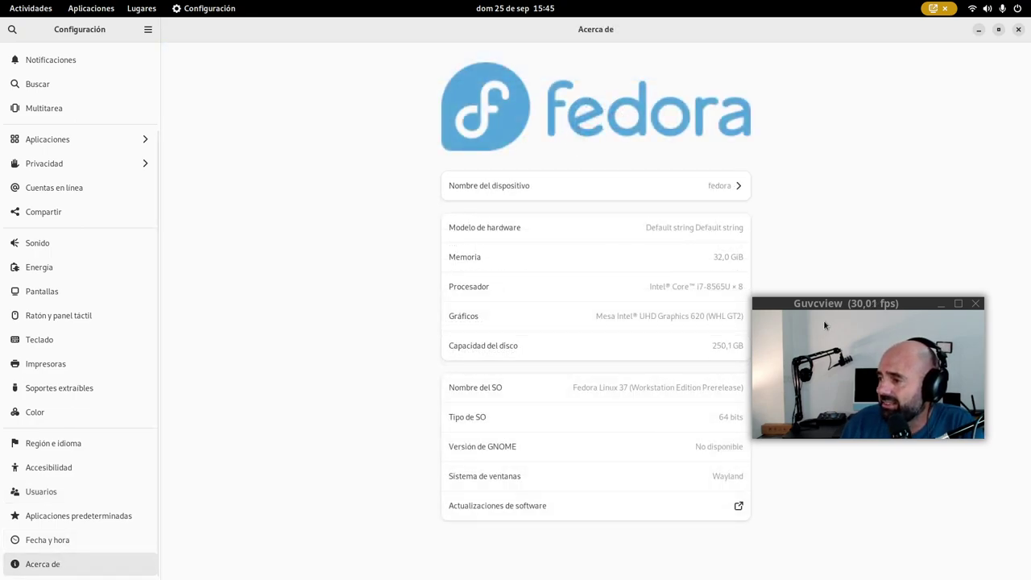
pyautogui.moveTo(840, 303); pyautogui.dragTo(868, 305)
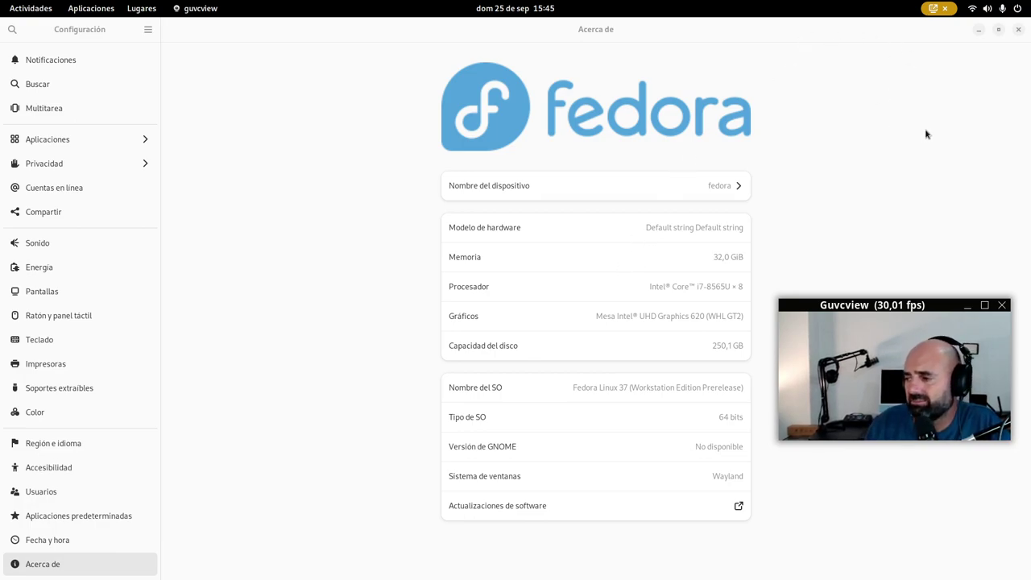
pyautogui.click(1017, 29)
# Move the Guvcview window away from the system status area and examine the power profiles in the quick settings.
pyautogui.moveTo(905, 306); pyautogui.dragTo(461, 121)
pyautogui.click(1017, 8)
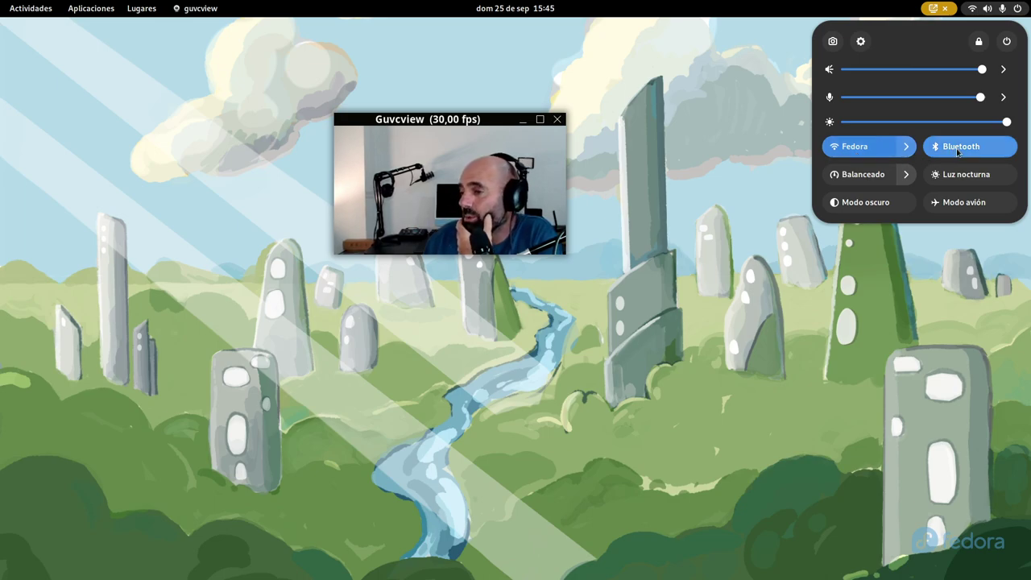
pyautogui.click(907, 177)
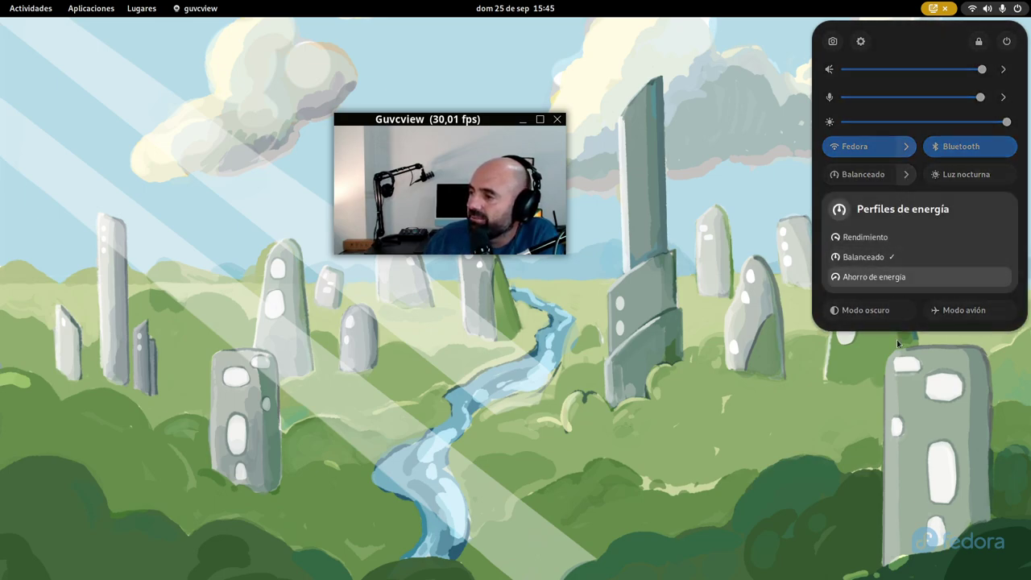
pyautogui.click(906, 176)
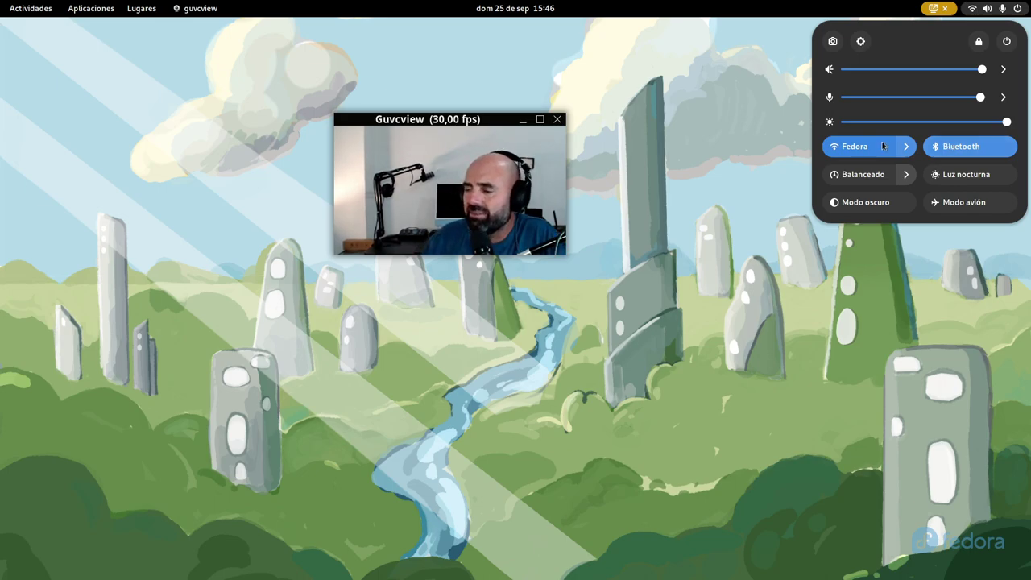
# Look through the application categories, including Gráficos and Sonido y vídeo, and dismiss the list without launching anything.
pyautogui.moveTo(96, 10)
pyautogui.moveTo(144, 13)
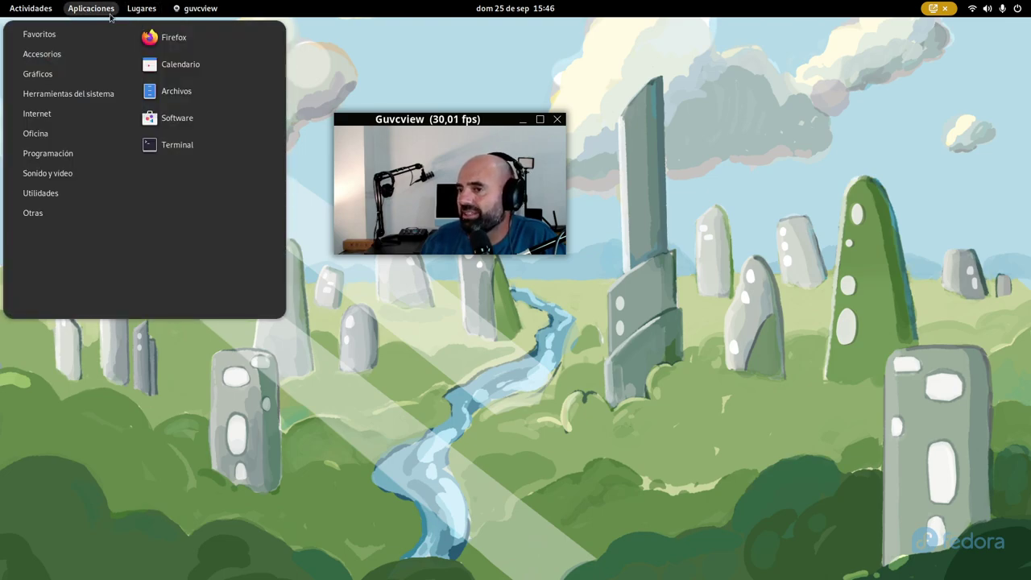
pyautogui.moveTo(61, 120)
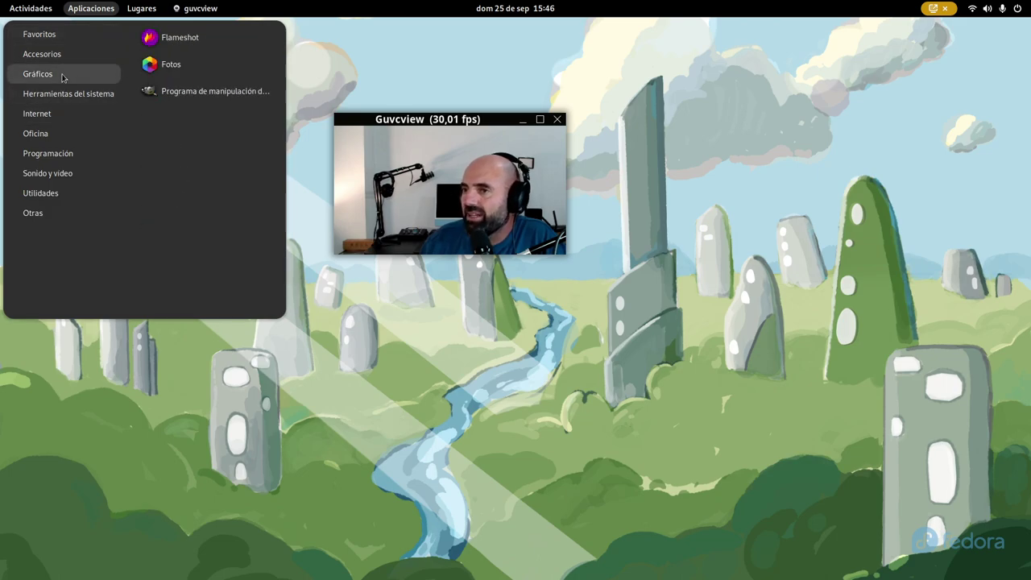
pyautogui.moveTo(48, 173)
pyautogui.click(419, 406)
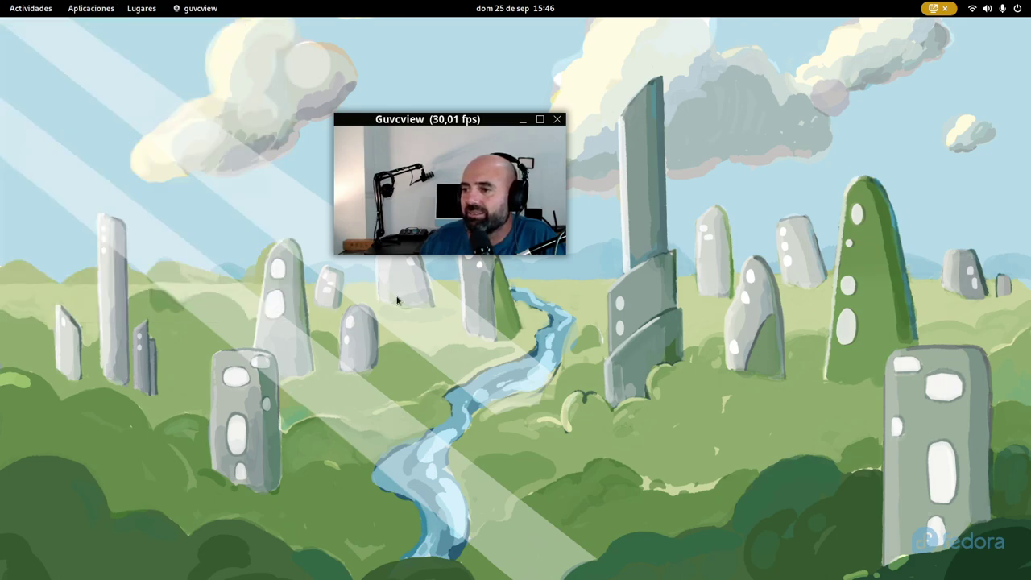
# Show the activities overview and examine the Oficina and Sonido y vídeo application categories.
pyautogui.press('super')
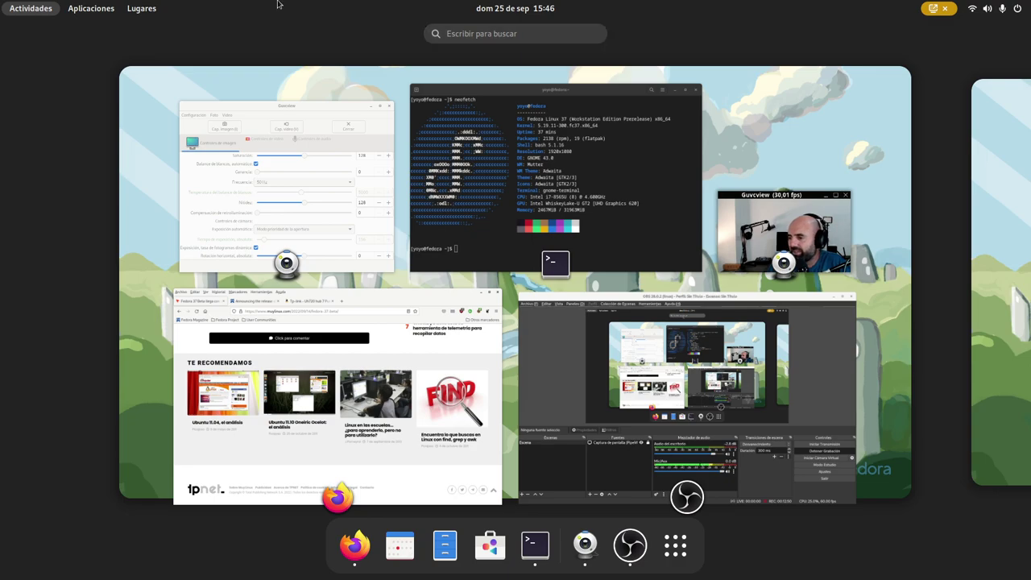
pyautogui.press('super')
pyautogui.click(97, 9)
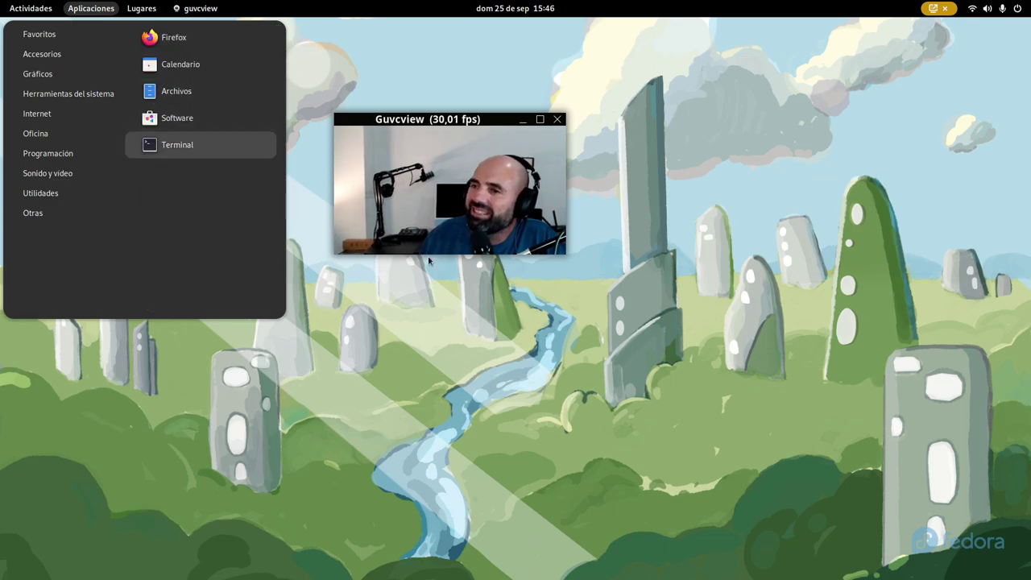
pyautogui.moveTo(27, 133)
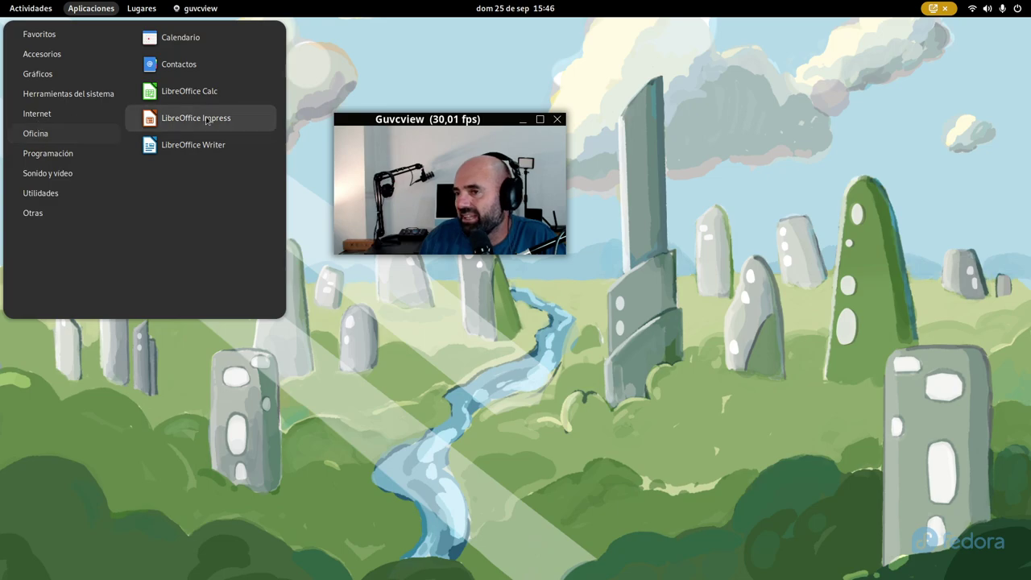
pyautogui.moveTo(63, 173)
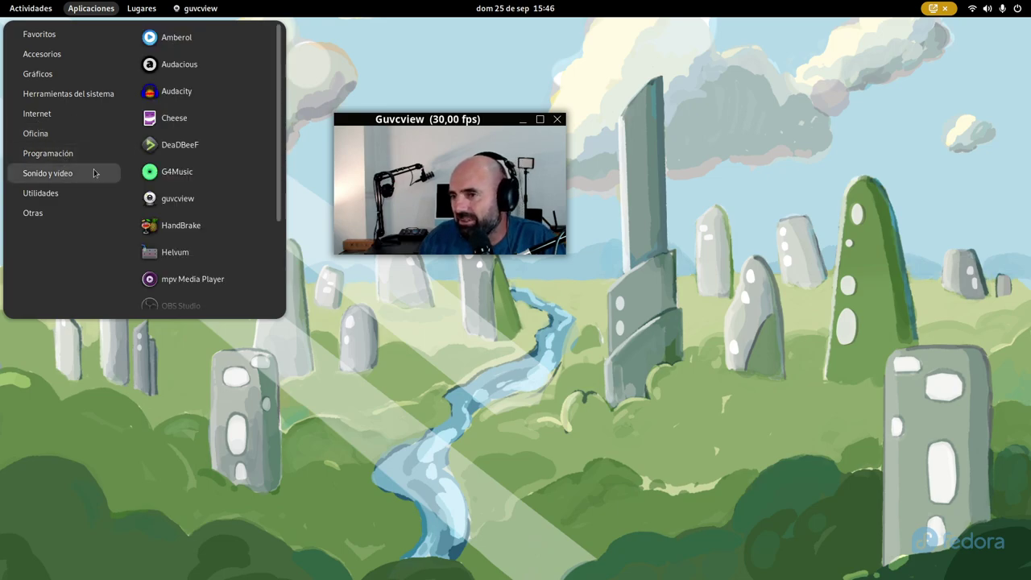
# Bring back the browser, move the Guvcview window beside it and return to the beginning of the MuyLinux Fedora 37 Beta article.
pyautogui.press('super')
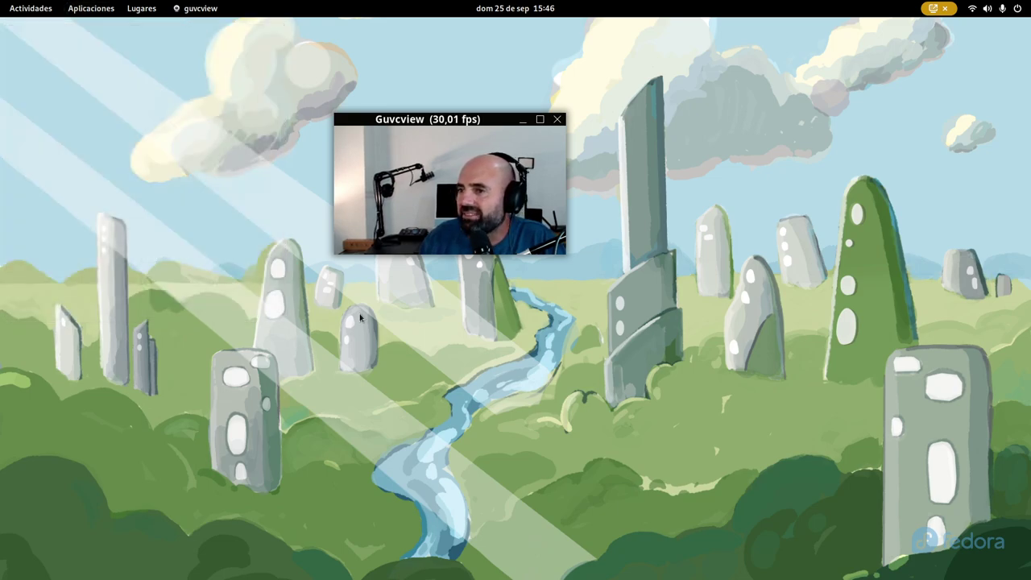
pyautogui.click(366, 376)
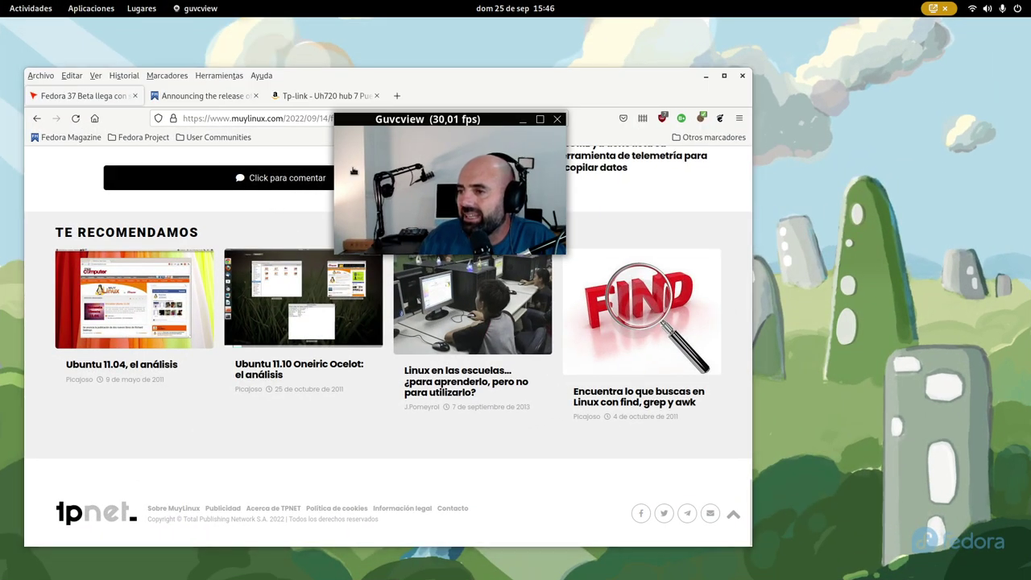
pyautogui.moveTo(432, 124); pyautogui.dragTo(864, 95)
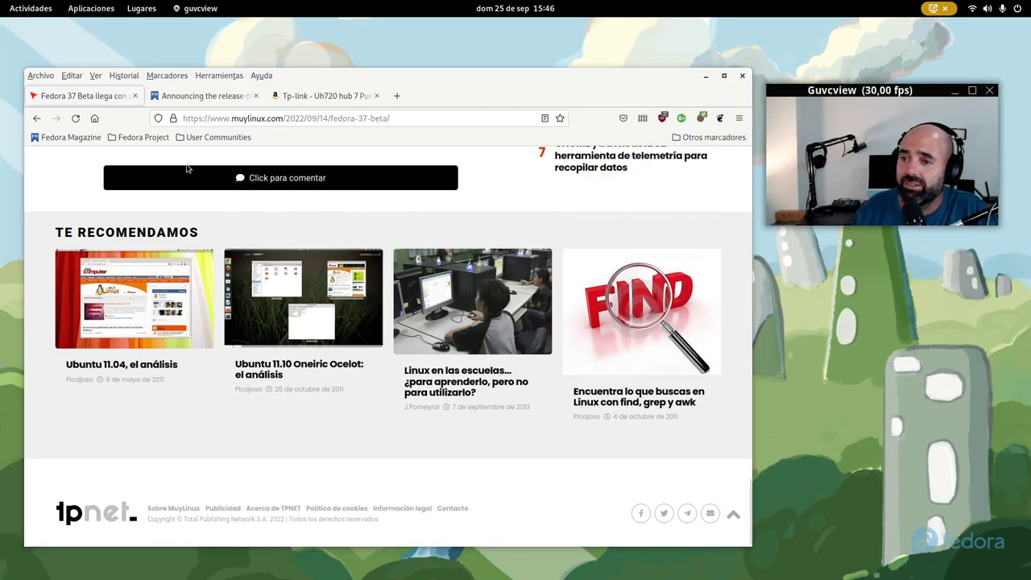
pyautogui.scroll(10, 144, 225)
pyautogui.scroll(10, 141, 224)
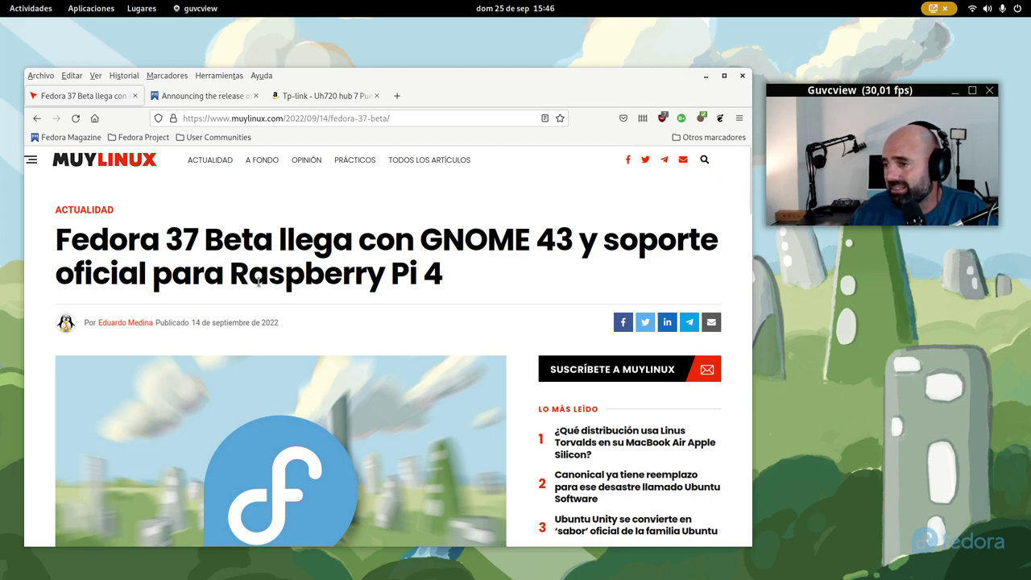
# Open the bookmarked "Fedora 36 Workstation: guía de configuración" in a new browser tab.
pyautogui.click(396, 95)
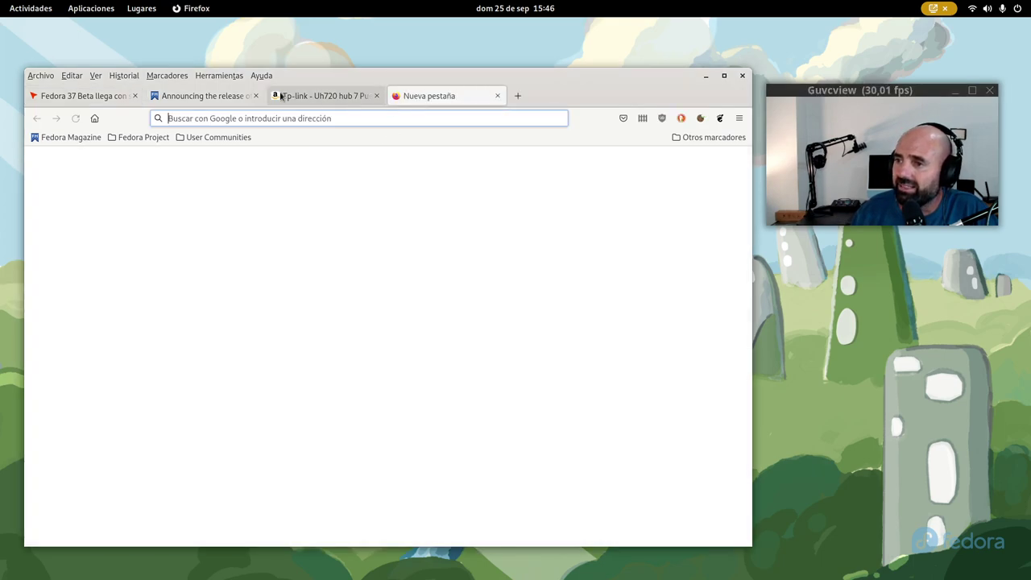
pyautogui.click(177, 75)
pyautogui.moveTo(187, 137)
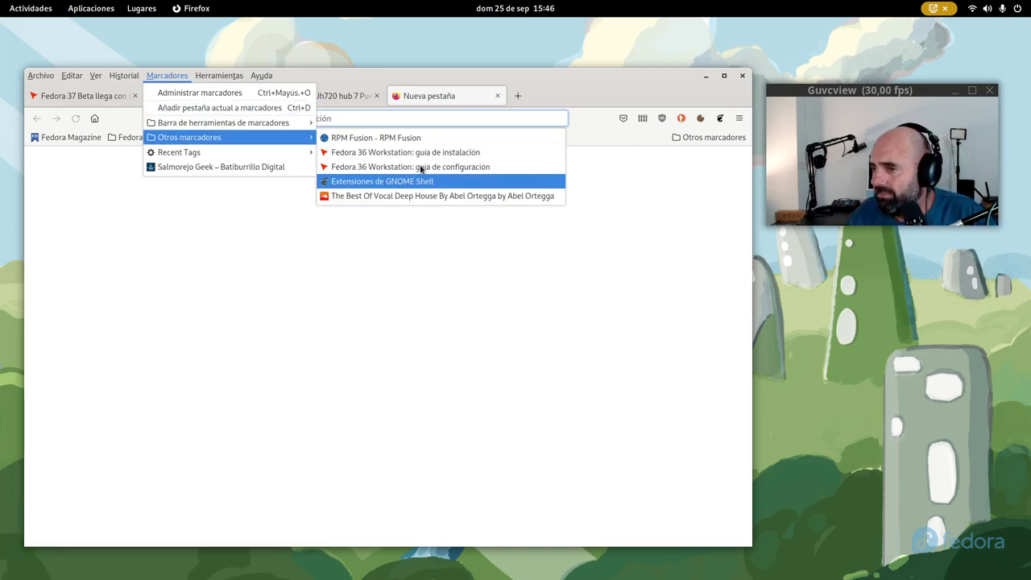
pyautogui.click(460, 171)
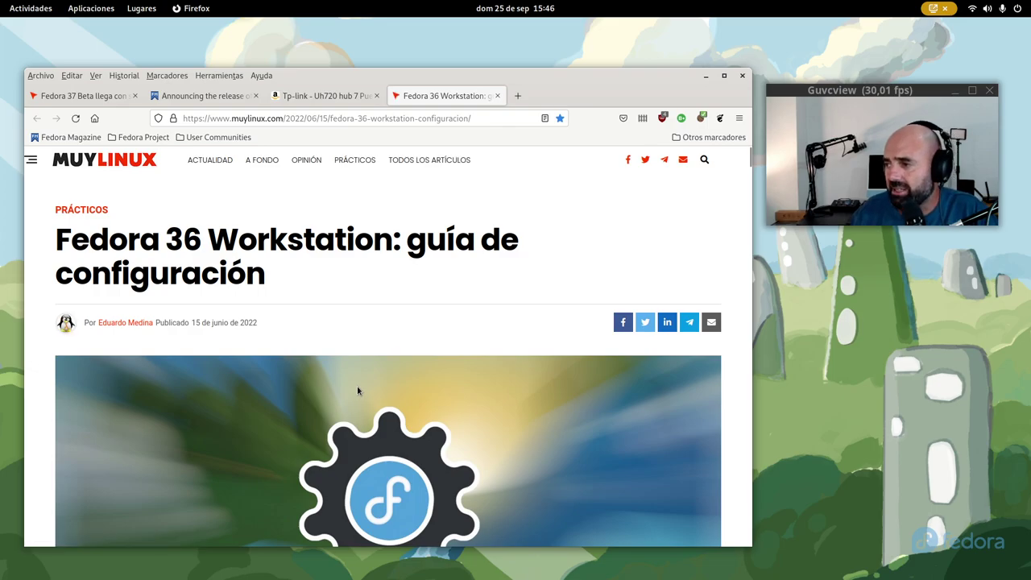
# Skim the Fedora 36 configuration guide through third-party repositories, RPM Fusion setup, DNFDragora and the Flathub repository.
pyautogui.scroll(-4, 357, 388)
pyautogui.scroll(-4, 359, 390)
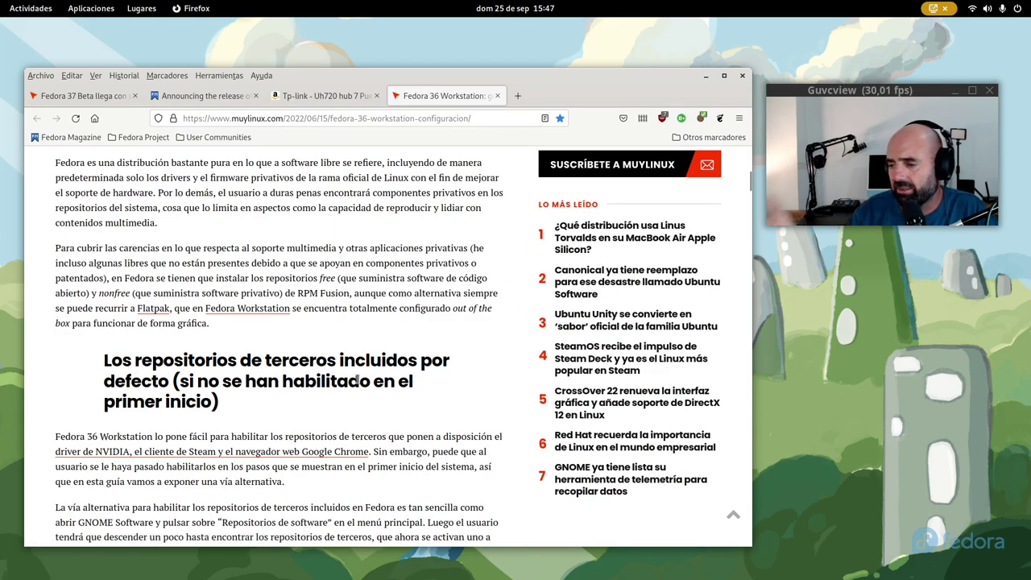
pyautogui.scroll(-4, 354, 385)
pyautogui.scroll(-5, 349, 389)
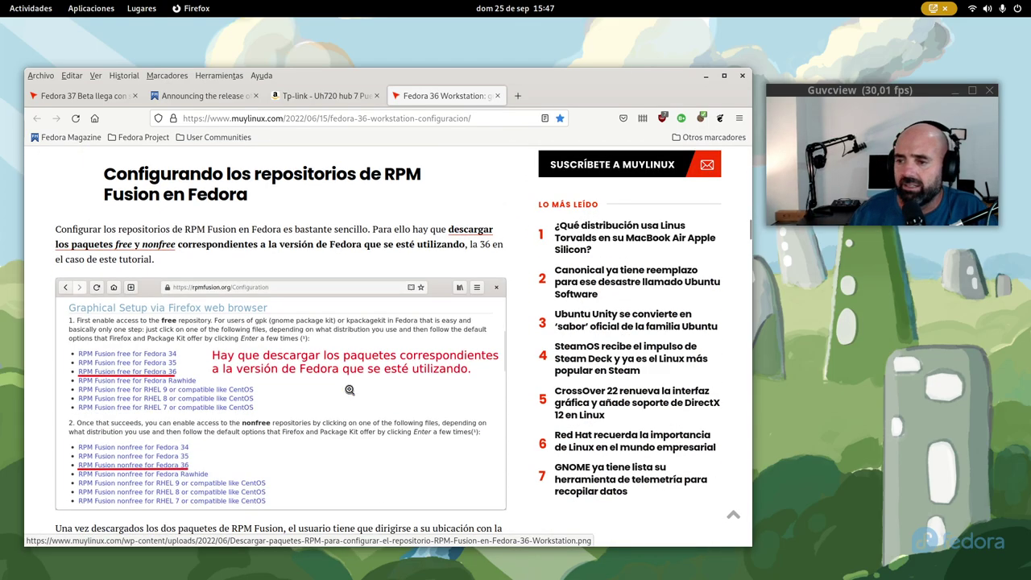
pyautogui.scroll(-10, 283, 431)
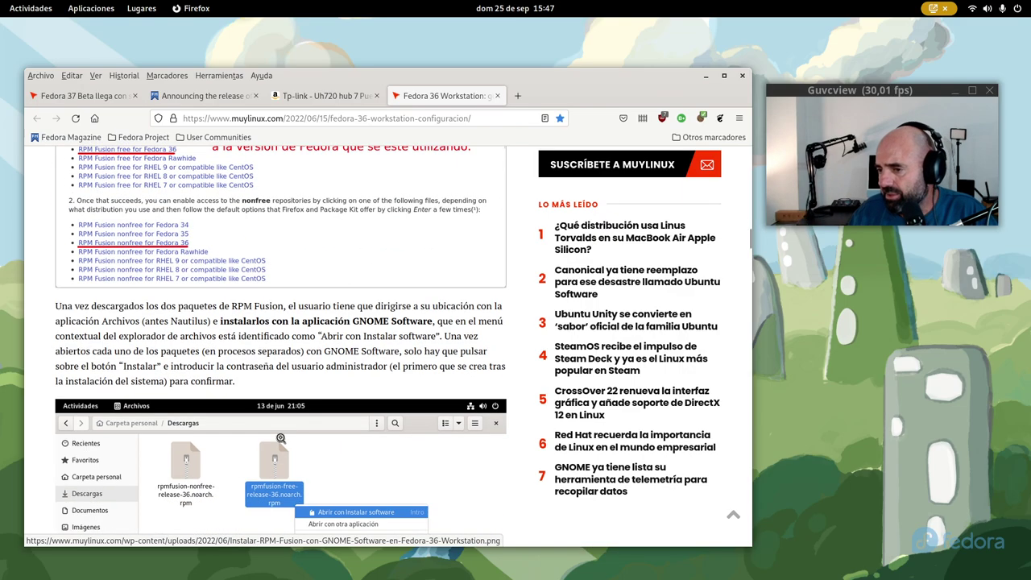
pyautogui.scroll(-5, 283, 430)
pyautogui.scroll(3, 283, 431)
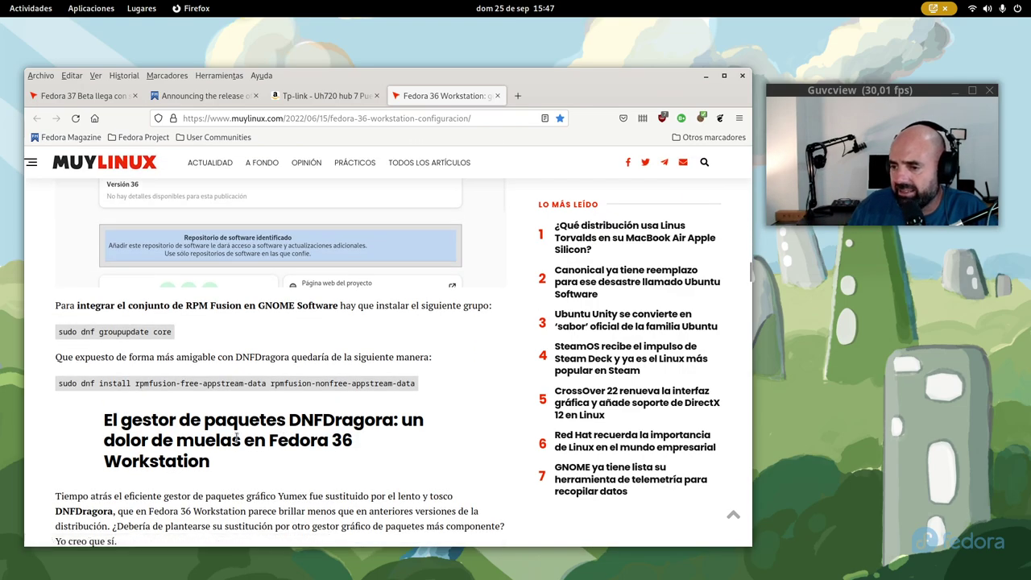
pyautogui.scroll(-7, 236, 437)
pyautogui.scroll(-8, 235, 436)
pyautogui.scroll(2, 294, 285)
pyautogui.scroll(-15, 295, 284)
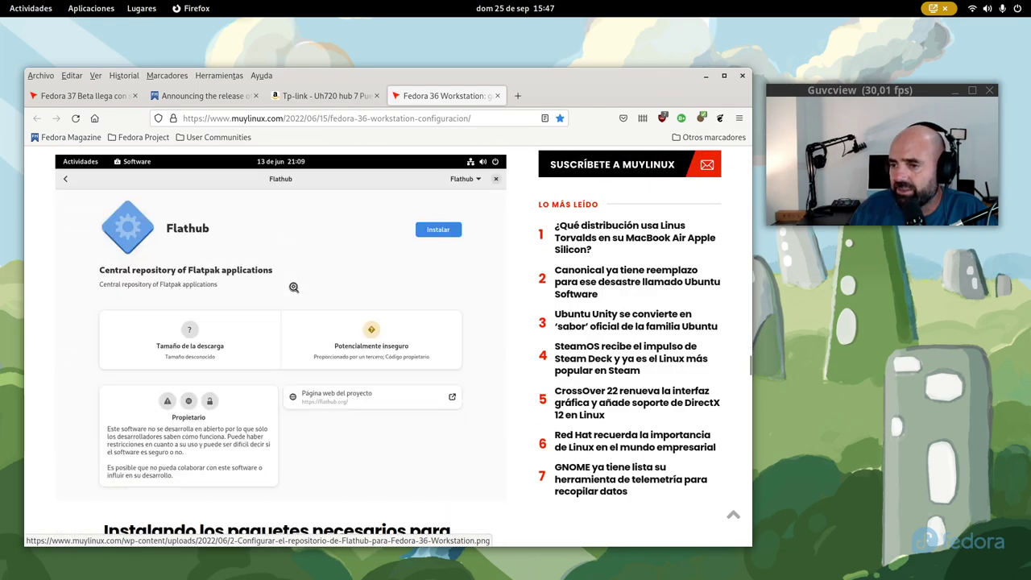
# Skim the guide's codec, NVIDIA driver and Intel hardware acceleration sections, and return to the MuyLinux Fedora 37 Beta article.
pyautogui.scroll(-2, 295, 292)
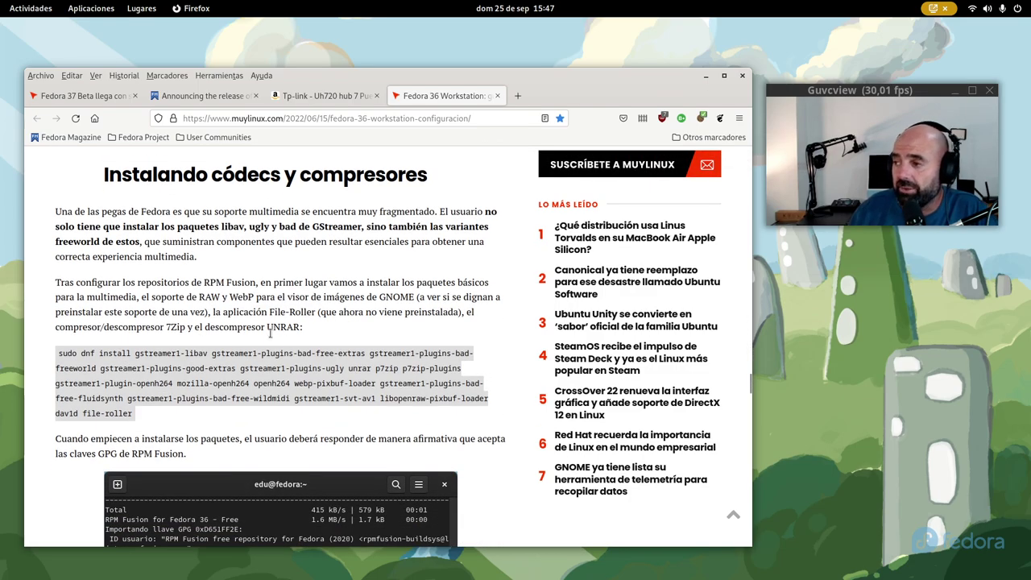
pyautogui.scroll(-15, 215, 322)
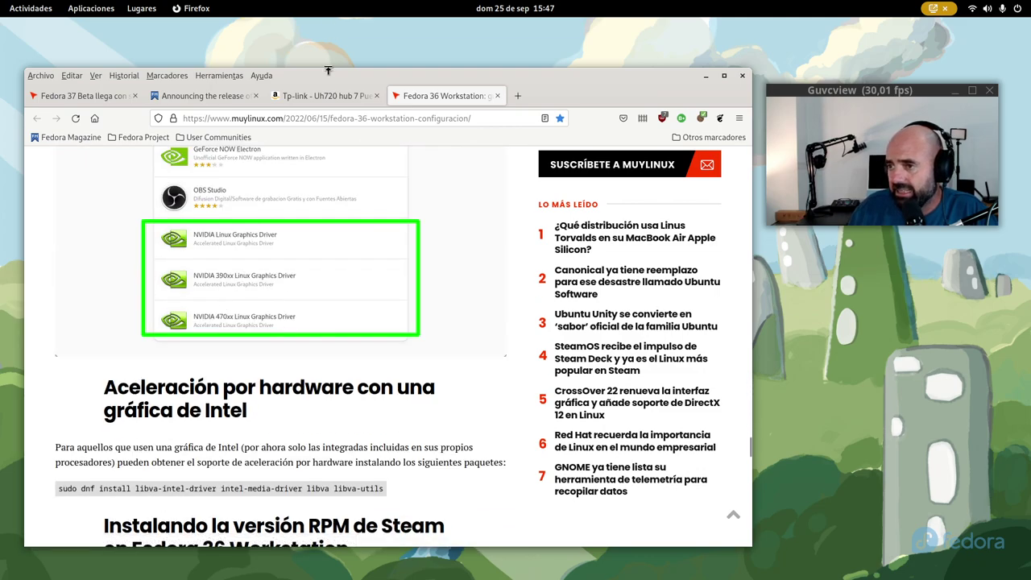
pyautogui.click(316, 98)
pyautogui.click(213, 97)
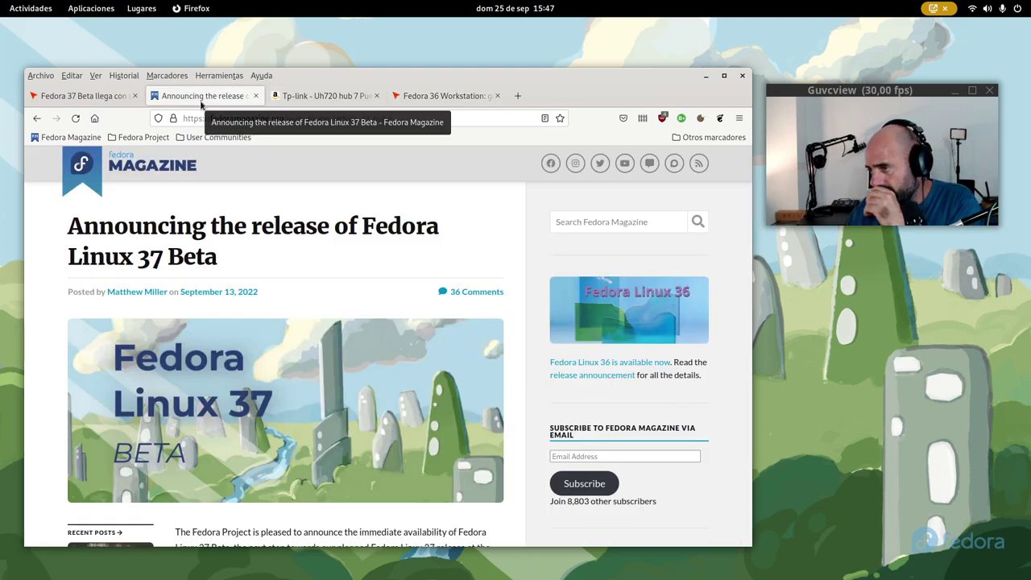
pyautogui.click(102, 99)
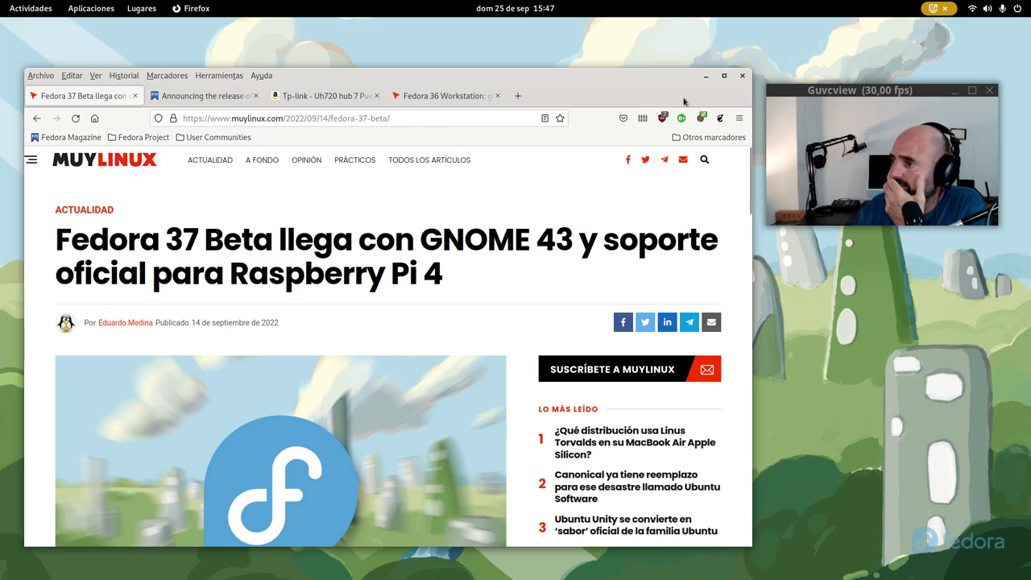
# Minimize the browser and move the Guvcview window away from the system status area toward the middle of the desktop.
pyautogui.click(705, 76)
pyautogui.click(1001, 8)
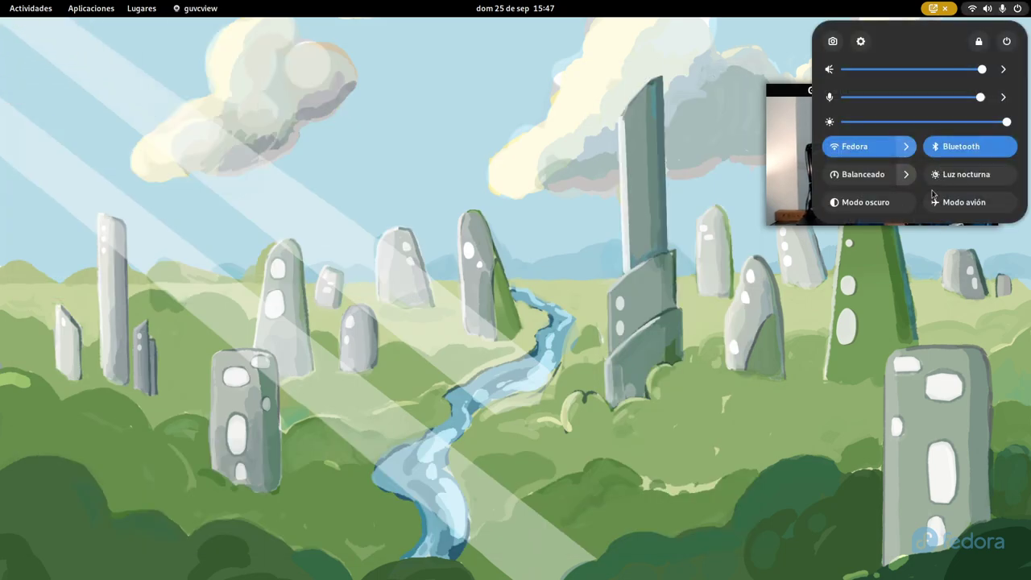
pyautogui.press('Escape')
pyautogui.moveTo(875, 98); pyautogui.dragTo(404, 181)
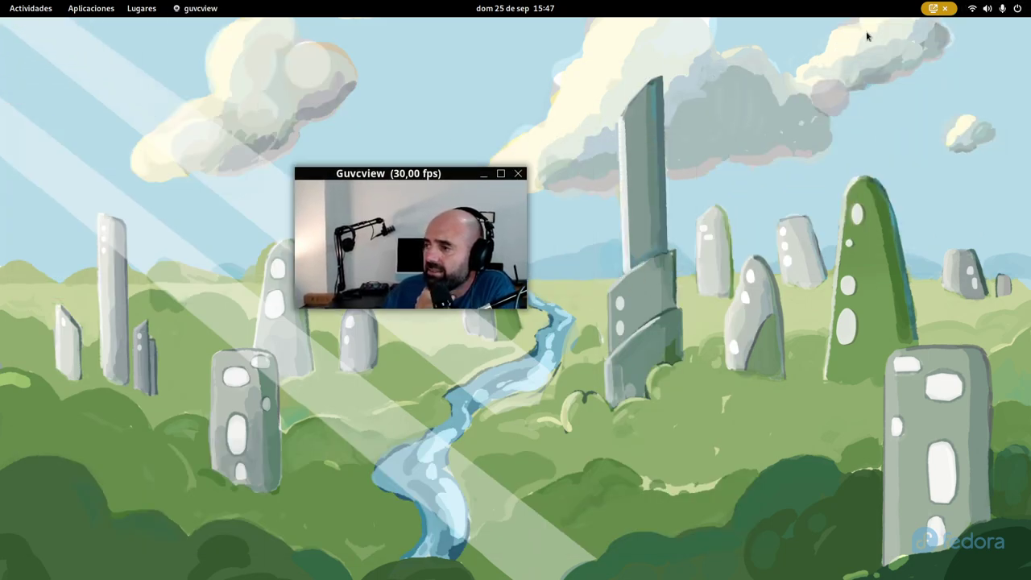
# Examine the sound output and sound input device choices in the quick settings.
pyautogui.click(1000, 8)
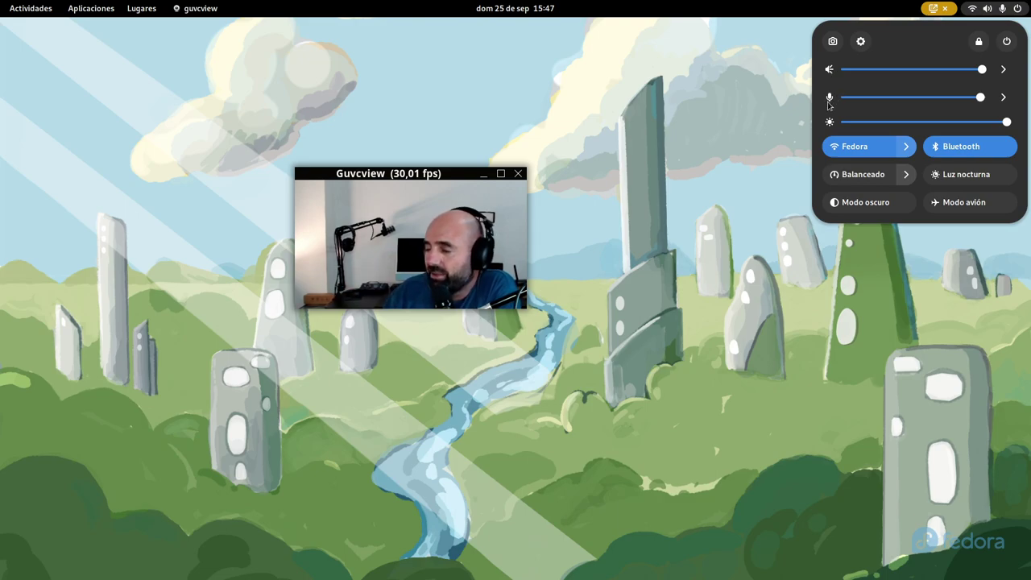
pyautogui.click(1003, 71)
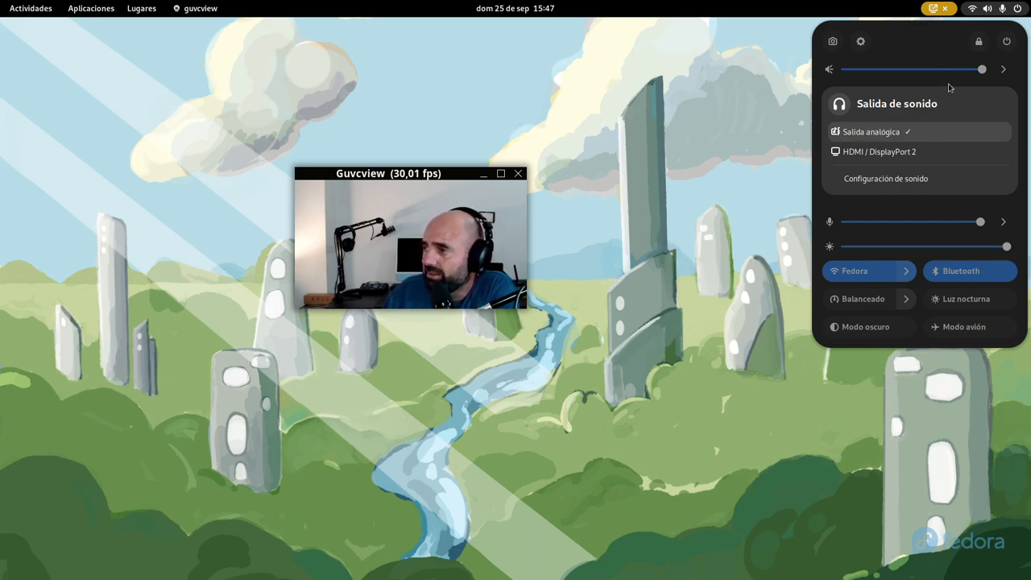
pyautogui.click(943, 205)
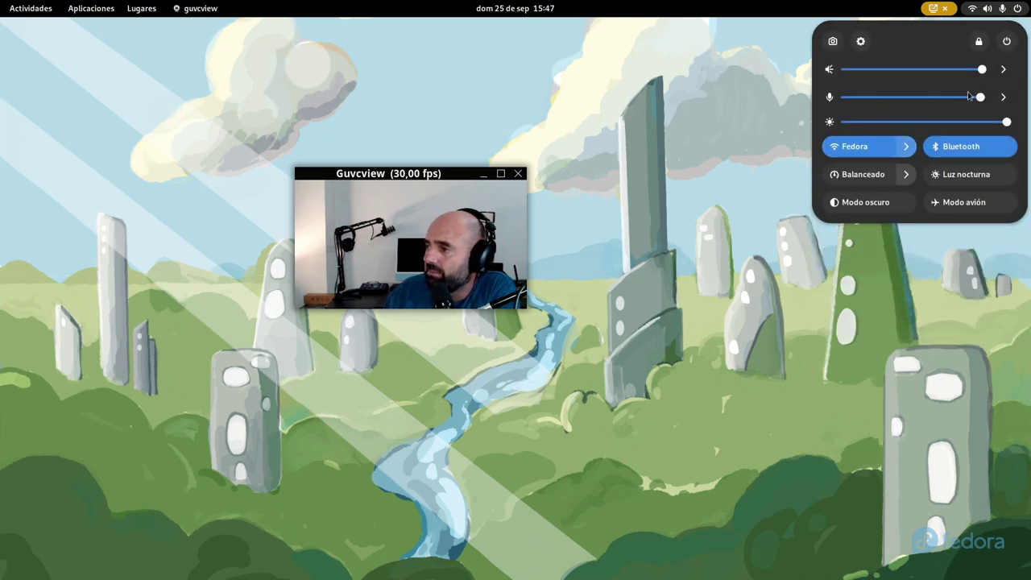
pyautogui.click(1004, 97)
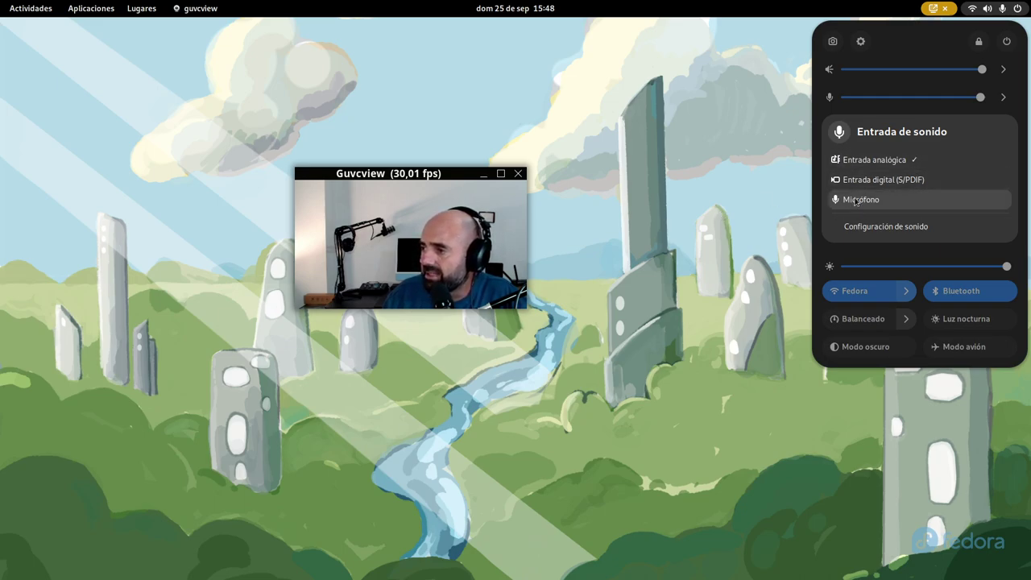
pyautogui.click(870, 172)
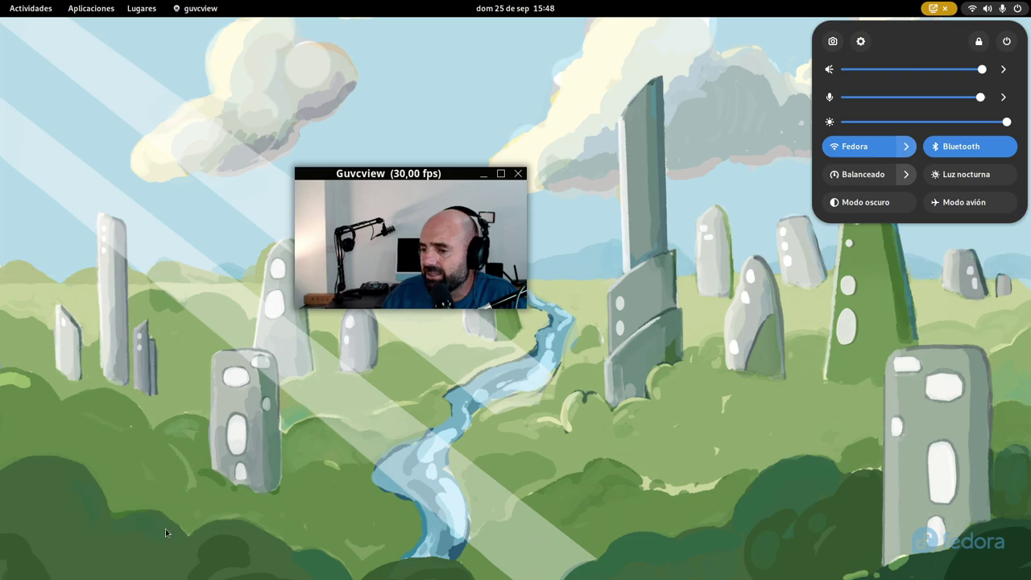
pyautogui.click(176, 364)
# Examine the output and input devices on the Sonido page of the system settings, and close the settings.
pyautogui.click(1005, 8)
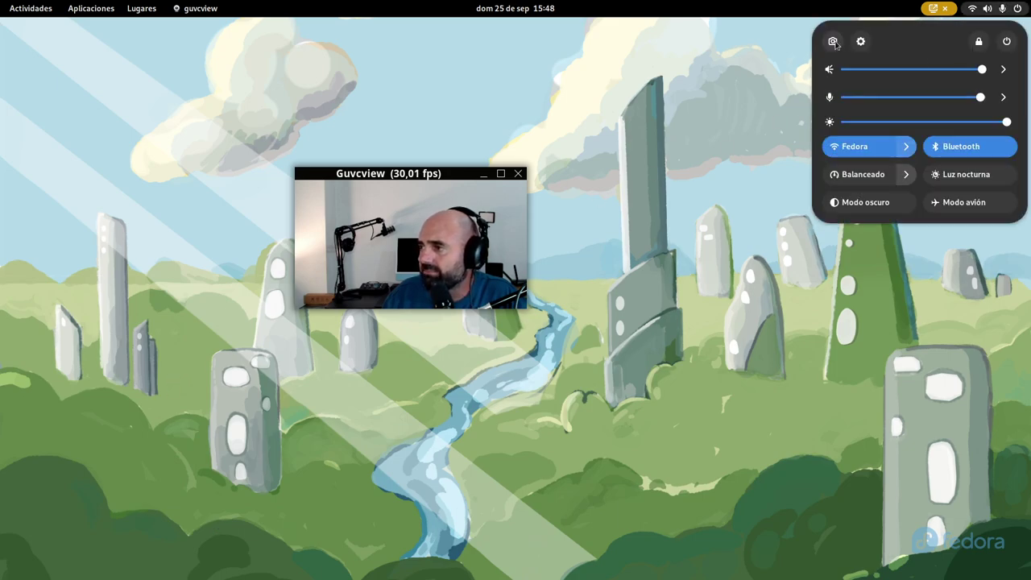
pyautogui.click(860, 41)
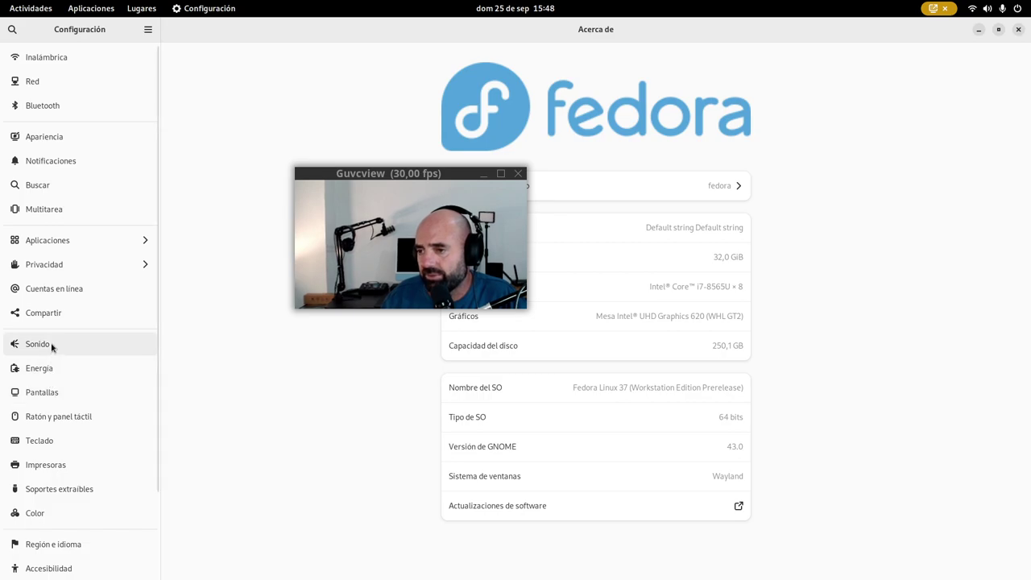
pyautogui.click(48, 346)
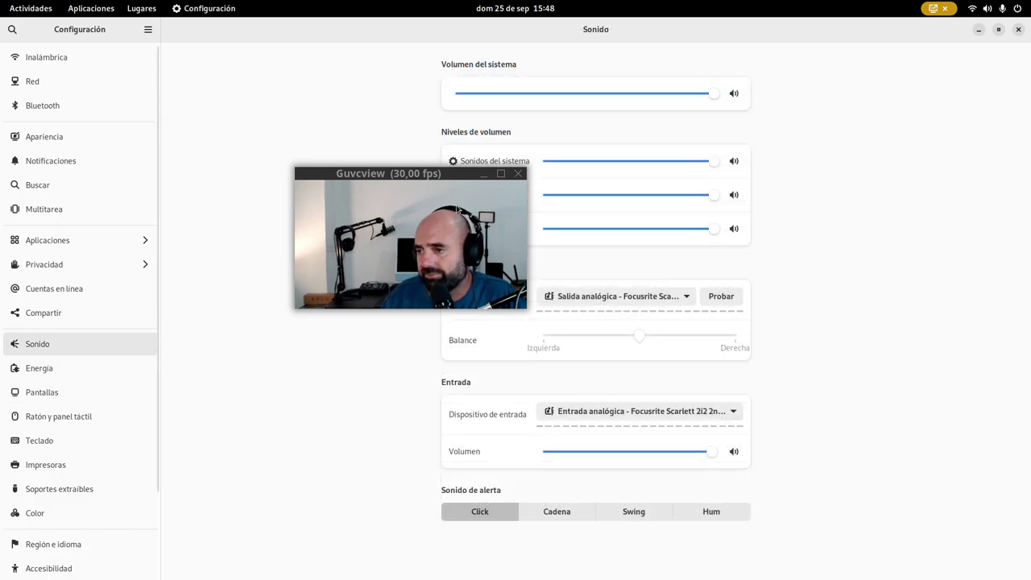
pyautogui.click(449, 175)
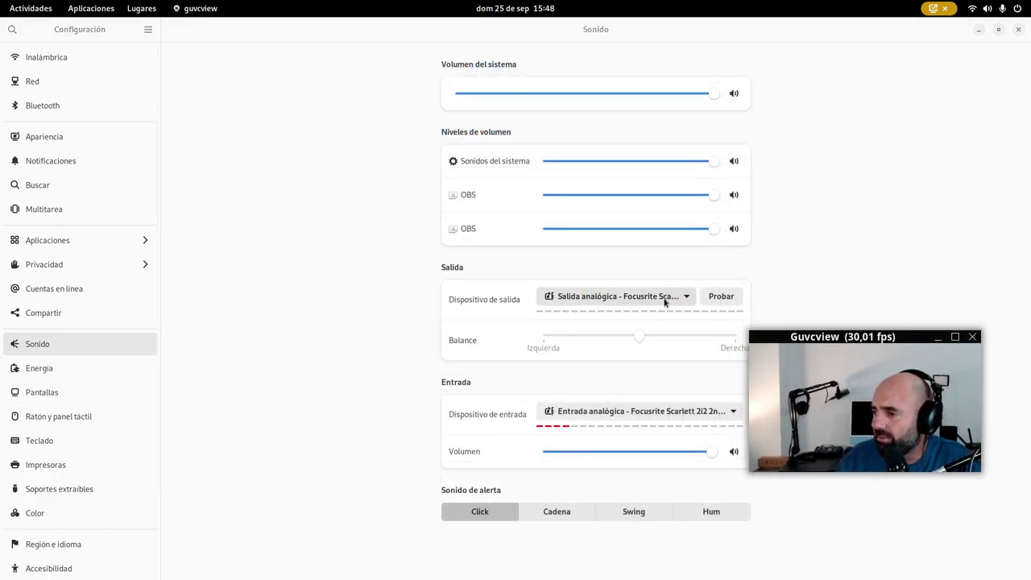
pyautogui.moveTo(848, 350); pyautogui.dragTo(311, 190)
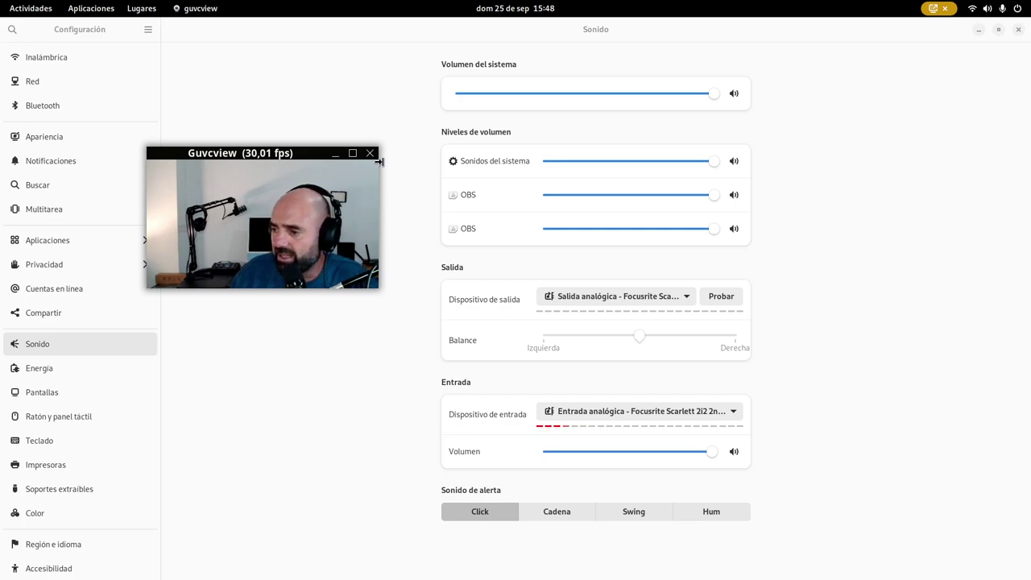
pyautogui.click(1018, 29)
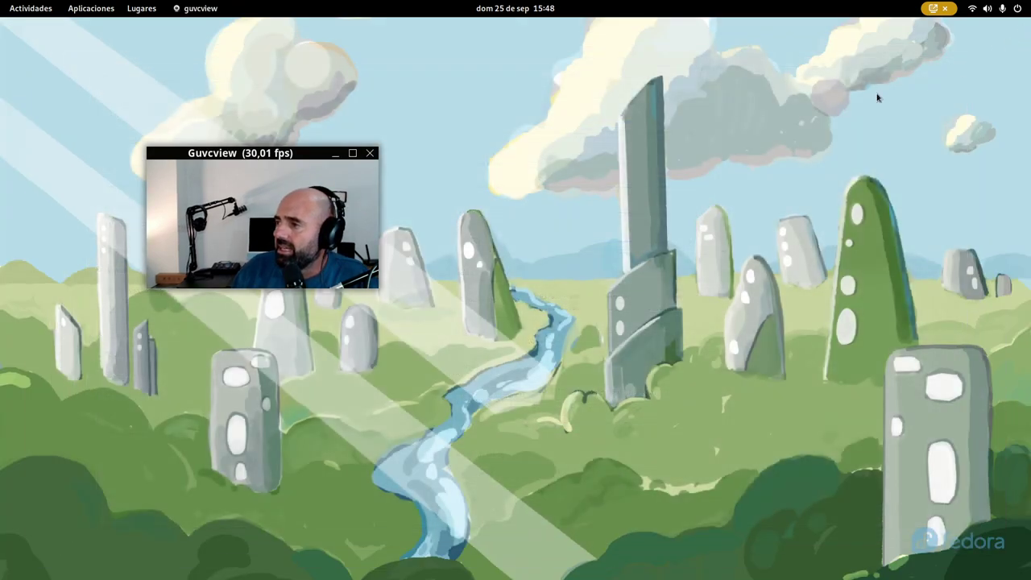
# Move the Guvcview window to the other side of the desktop and show the calendar and notifications.
pyautogui.moveTo(241, 153); pyautogui.dragTo(710, 181)
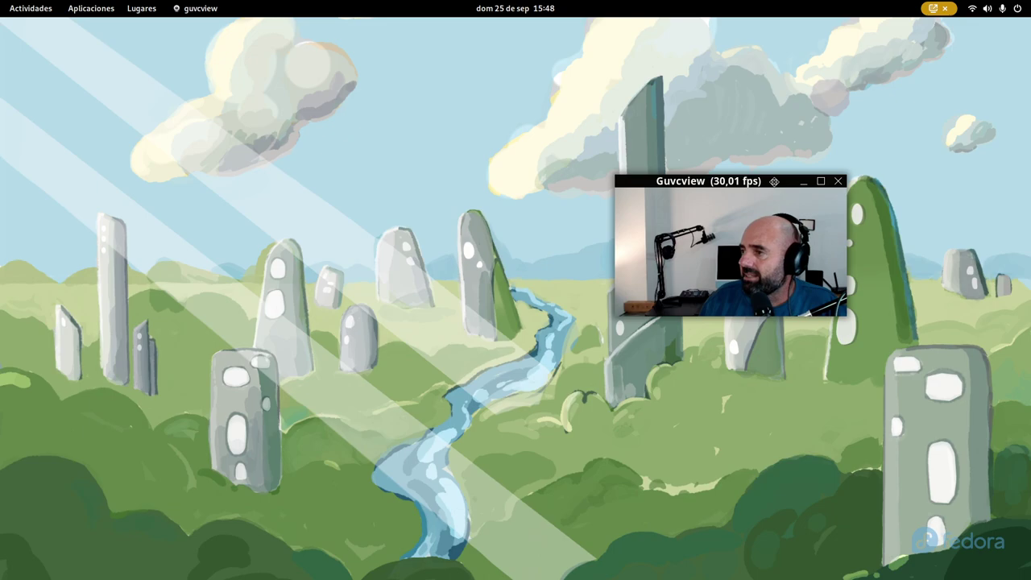
pyautogui.click(531, 10)
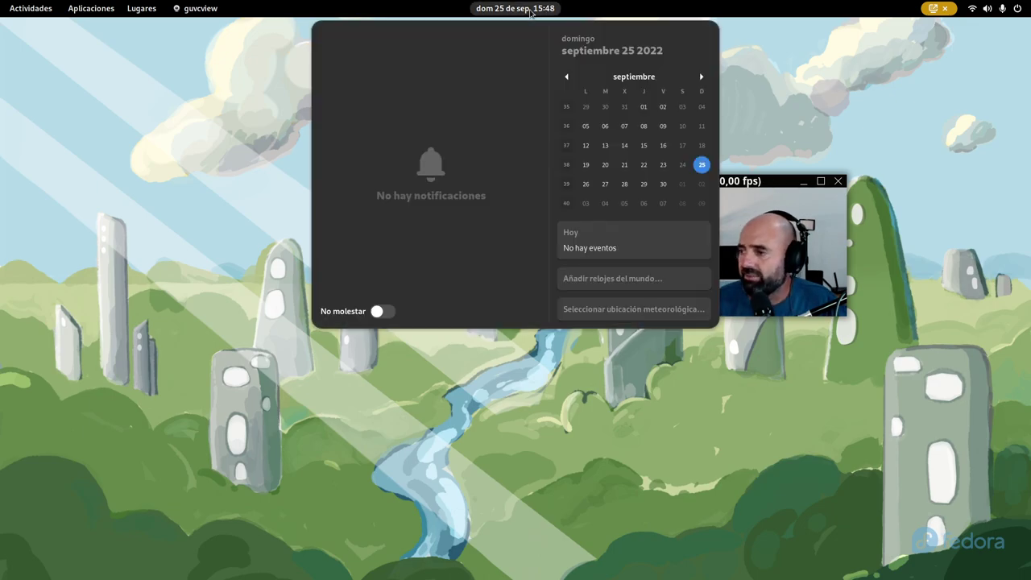
pyautogui.click(131, 172)
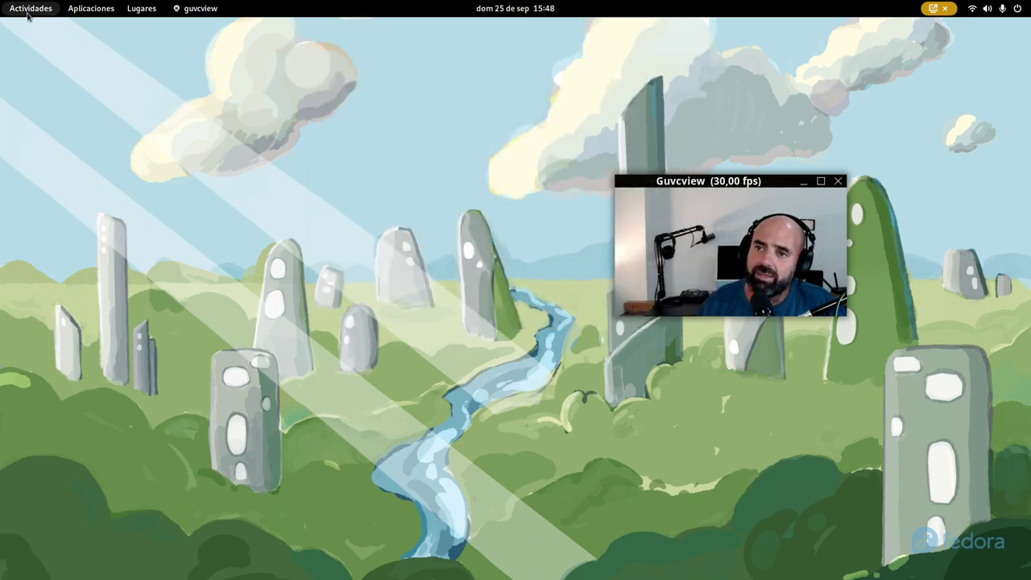
# Show the activities overview, preview the empty second workspace, and return to the first workspace's desktop with Guvcview active.
pyautogui.click(29, 16)
pyautogui.click(28, 16)
pyautogui.click(29, 16)
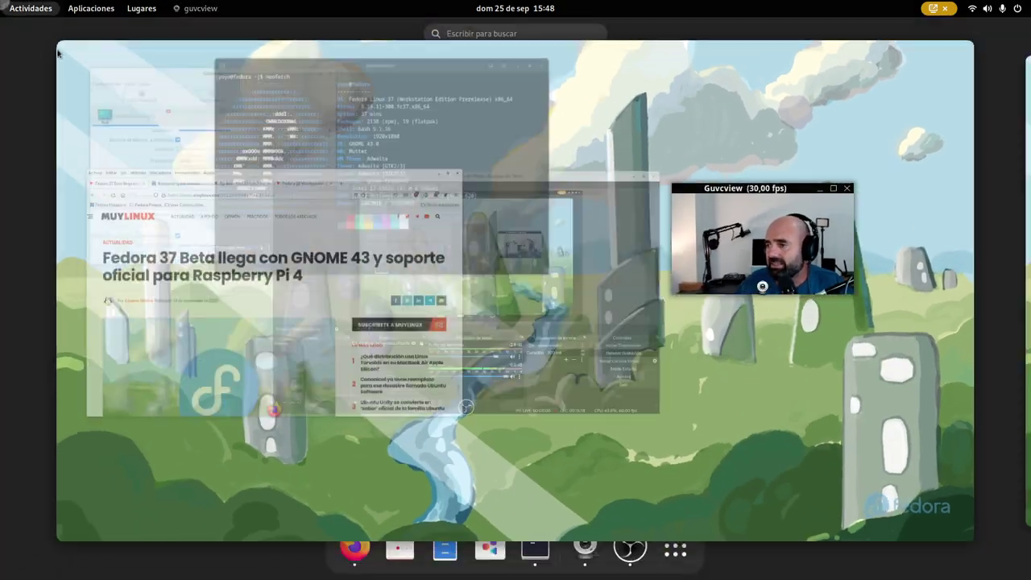
pyautogui.click(999, 264)
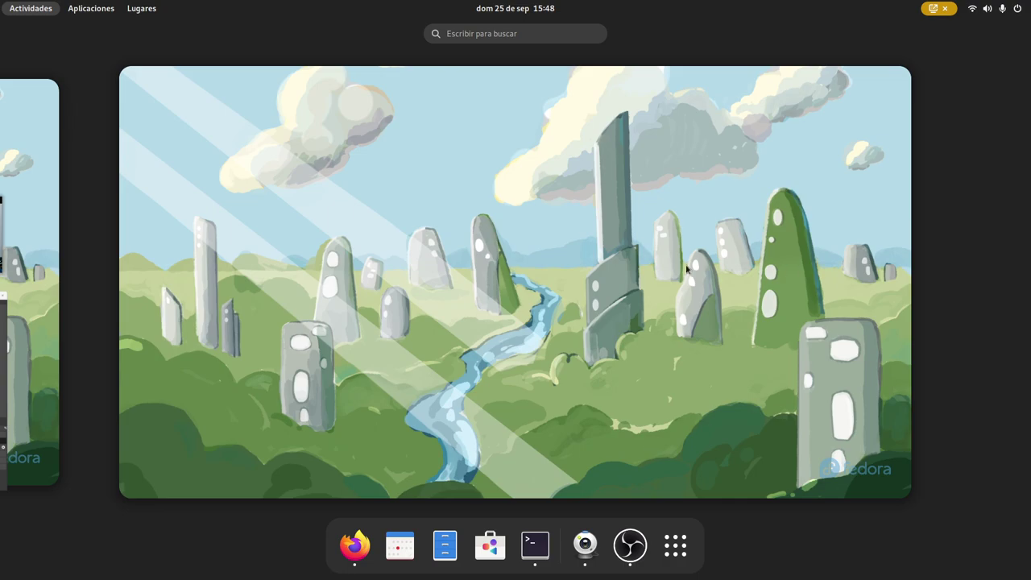
pyautogui.click(56, 198)
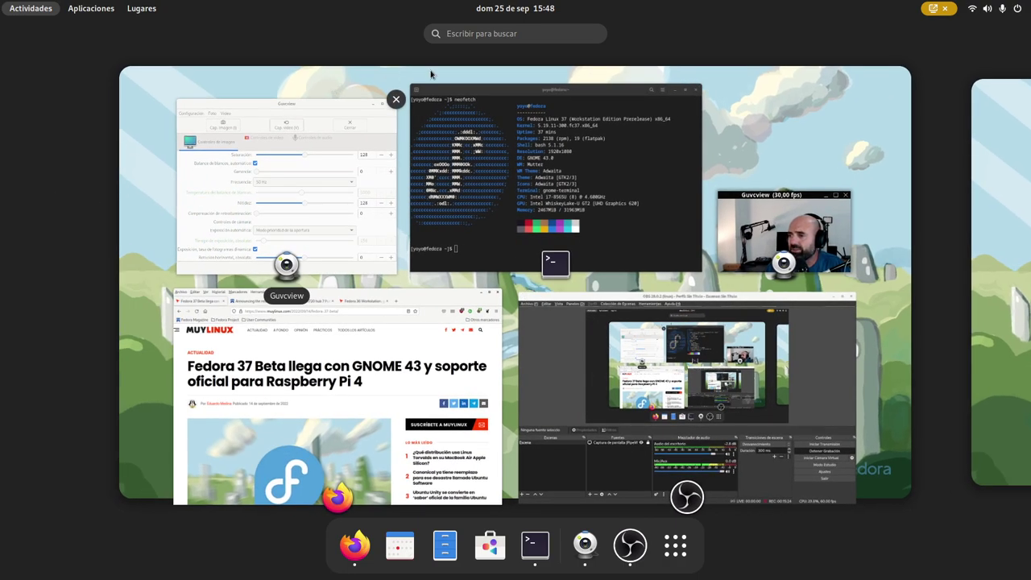
pyautogui.click(785, 233)
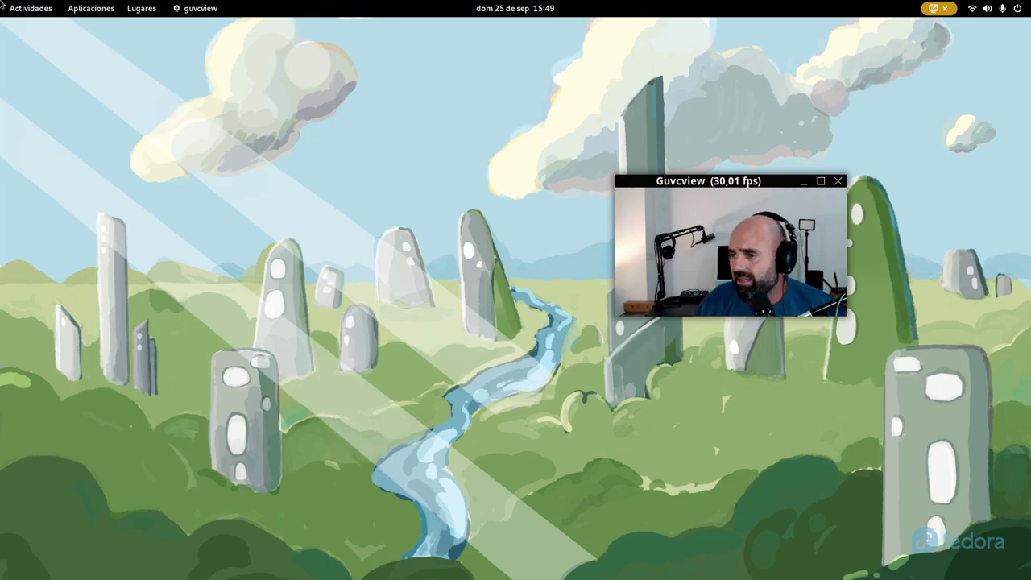
# Reopen the activities overview, search for "a" to demonstrate the search, and clear the query.
pyautogui.moveTo(2, 2)
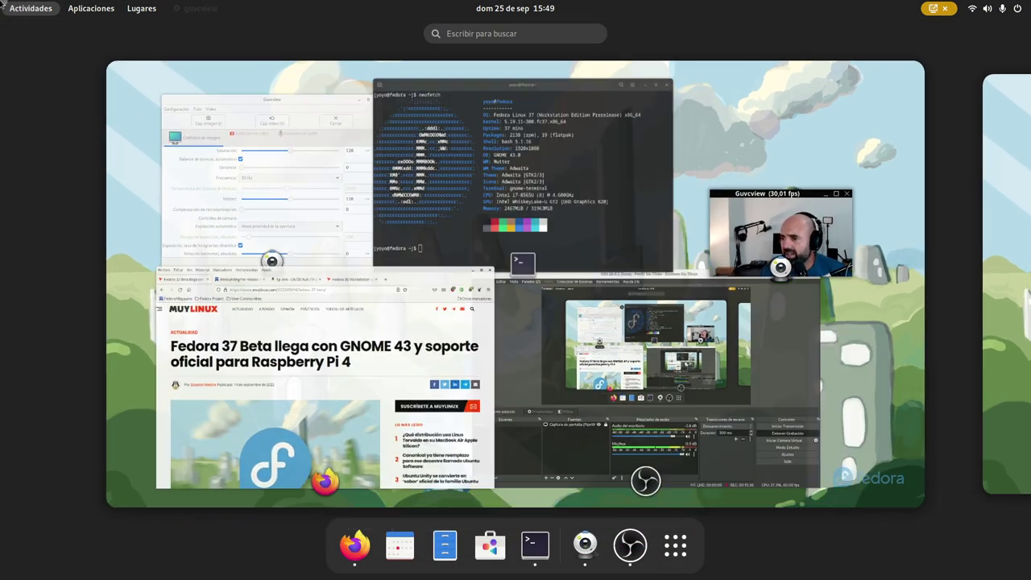
pyautogui.click(4, 7)
pyautogui.press('super')
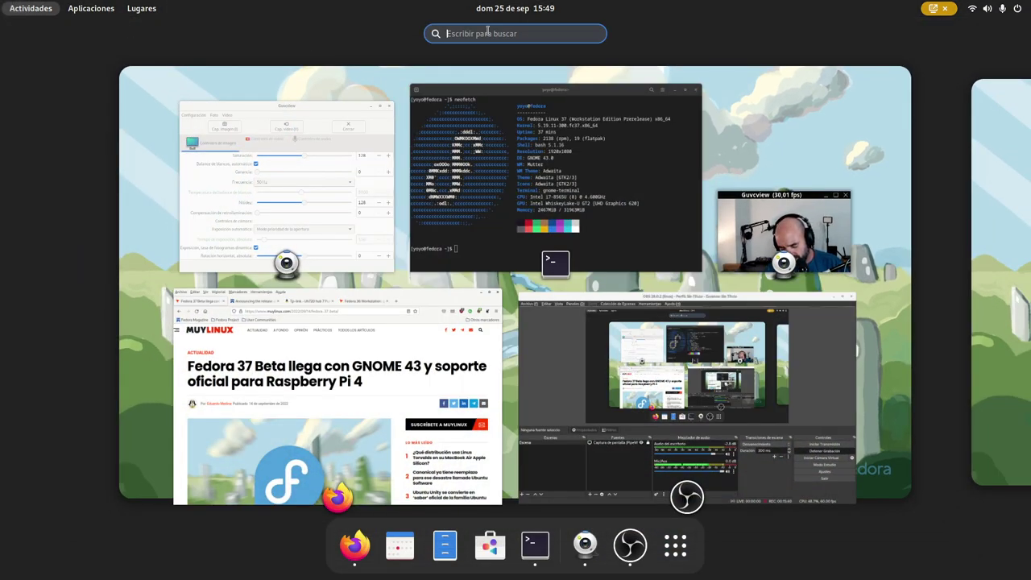
pyautogui.write('a')
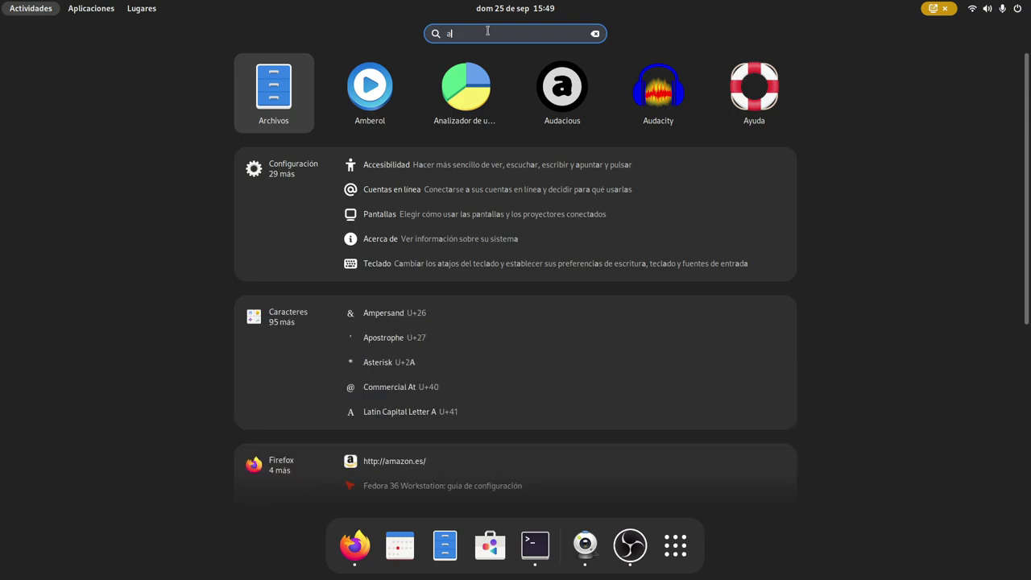
pyautogui.press('Escape')
# Search for "re", open Retoques, and arrange its window so that it and Guvcview sit side by side.
pyautogui.write('re')
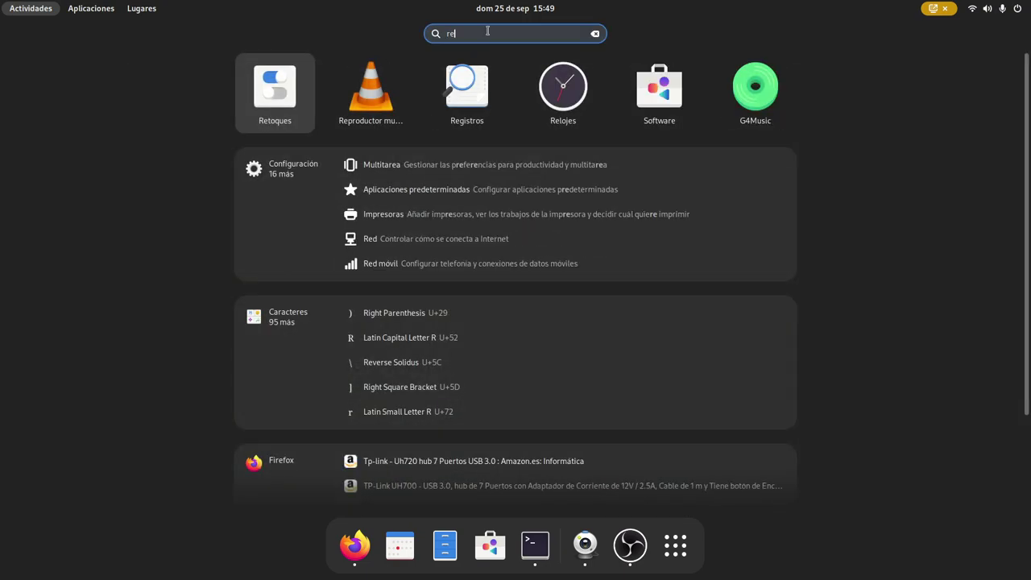
pyautogui.click(272, 95)
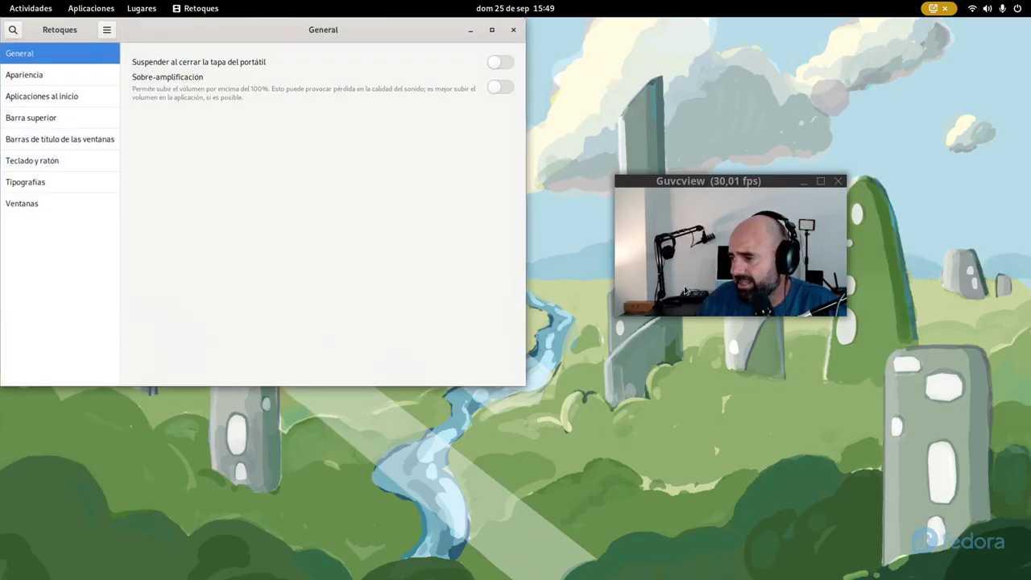
pyautogui.moveTo(684, 291); pyautogui.dragTo(827, 196)
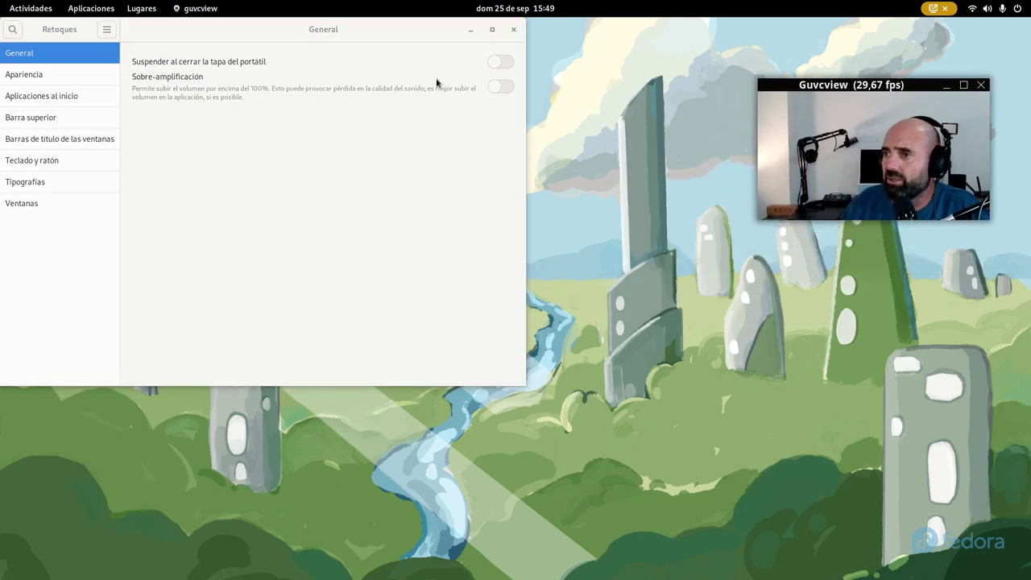
pyautogui.moveTo(331, 30); pyautogui.dragTo(418, 81)
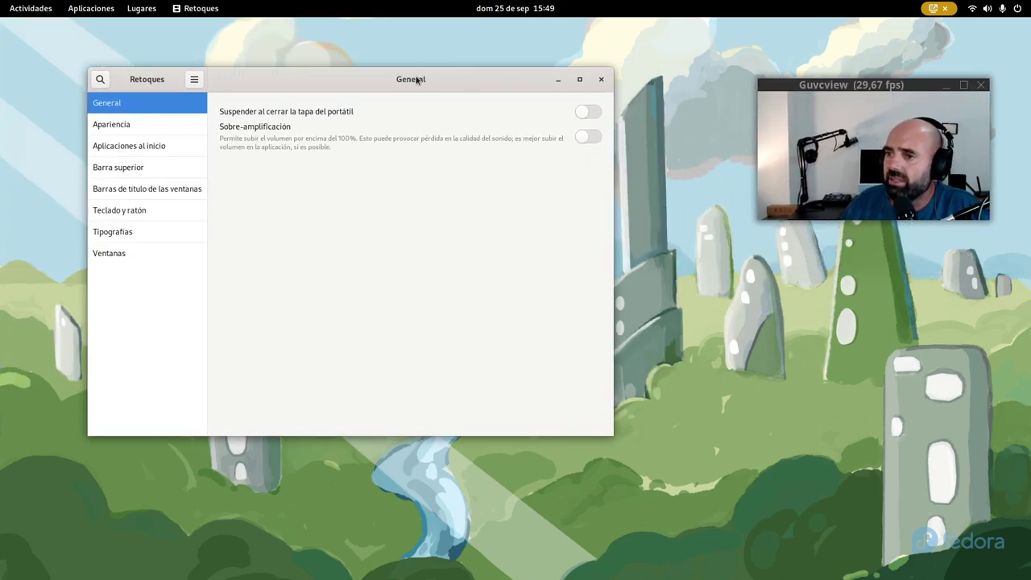
# Set the icon theme to Papirus-Dark in the Apariencia settings of Retoques, and open the Aplicaciones al inicio page.
pyautogui.click(146, 126)
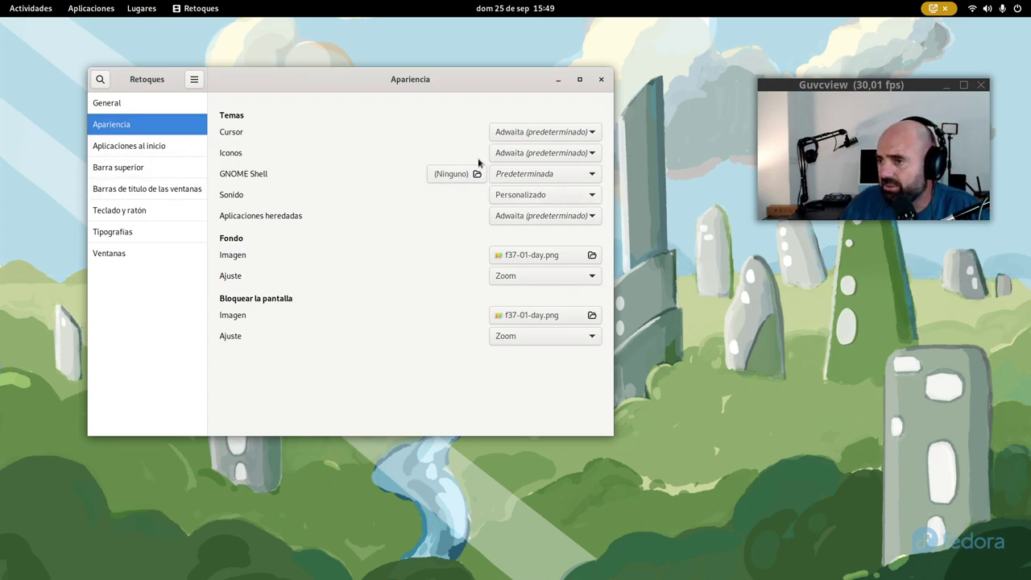
pyautogui.click(531, 153)
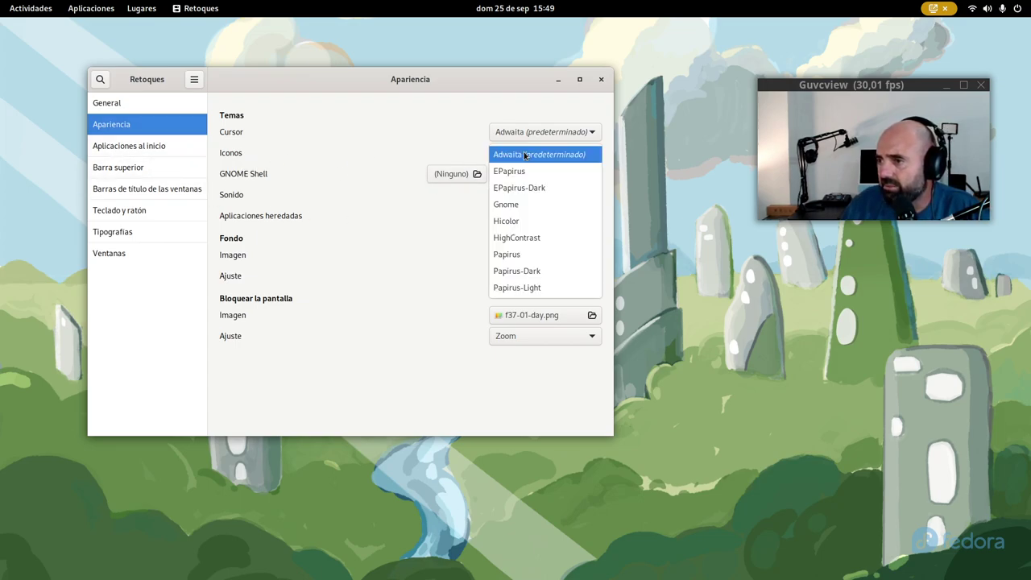
pyautogui.click(521, 271)
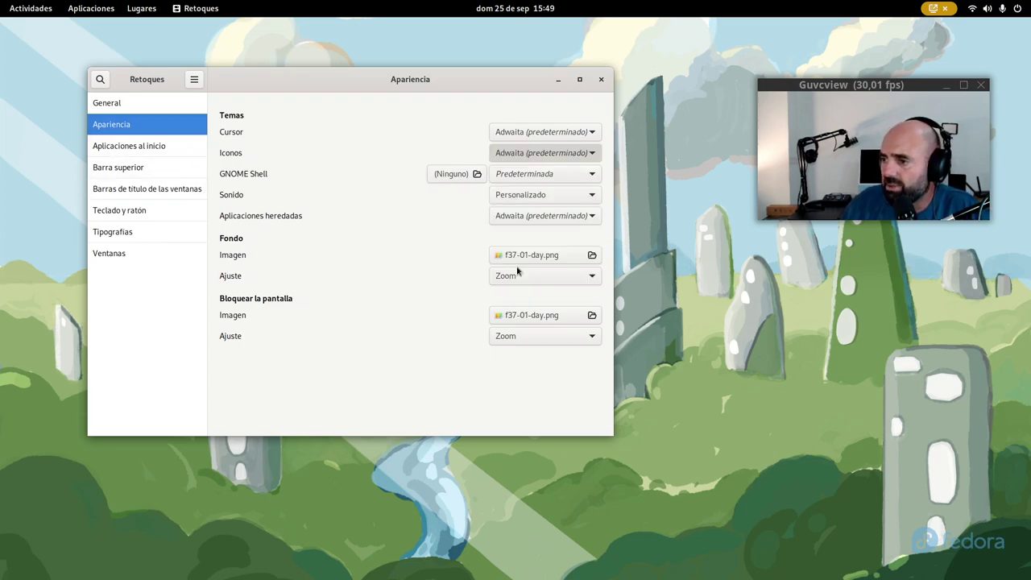
pyautogui.click(151, 148)
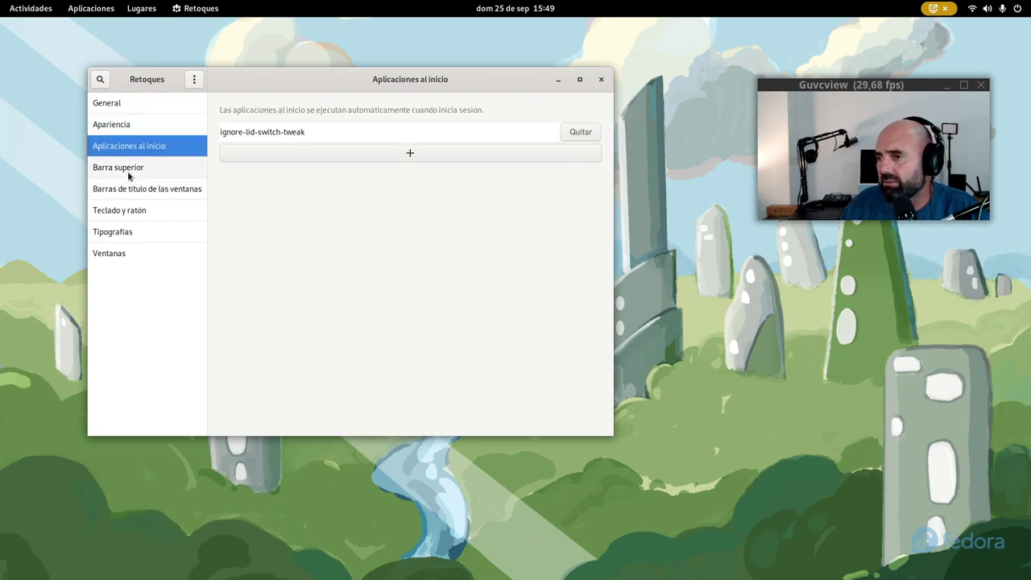
# Review the Barra superior, Barras de título de las ventanas and Tipografías pages in Retoques, and close it.
pyautogui.click(129, 172)
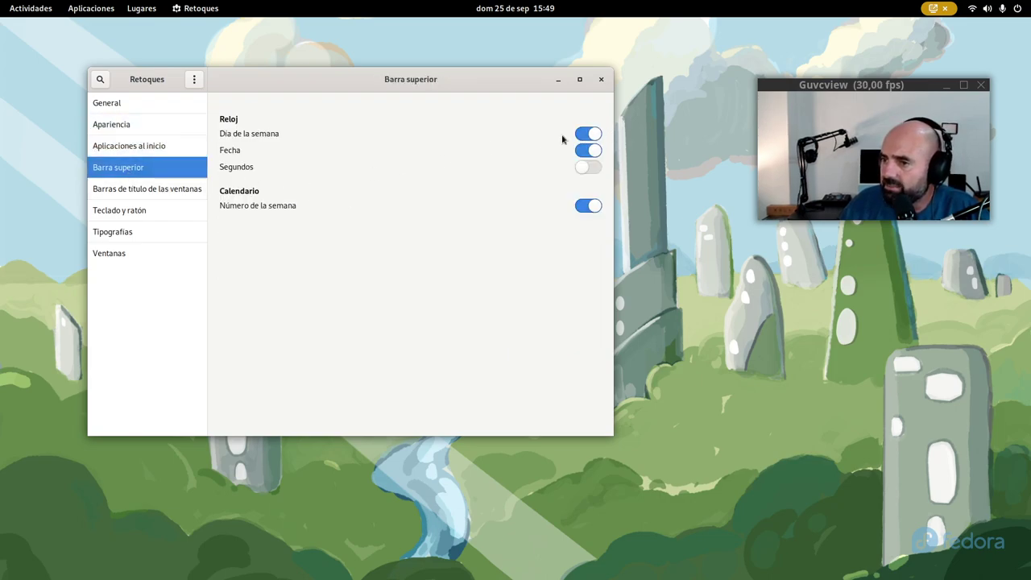
pyautogui.click(186, 192)
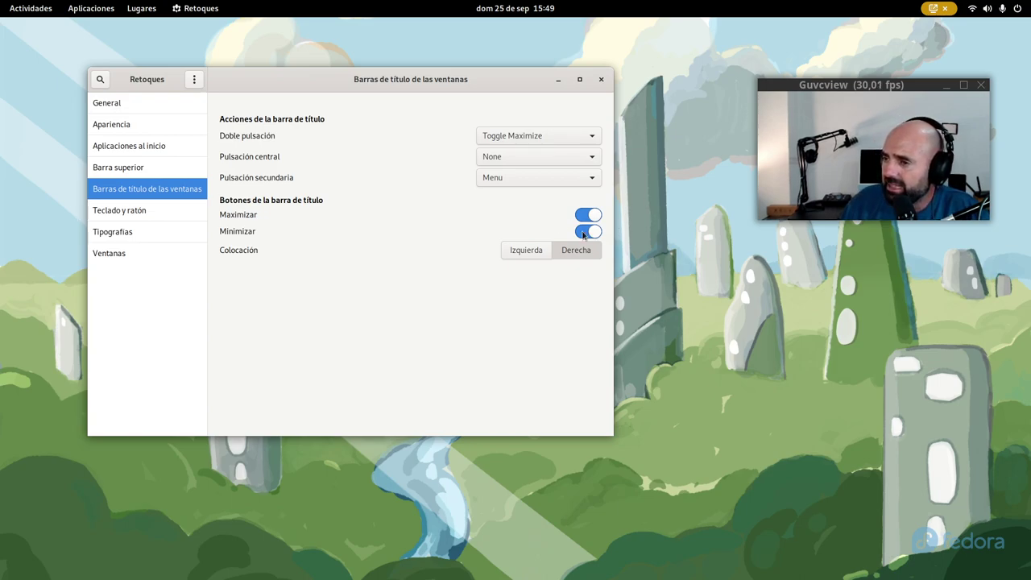
pyautogui.click(141, 232)
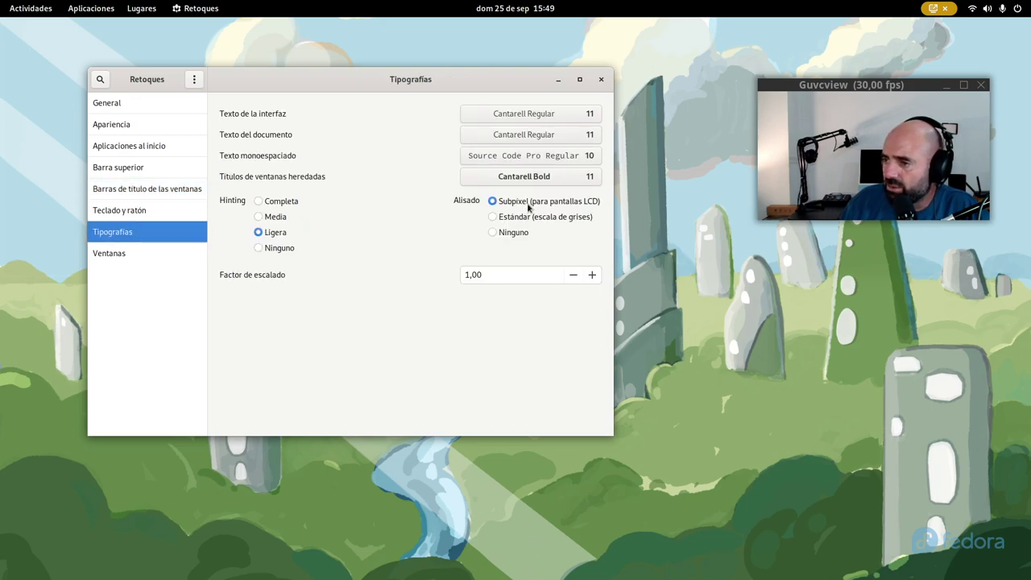
pyautogui.click(179, 191)
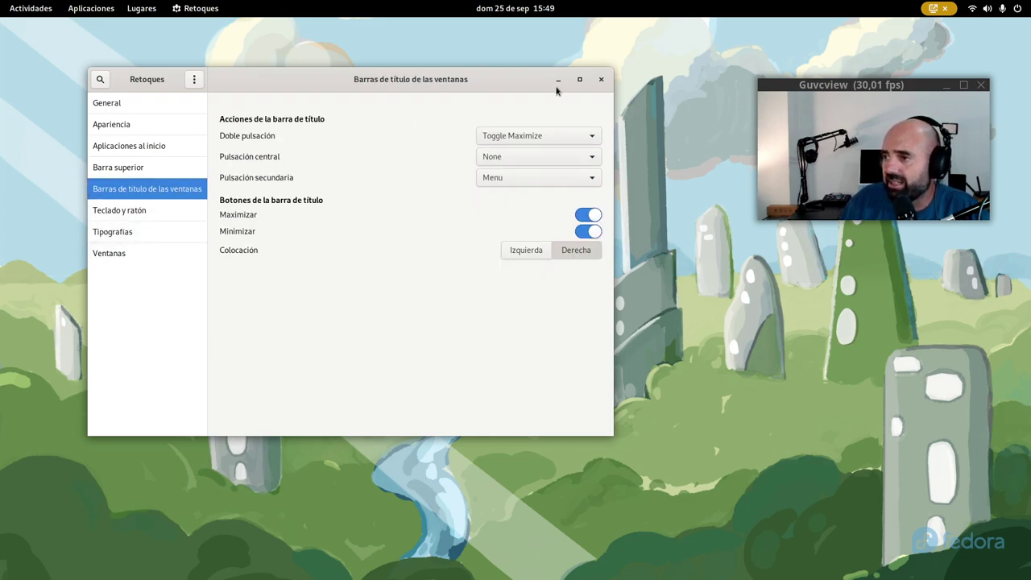
pyautogui.click(600, 80)
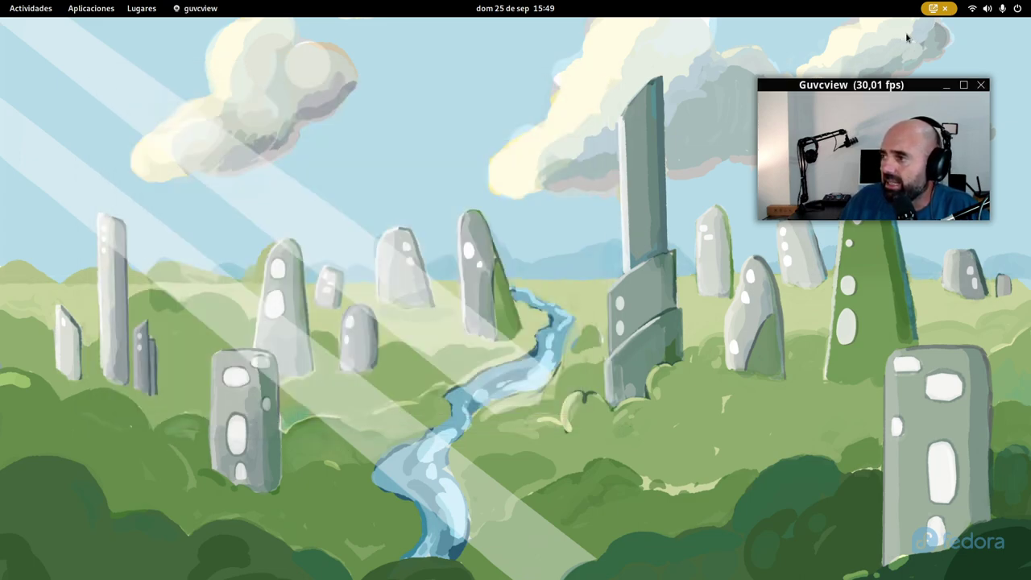
# Open Configuración from the quick settings, view the Apariencia page's styles and backgrounds, and close the window.
pyautogui.click(997, 9)
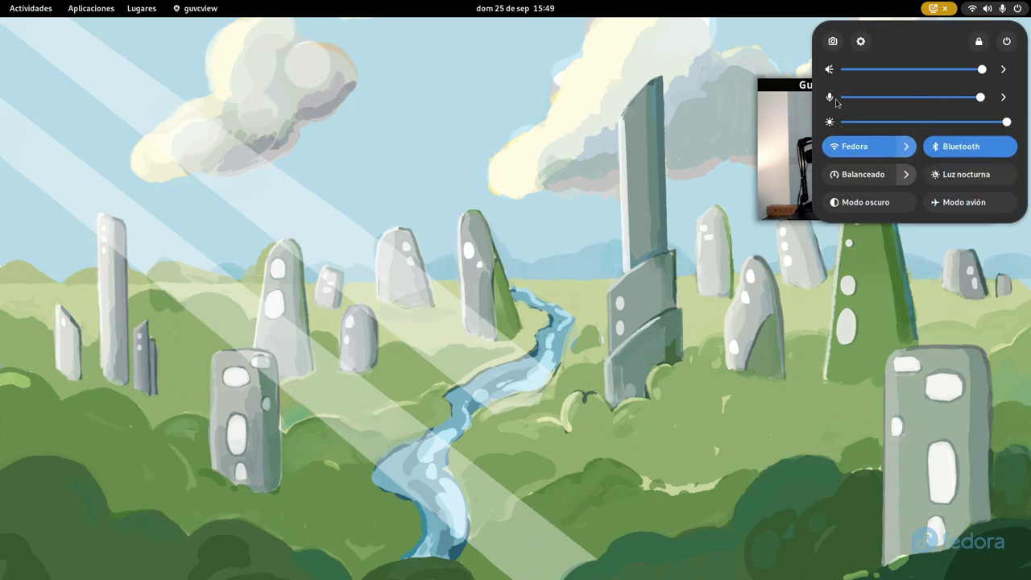
pyautogui.click(860, 42)
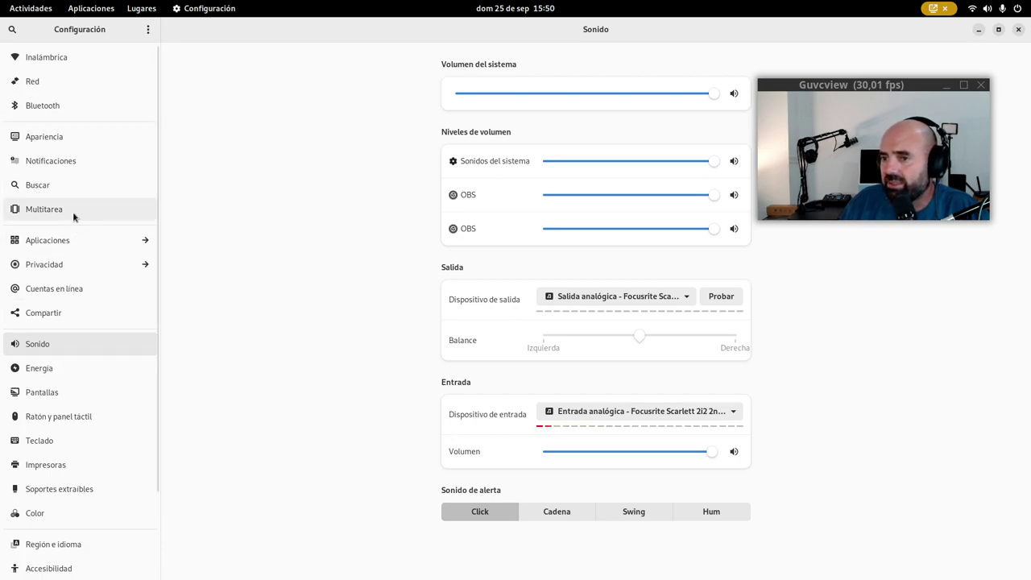
pyautogui.click(81, 137)
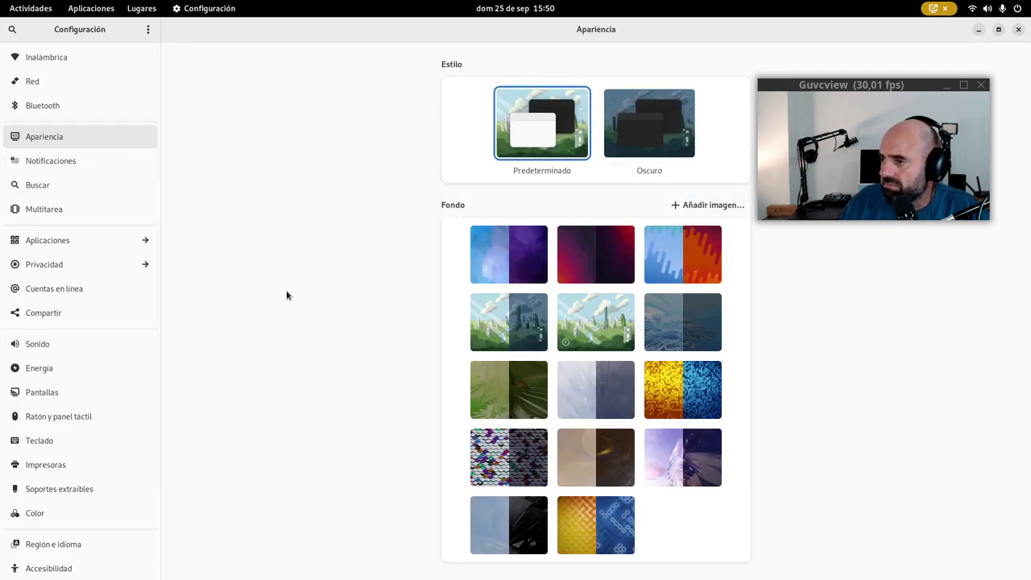
pyautogui.click(1018, 29)
# Search the activities overview for "gn", open Extensiones, and enlarge its window to show the whole extension list.
pyautogui.press('super')
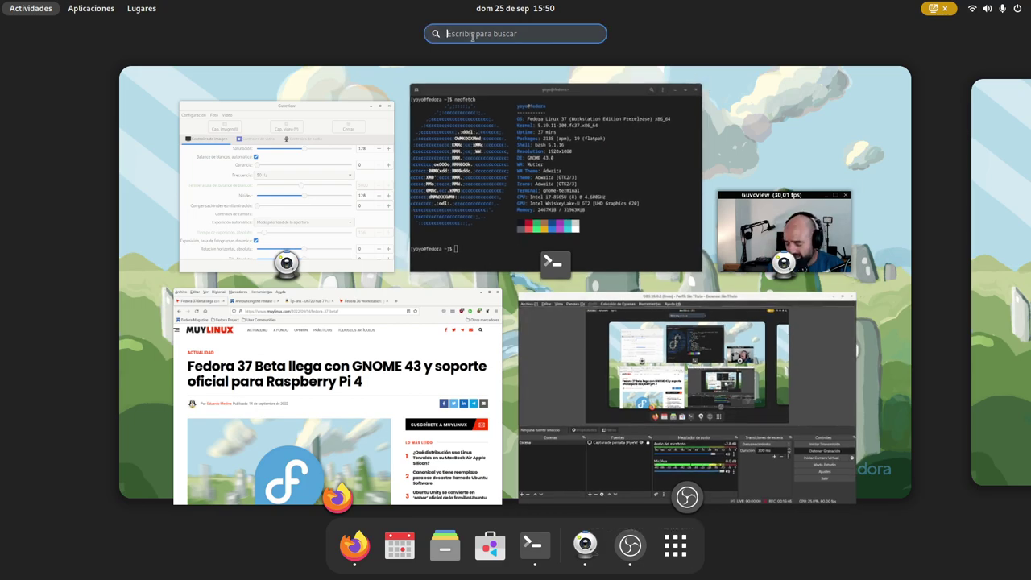
pyautogui.write('gn')
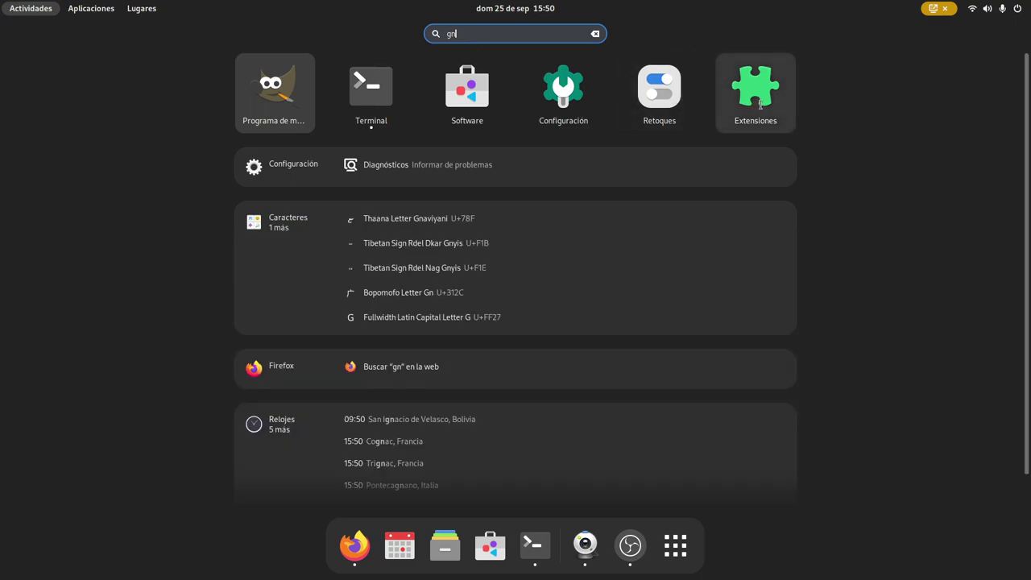
pyautogui.press('Escape')
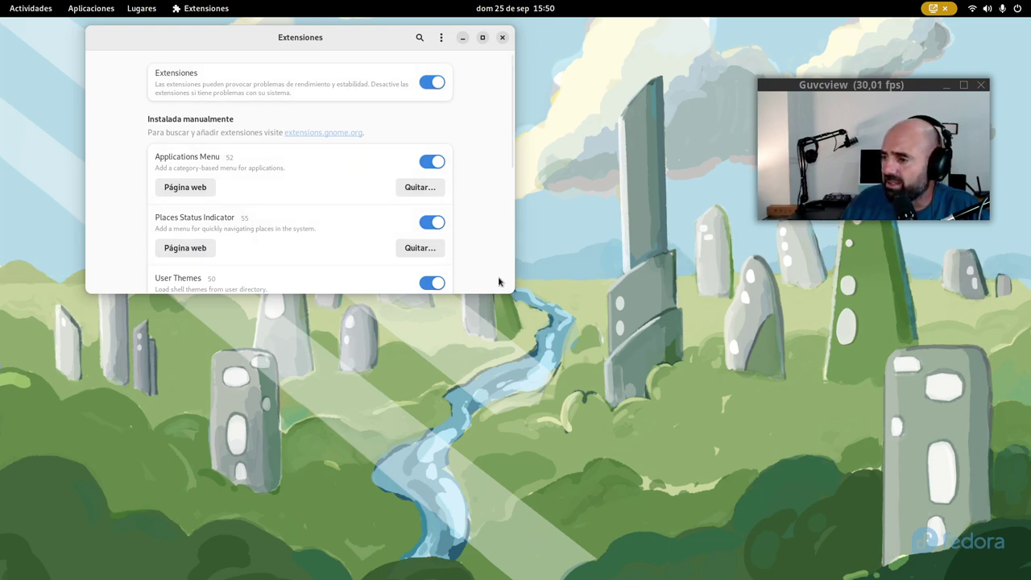
pyautogui.moveTo(513, 293); pyautogui.dragTo(555, 544)
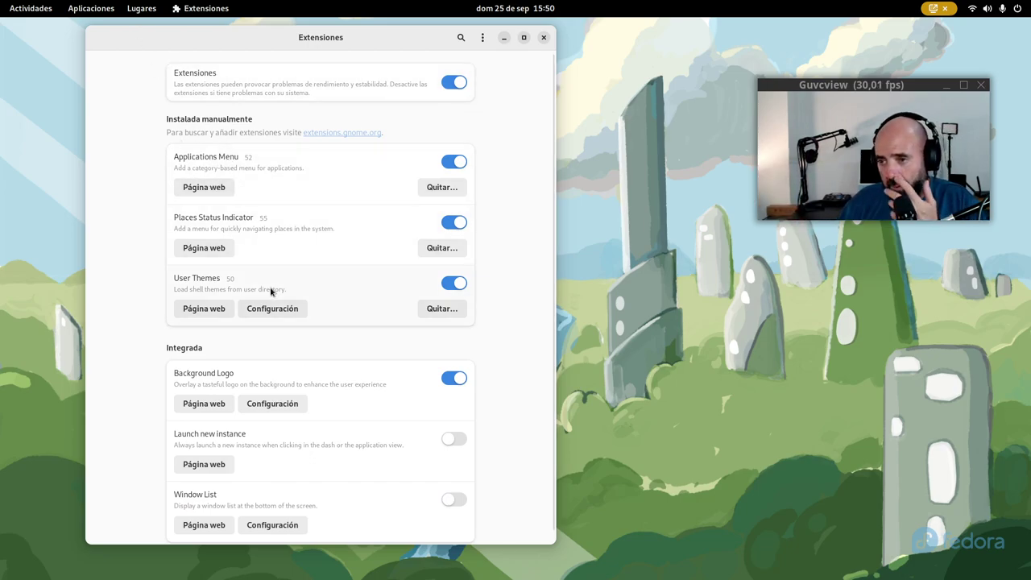
# Show the Lugares menu provided by Places Status Indicator, review the installed and built-in extensions, and close Extensiones.
pyautogui.click(149, 9)
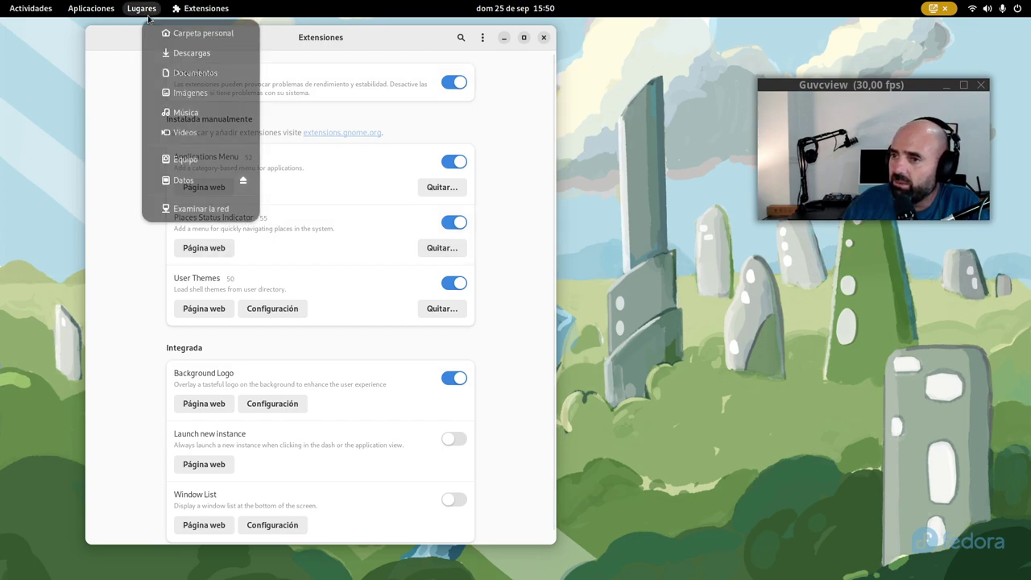
pyautogui.click(132, 272)
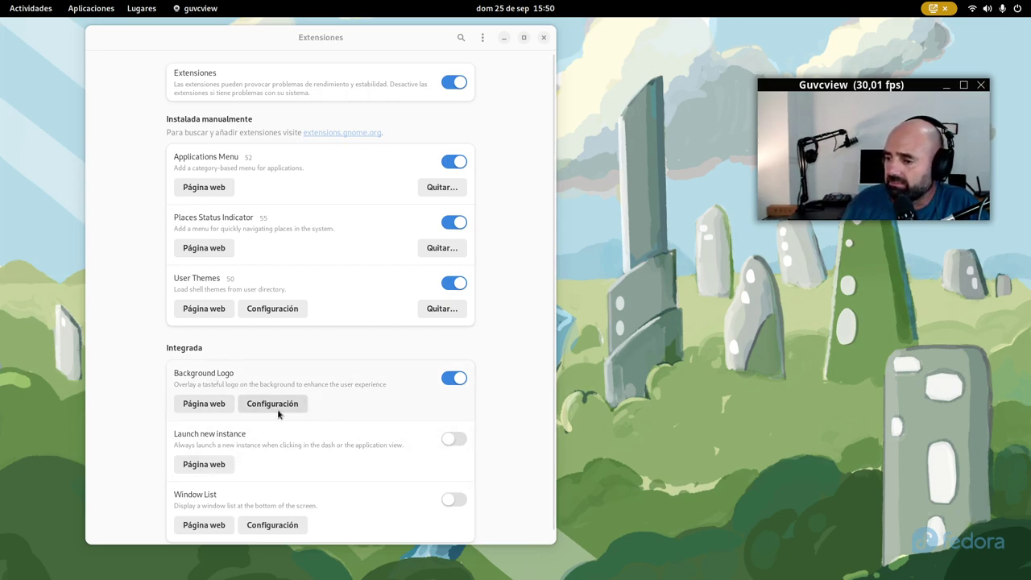
pyautogui.moveTo(359, 40)
pyautogui.mouseDown()
pyautogui.moveTo(386, 41)
pyautogui.moveTo(366, 34)
pyautogui.mouseUp()
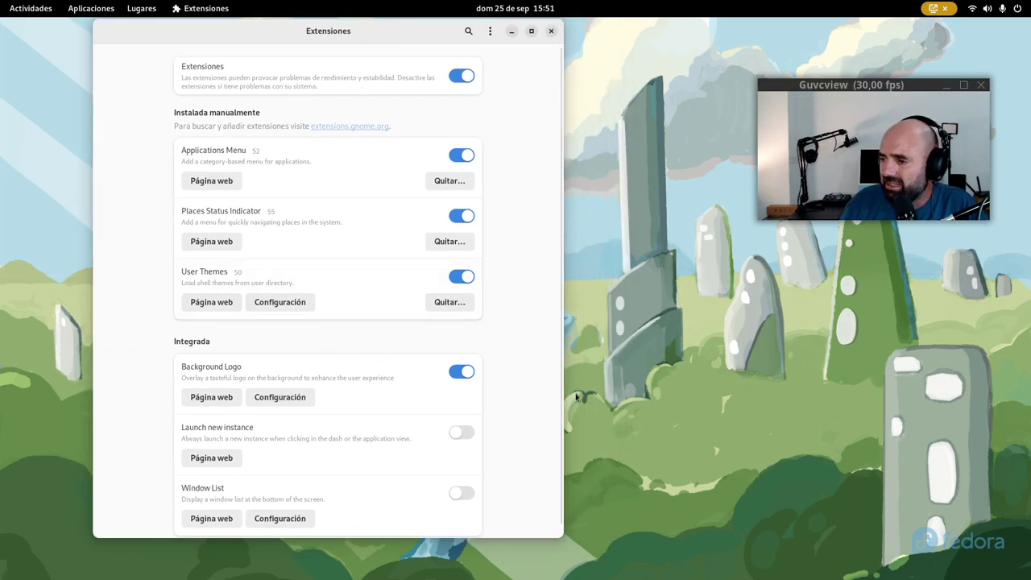
pyautogui.scroll(-1, 555, 432)
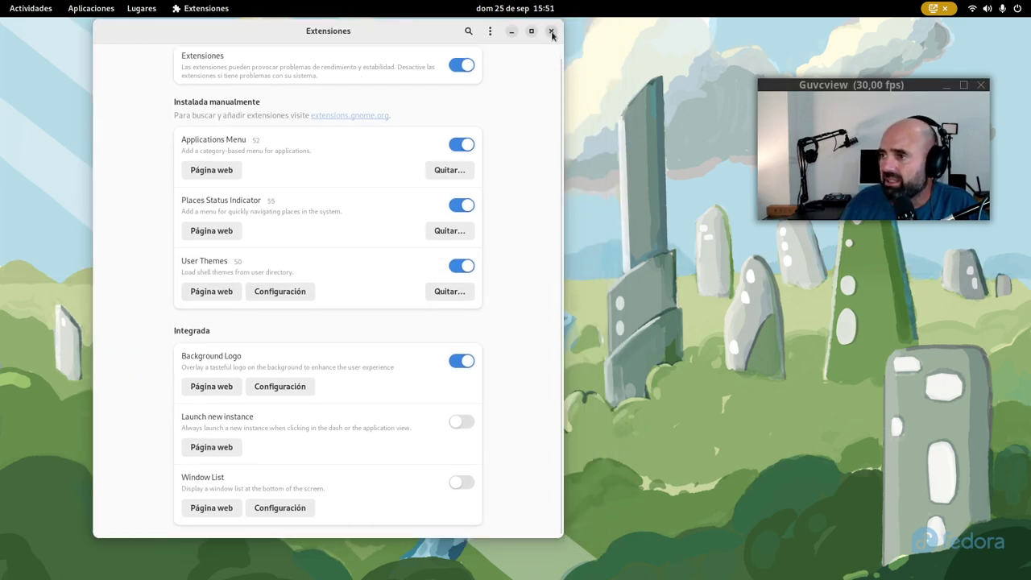
pyautogui.click(552, 32)
# Switch to Firefox and open the bookmarked Extensiones de GNOME Shell site in a new tab.
pyautogui.press('super')
pyautogui.click(266, 322)
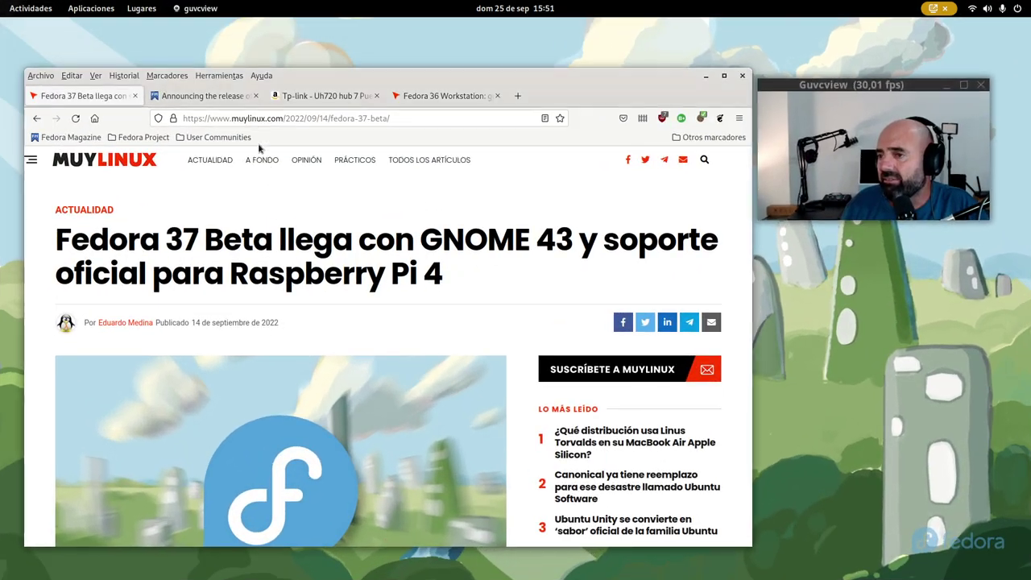
pyautogui.hotkey('ctrl', 't')
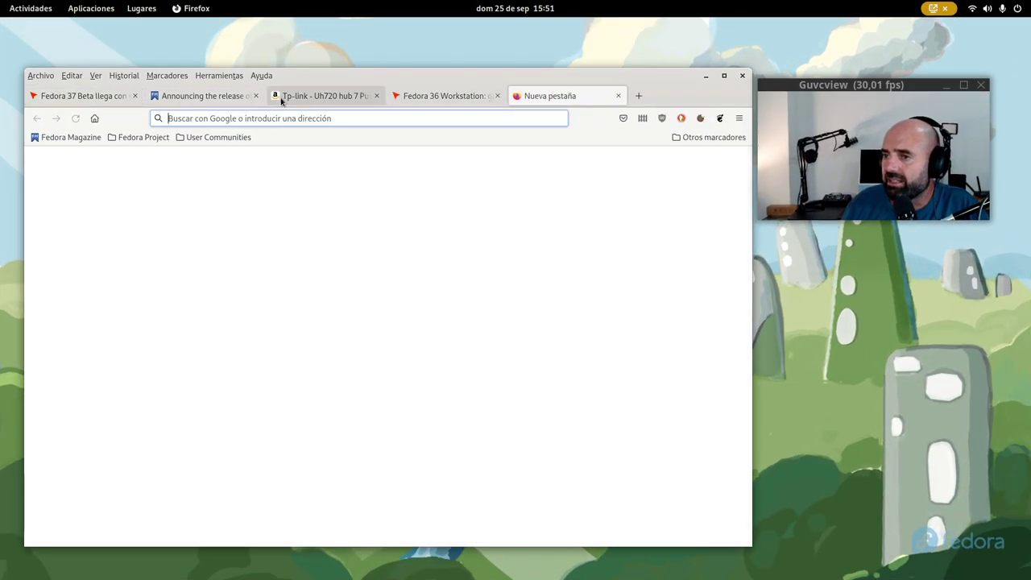
pyautogui.click(169, 75)
pyautogui.moveTo(198, 137)
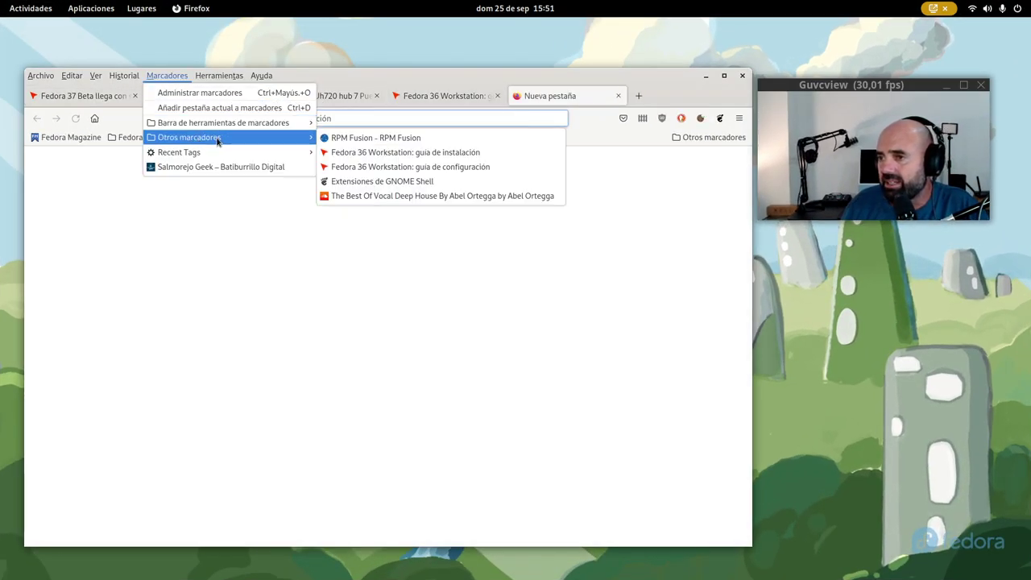
pyautogui.click(361, 187)
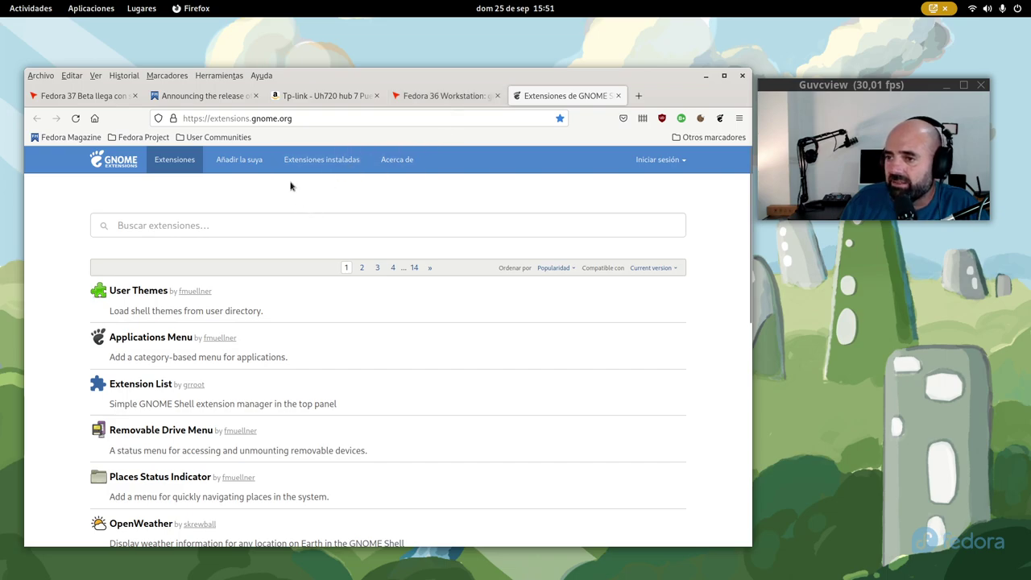
# Examine the site's Extensiones instaladas list with its on/off, upgrade and removal controls, and minimise Firefox.
pyautogui.click(321, 161)
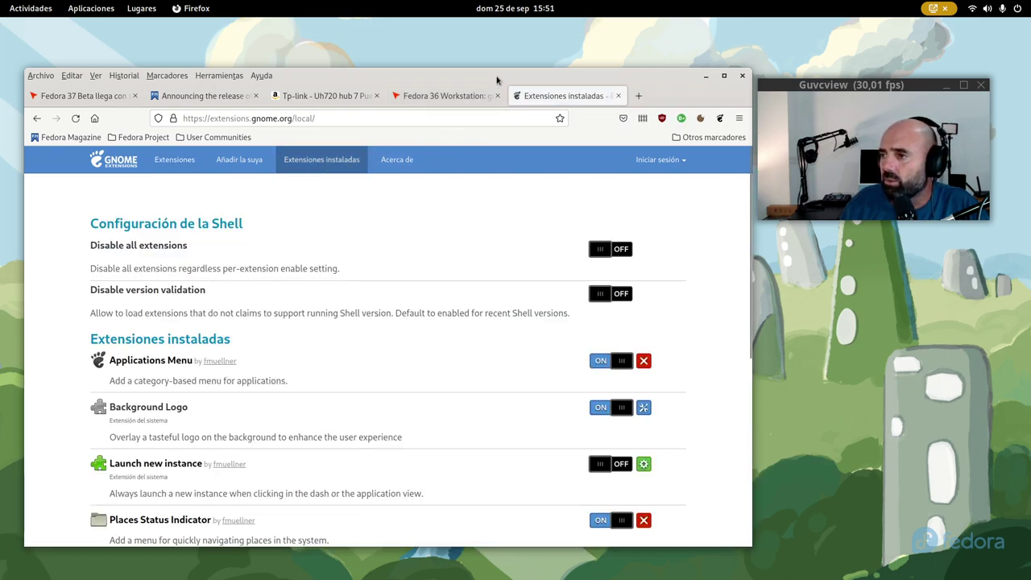
pyautogui.moveTo(491, 96); pyautogui.dragTo(467, 56)
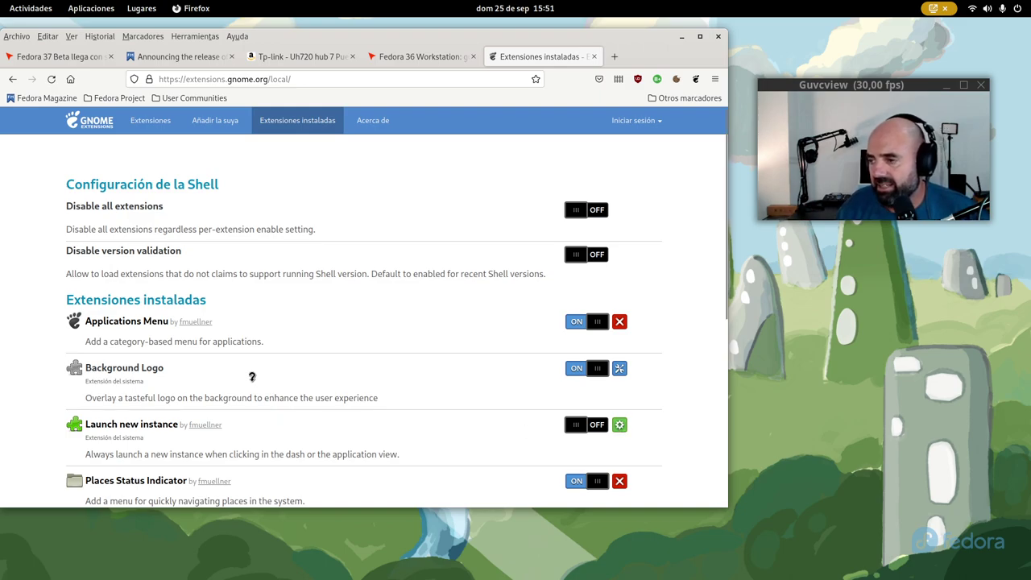
pyautogui.moveTo(252, 376)
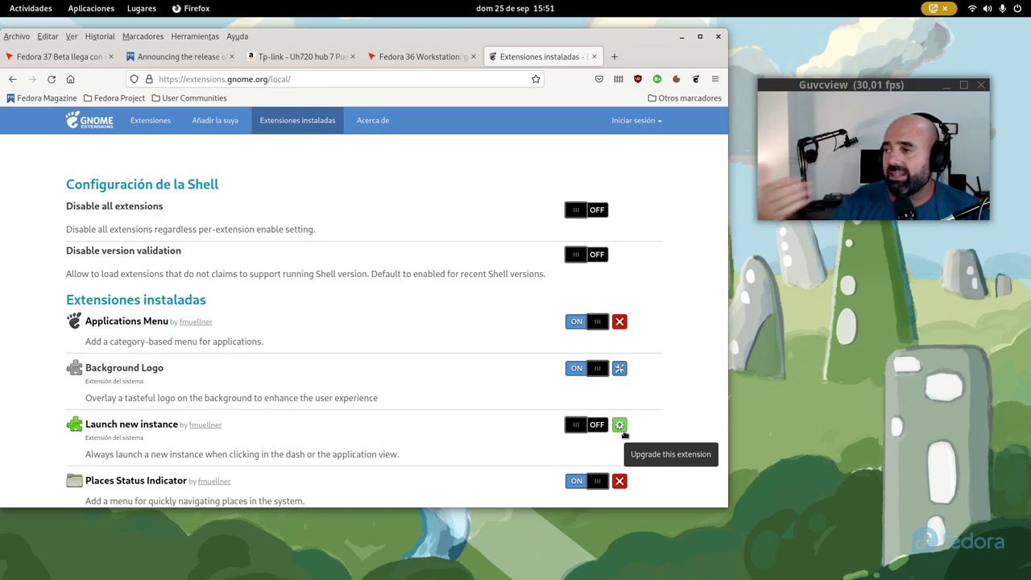
pyautogui.scroll(-5, 325, 483)
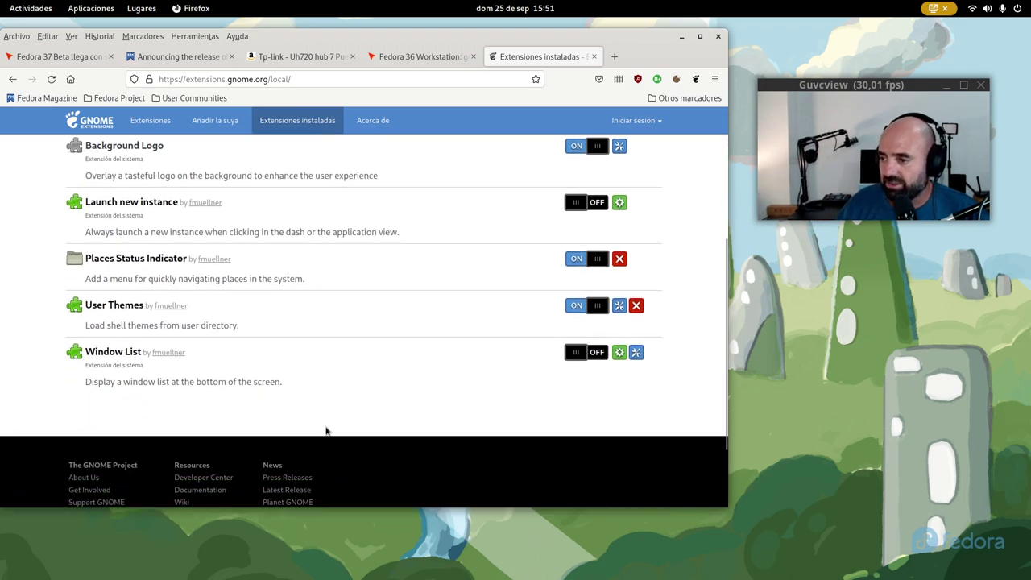
pyautogui.scroll(3, 108, 358)
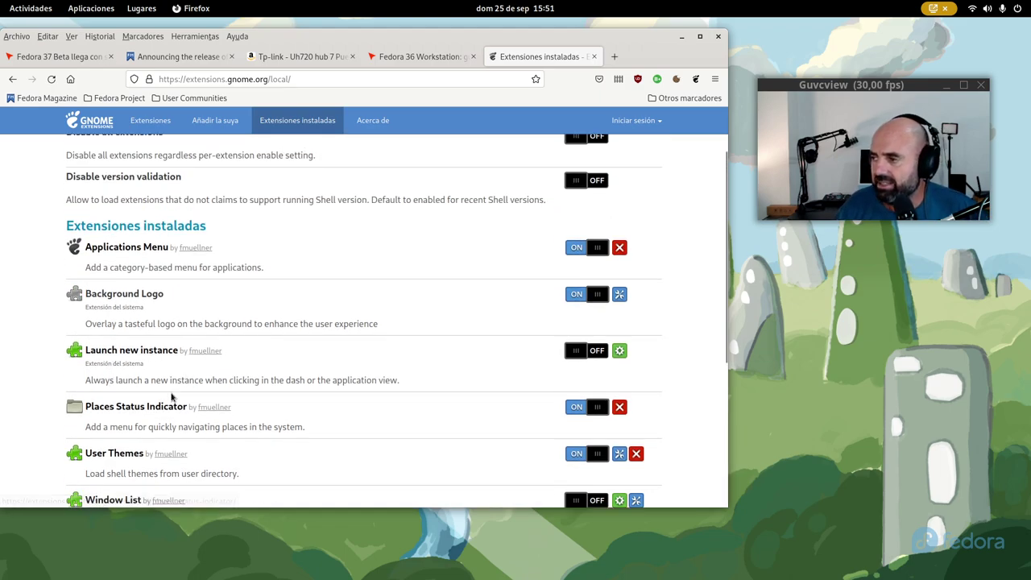
pyautogui.scroll(2, 179, 392)
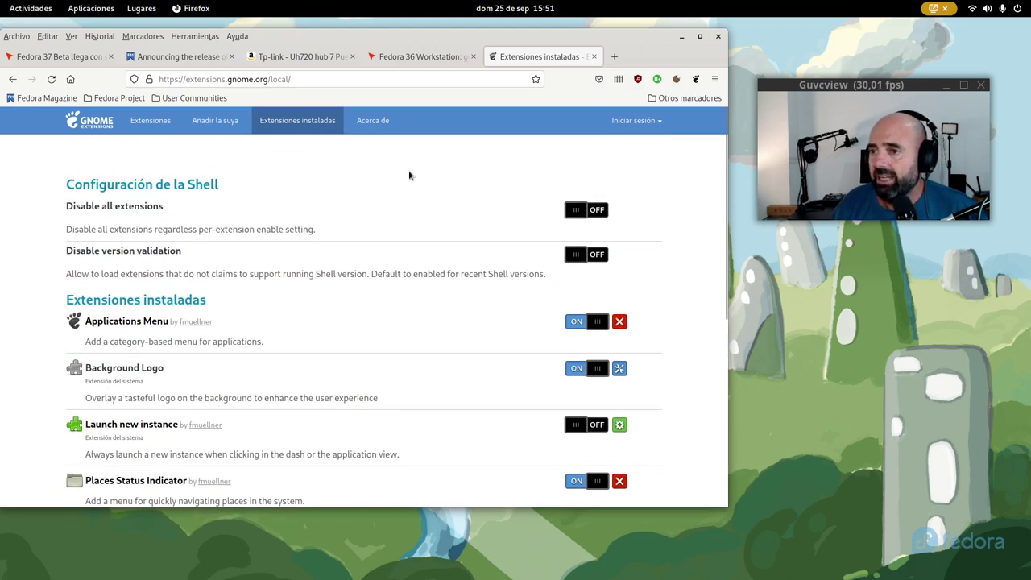
pyautogui.click(681, 37)
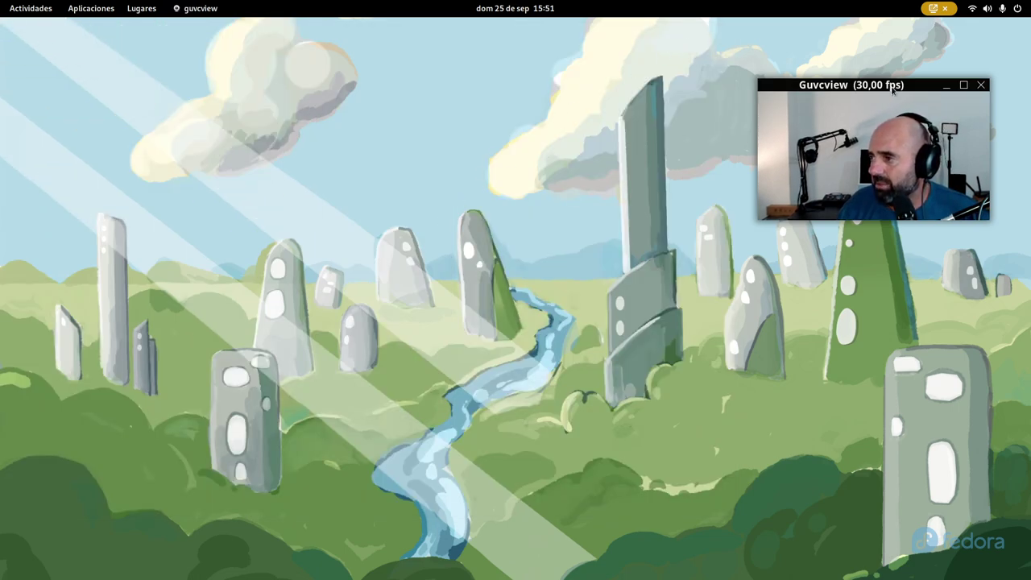
# Open the background settings from the desktop, apply the green abstract wallpaper, and minimise Configuración to show it.
pyautogui.rightClick(444, 104)
pyautogui.click(480, 113)
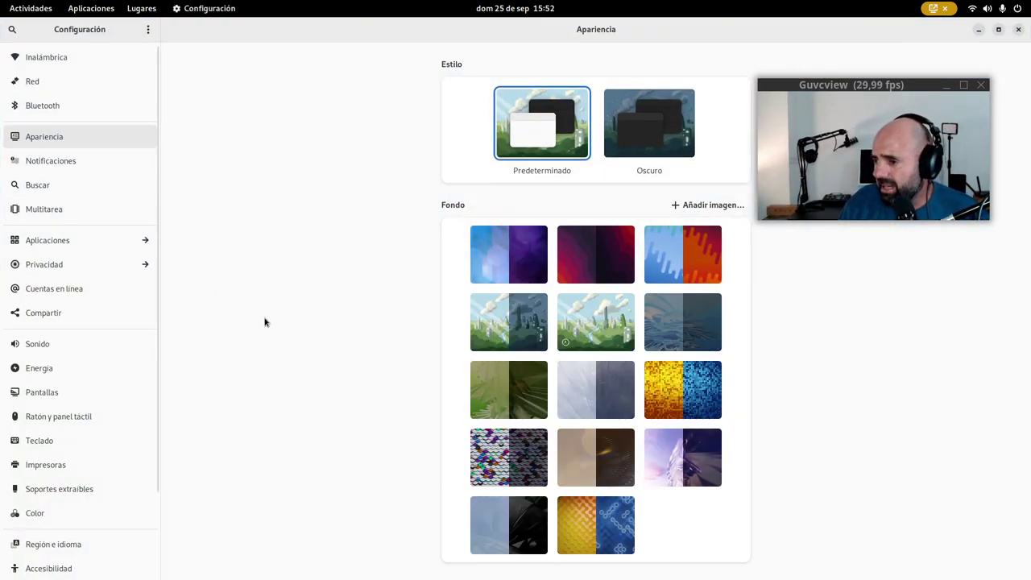
pyautogui.click(505, 382)
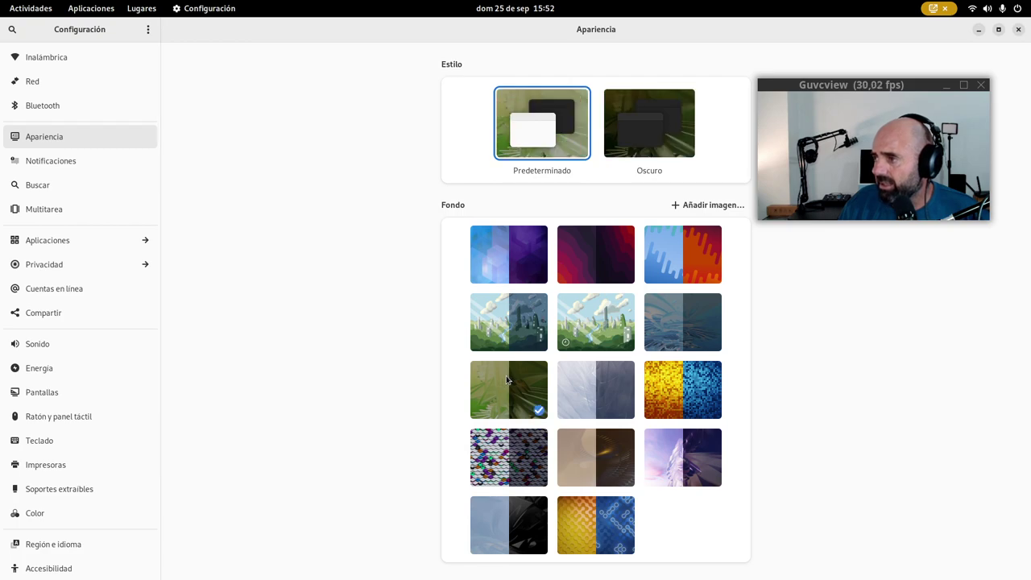
pyautogui.click(977, 29)
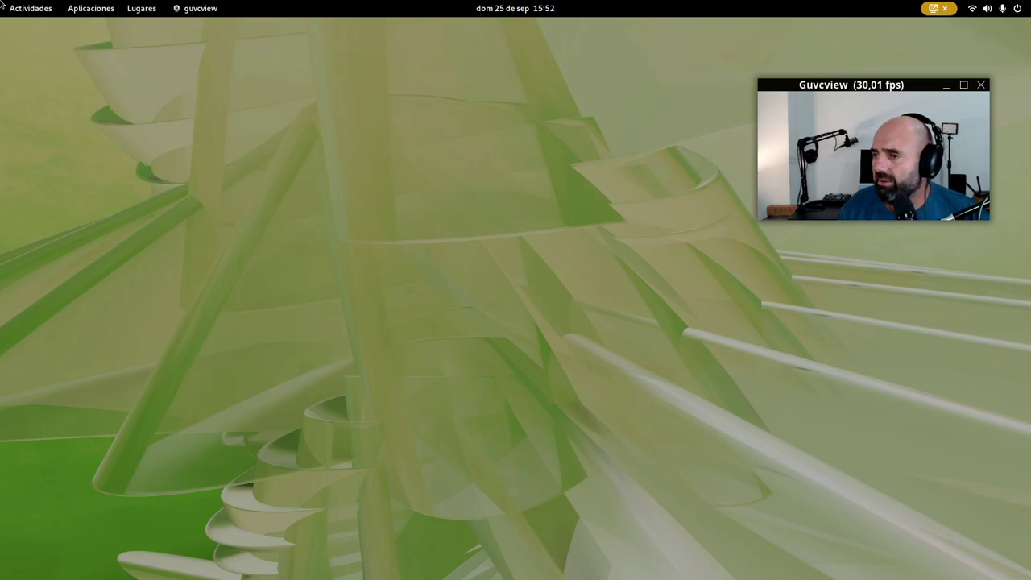
# Bring Configuración back from the activities overview, unmaximise it, and resize it to leave the wallpaper and Guvcview visible.
pyautogui.moveTo(1, 1)
pyautogui.click(902, 451)
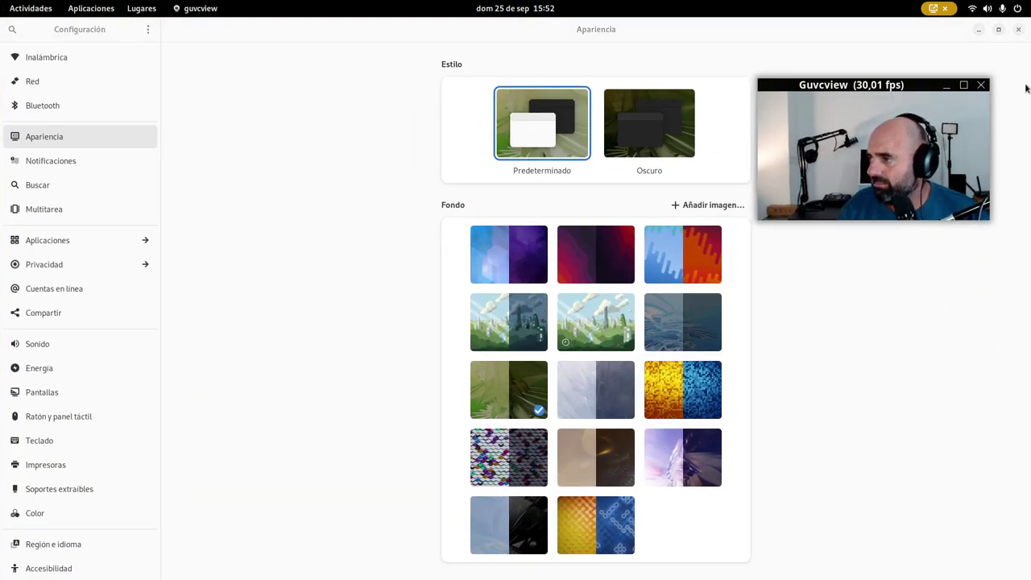
pyautogui.click(999, 31)
pyautogui.moveTo(531, 366); pyautogui.dragTo(654, 463)
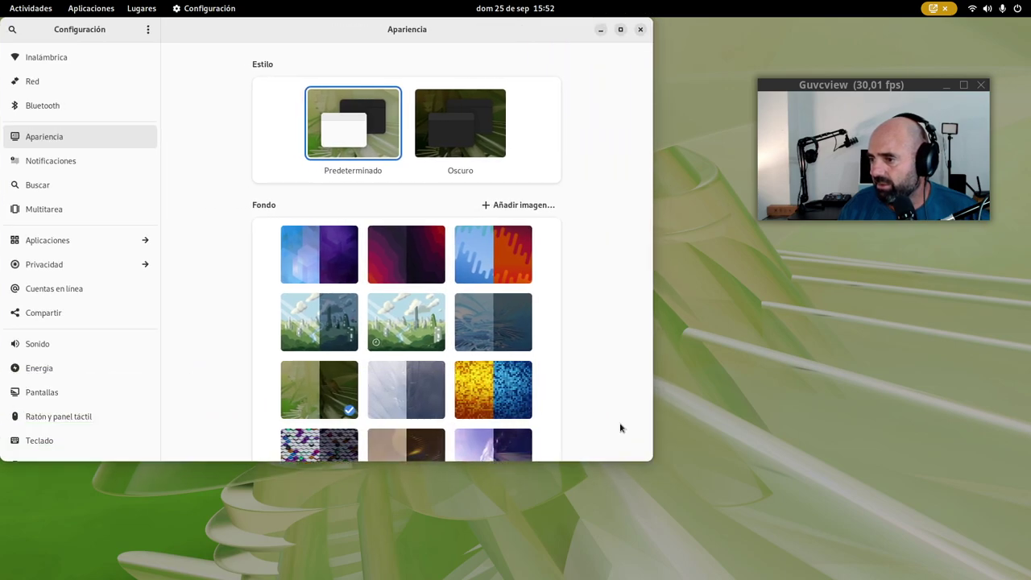
# Try the dark blue and pale blue abstract wallpapers with the window moved towards the centre, and reselect the green abstract one.
pyautogui.click(507, 337)
pyautogui.moveTo(390, 30); pyautogui.dragTo(450, 101)
pyautogui.scroll(-3, 454, 394)
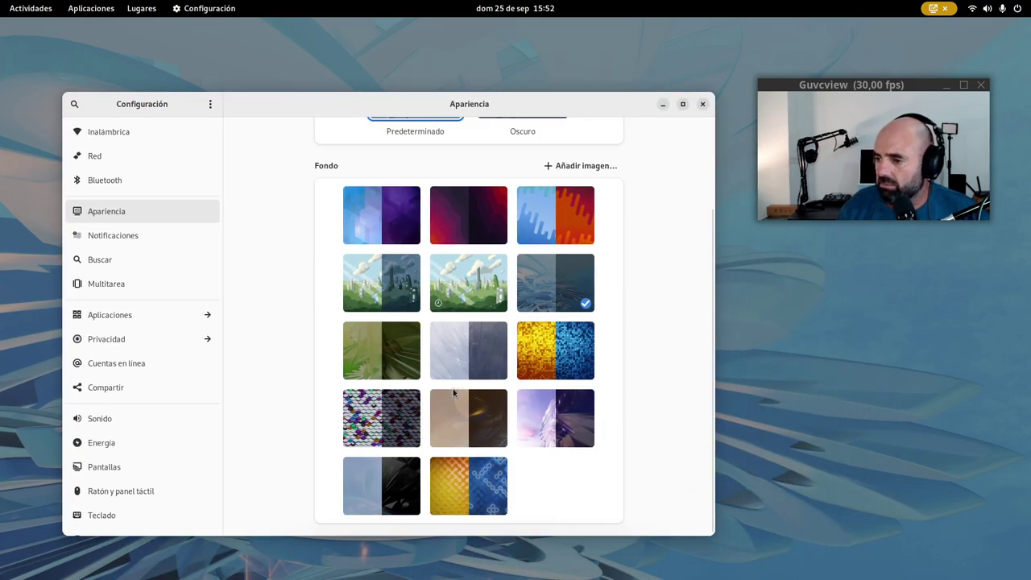
pyautogui.click(351, 484)
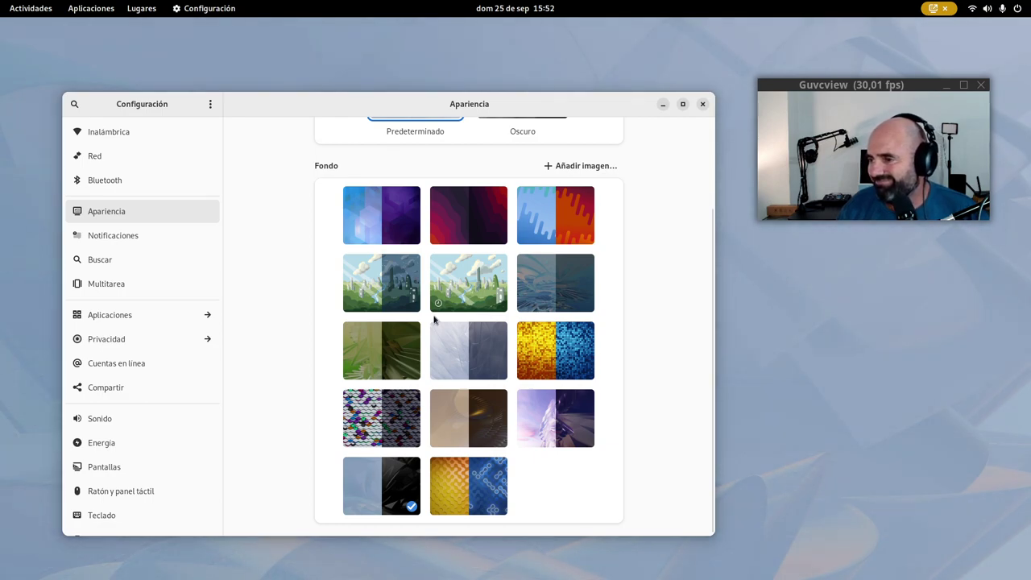
pyautogui.click(383, 344)
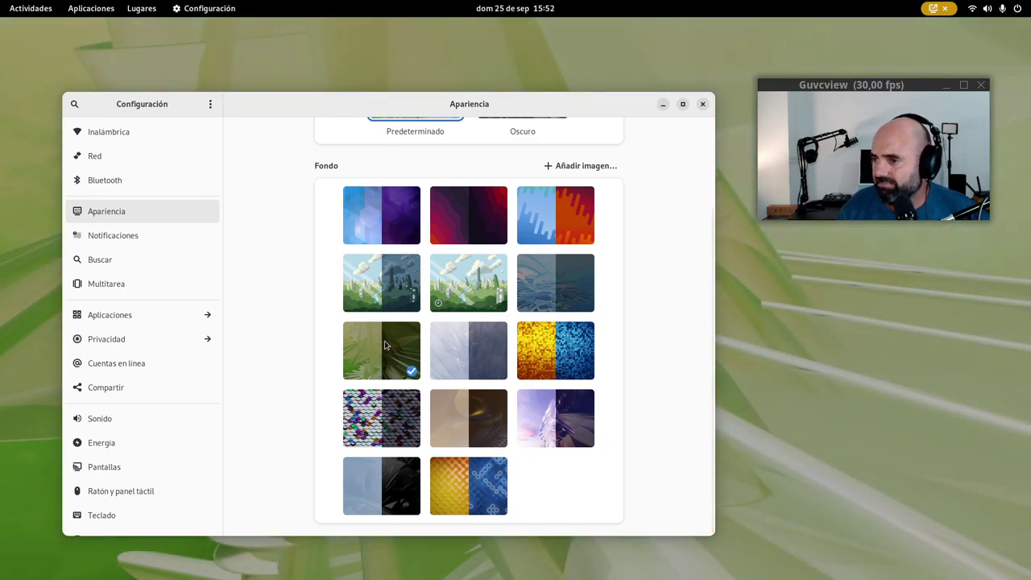
# Move the Configuración window up slightly and minimise it to reveal the green wallpaper.
pyautogui.moveTo(521, 111)
pyautogui.mouseDown()
pyautogui.moveTo(686, 313)
pyautogui.moveTo(559, 108)
pyautogui.moveTo(524, 105)
pyautogui.mouseUp()
pyautogui.scroll(3, 434, 366)
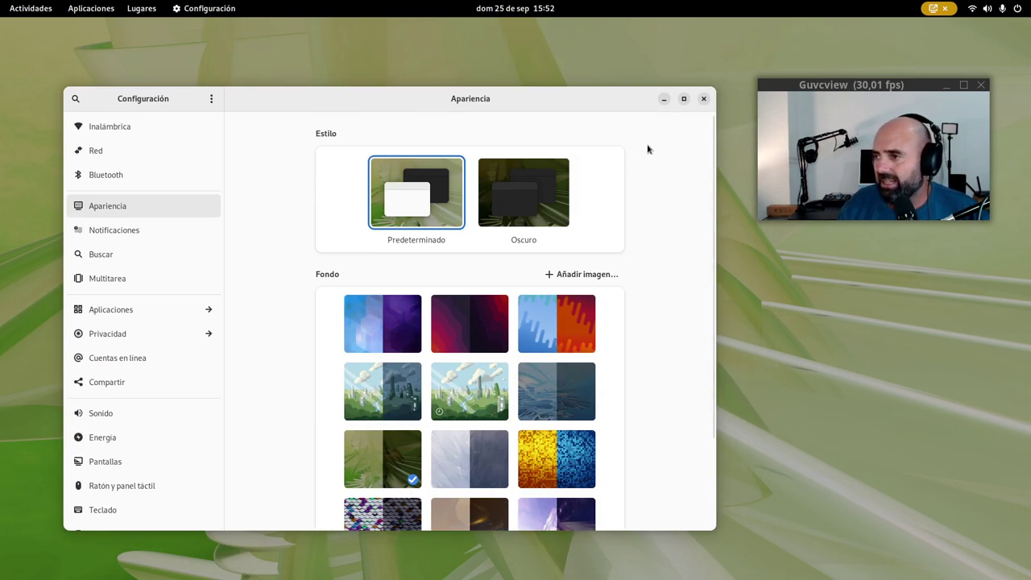
pyautogui.click(663, 99)
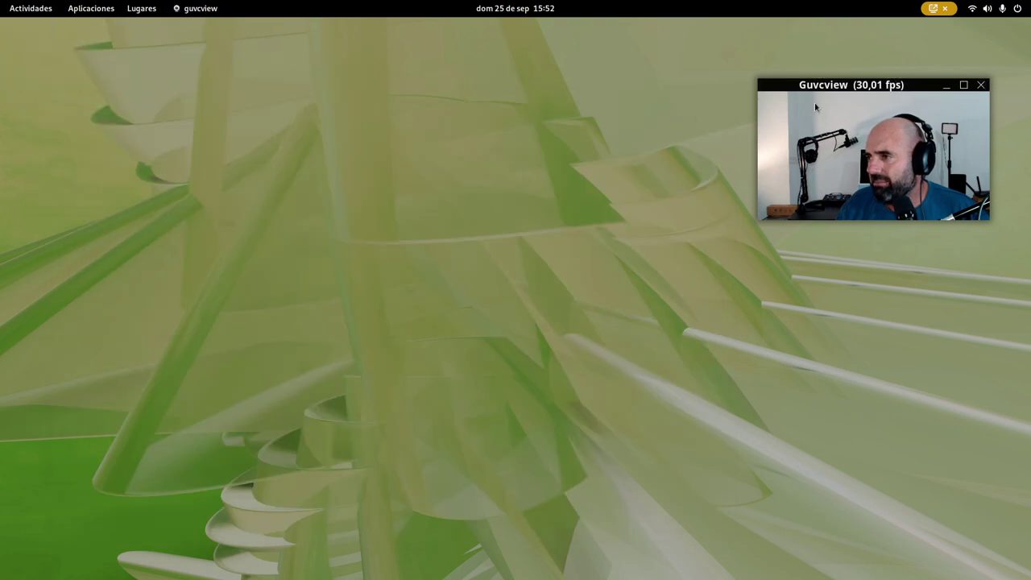
# Browse all installed applications from the activities overview, including the Utilidades folder and the second page of the grid.
pyautogui.moveTo(0, 0)
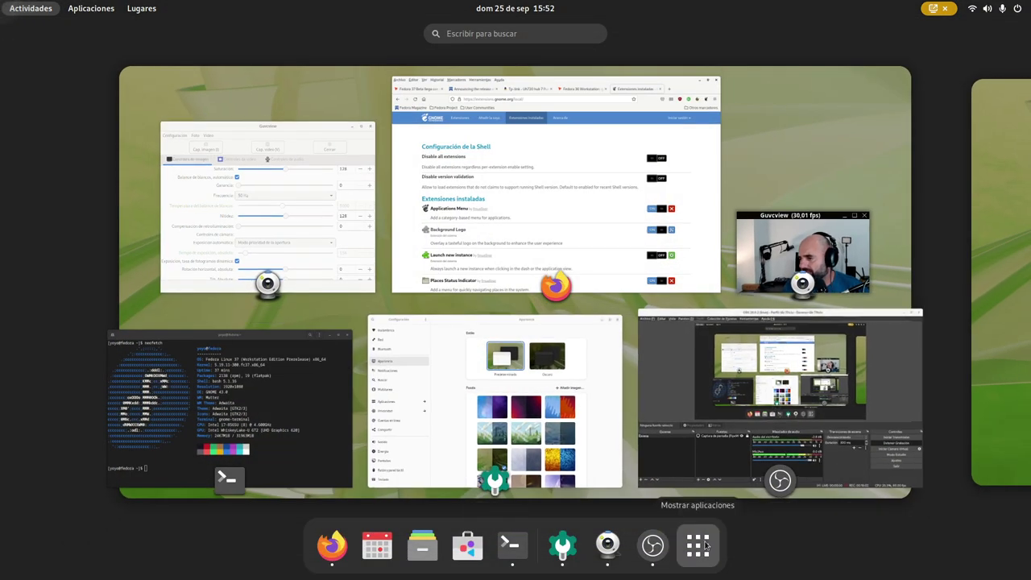
pyautogui.click(697, 546)
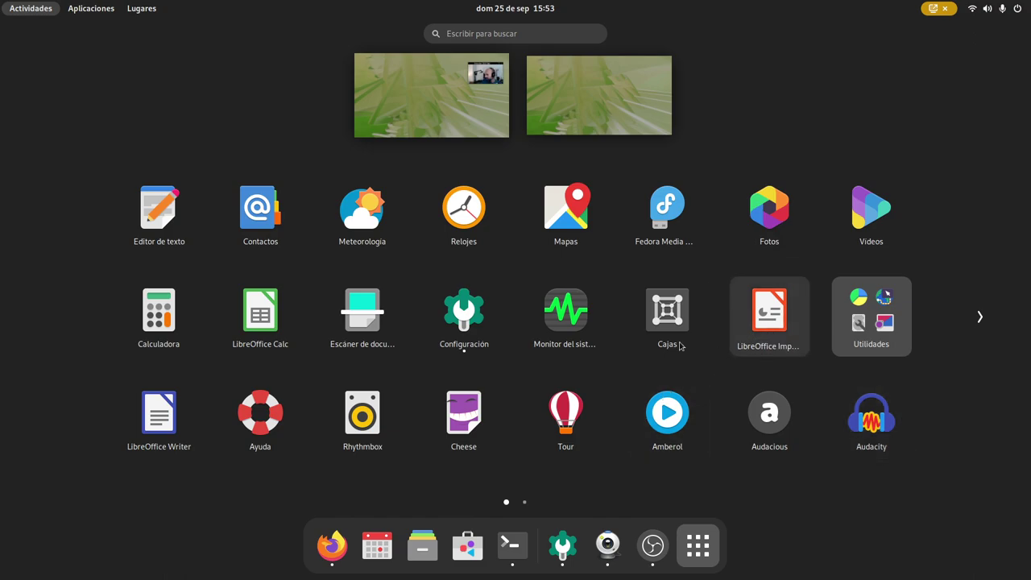
pyautogui.click(847, 316)
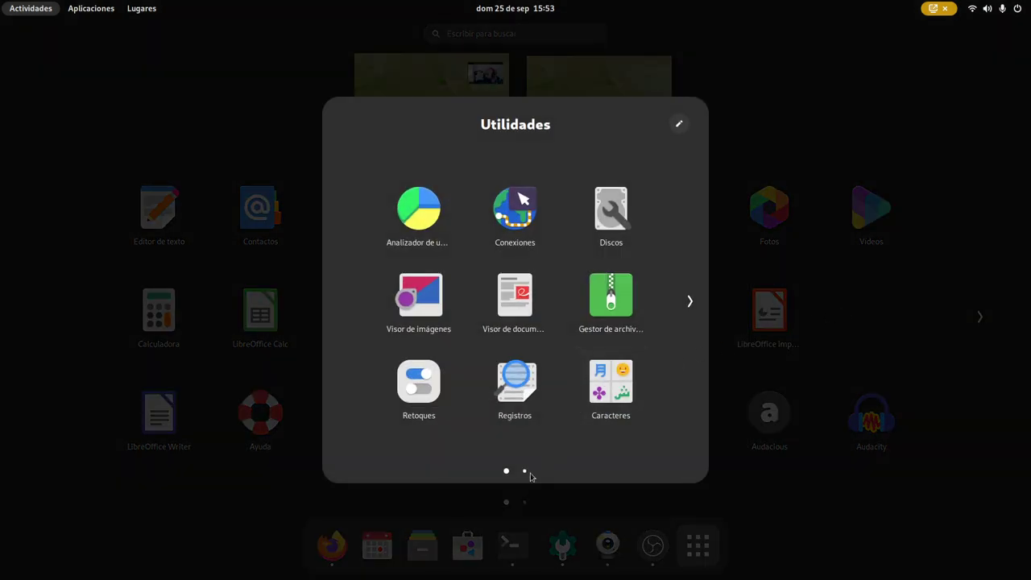
pyautogui.click(340, 299)
pyautogui.click(939, 347)
pyautogui.scroll(-1, 538, 397)
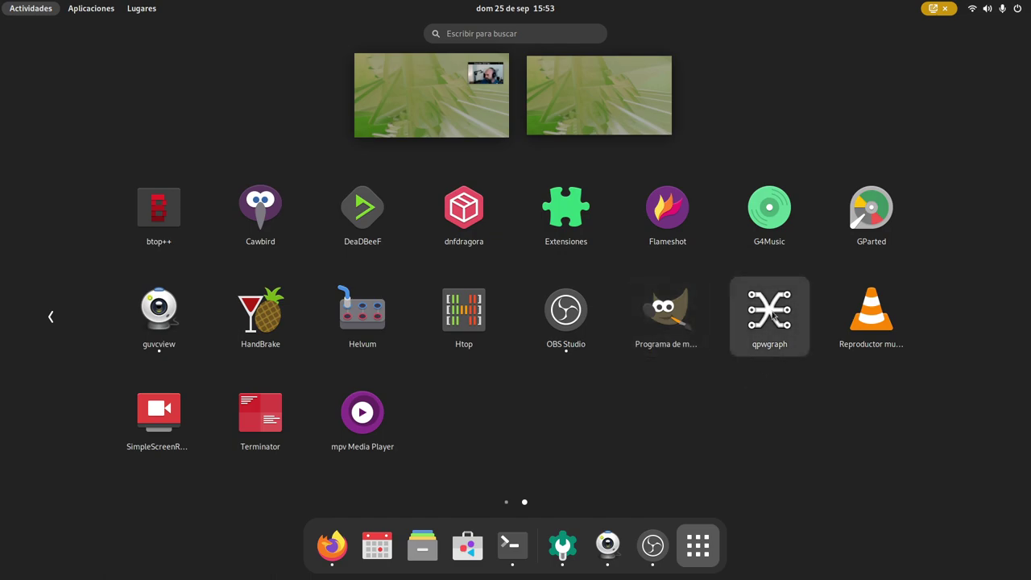
# Launch qpwgraph, maximise it, and spread out the overlapping obs, OBS, Focusrite Scarlett monitor and Built-in Audio nodes.
pyautogui.click(425, 269)
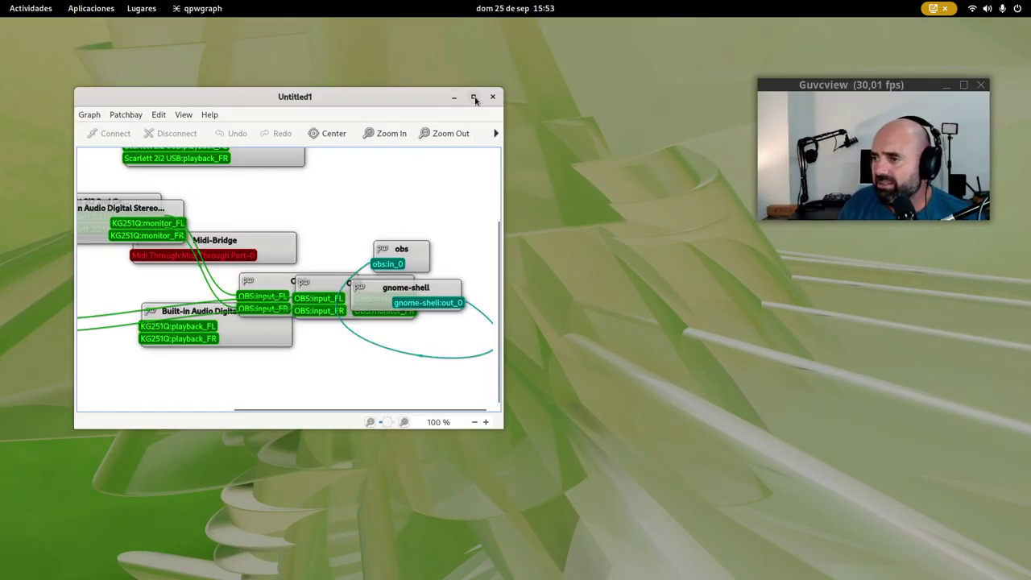
pyautogui.press('super+Up')
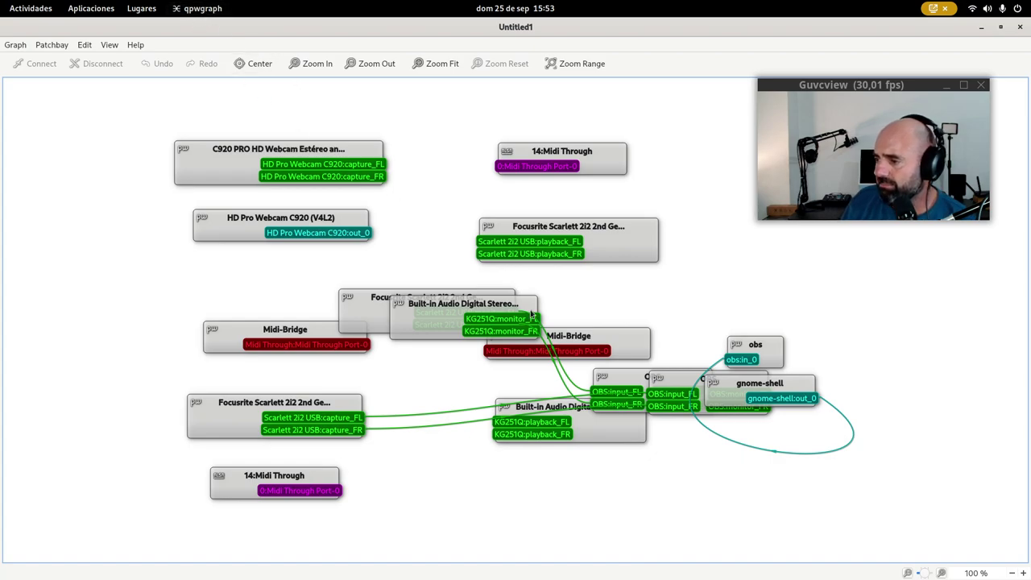
pyautogui.moveTo(769, 351); pyautogui.dragTo(915, 378)
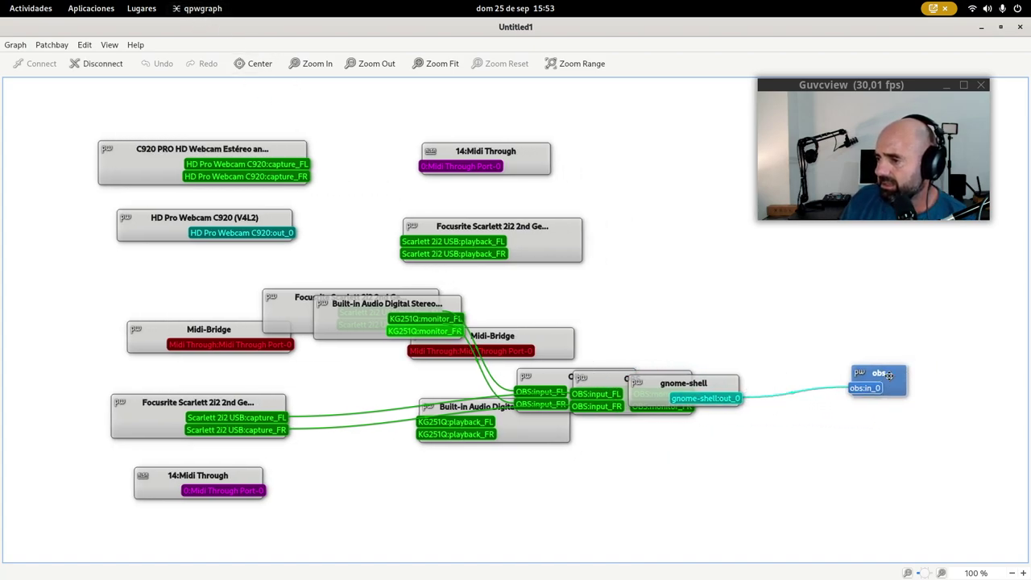
pyautogui.moveTo(344, 306); pyautogui.dragTo(411, 499)
pyautogui.moveTo(607, 351); pyautogui.dragTo(630, 226)
pyautogui.moveTo(338, 282); pyautogui.dragTo(306, 463)
pyautogui.moveTo(594, 346); pyautogui.dragTo(707, 440)
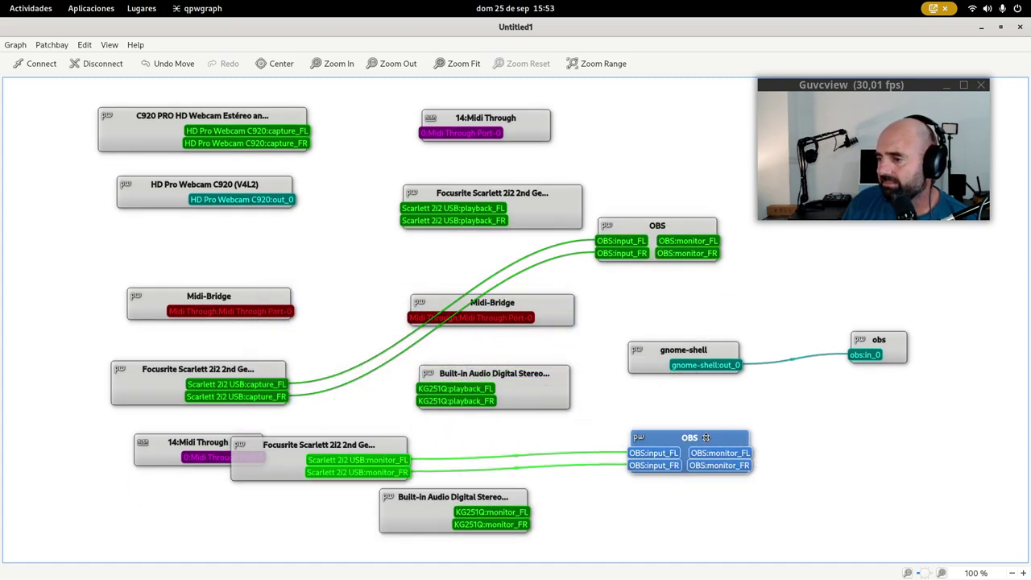
# Check the version information in qpwgraph's About dialog, moving it over the desktop, and close the dialog.
pyautogui.click(138, 46)
pyautogui.click(161, 79)
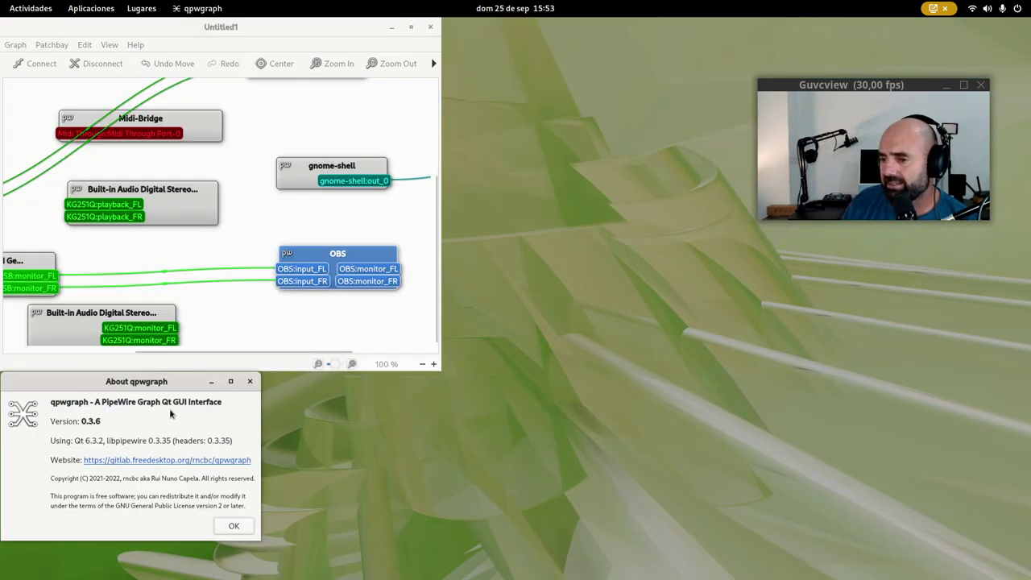
pyautogui.moveTo(187, 383); pyautogui.dragTo(416, 328)
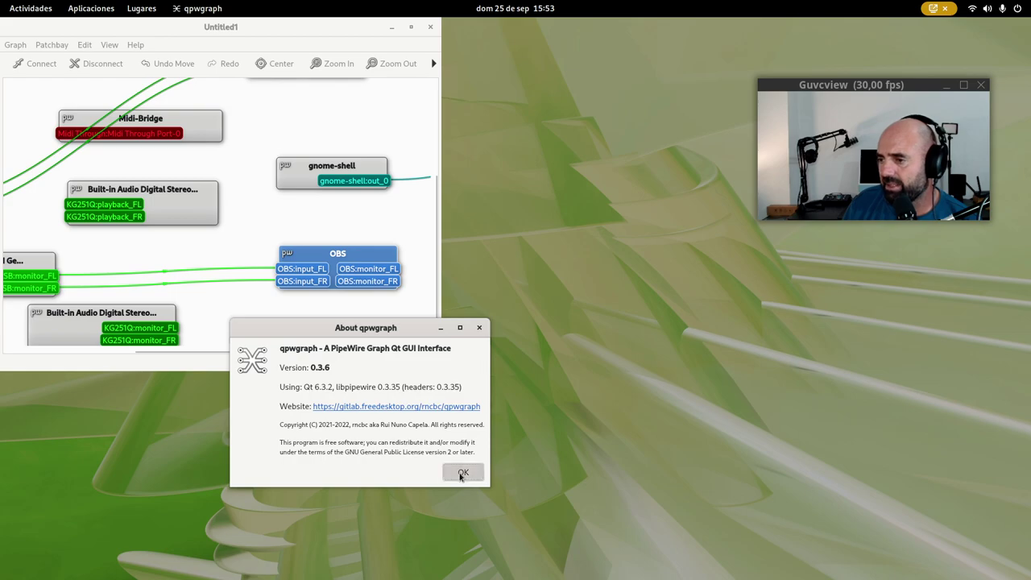
pyautogui.click(463, 472)
# Restore and maximise the graph window again, zoom it out to 80 %, and close qpwgraph.
pyautogui.click(410, 26)
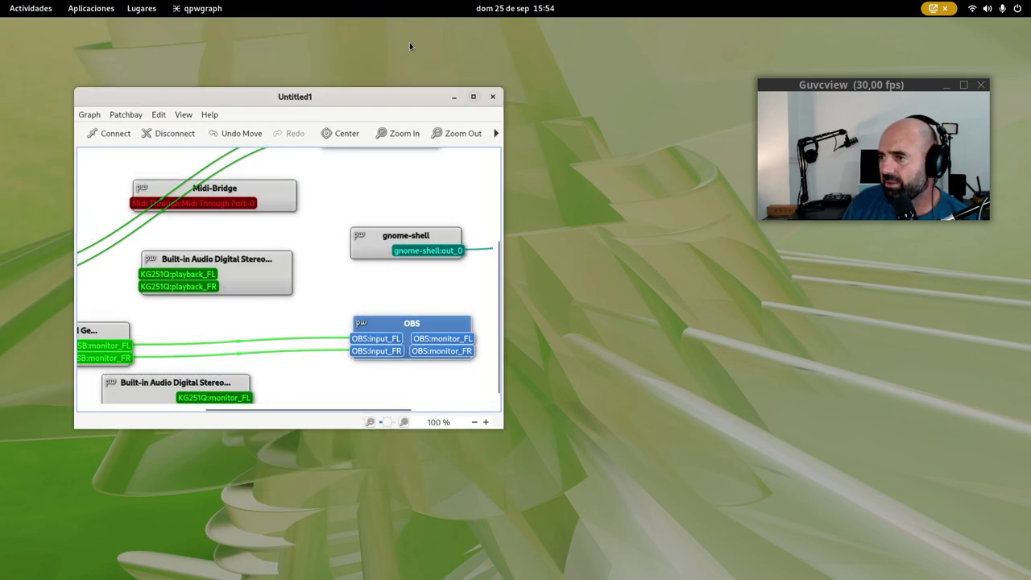
pyautogui.click(474, 97)
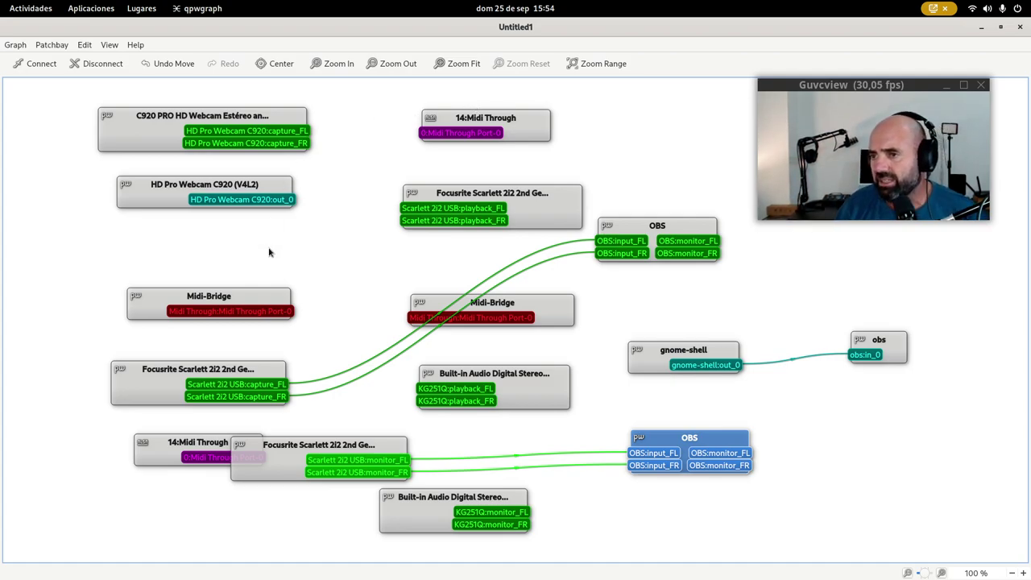
pyautogui.click(398, 64)
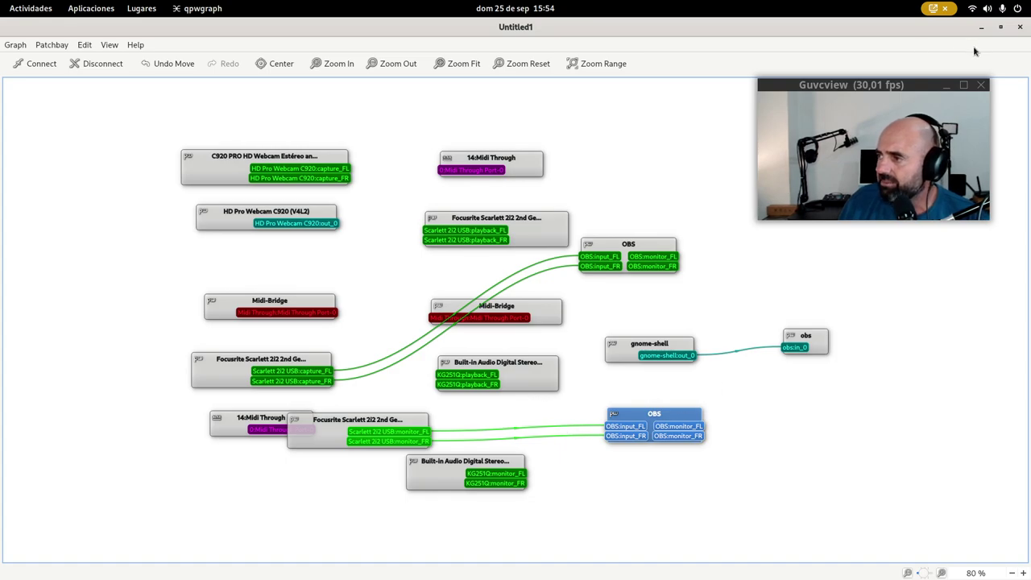
pyautogui.click(1019, 26)
# Bring up the terminal with the neofetch output, dismiss the background activity notification, and reposition the terminal window.
pyautogui.moveTo(2, 2)
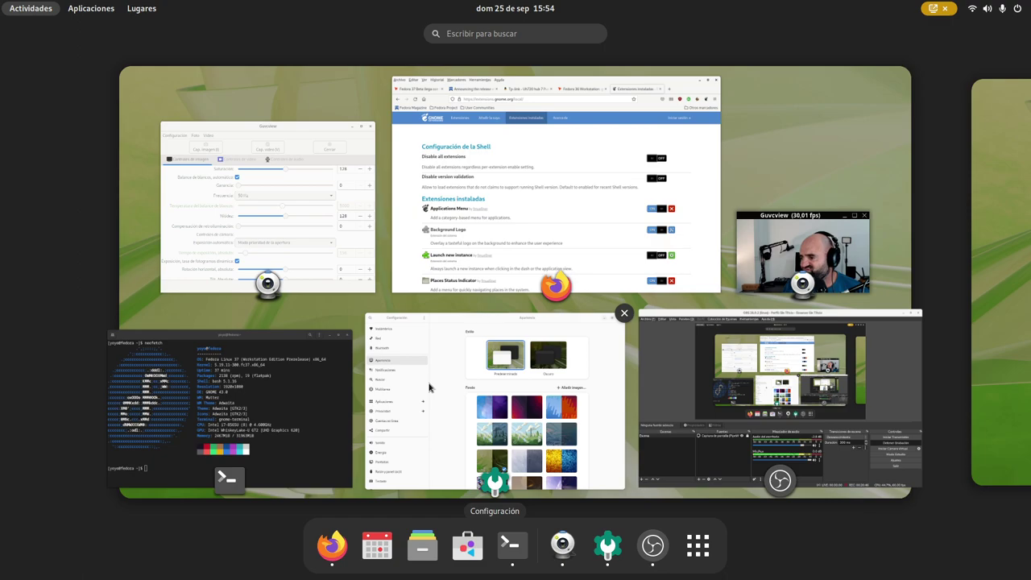
pyautogui.click(290, 401)
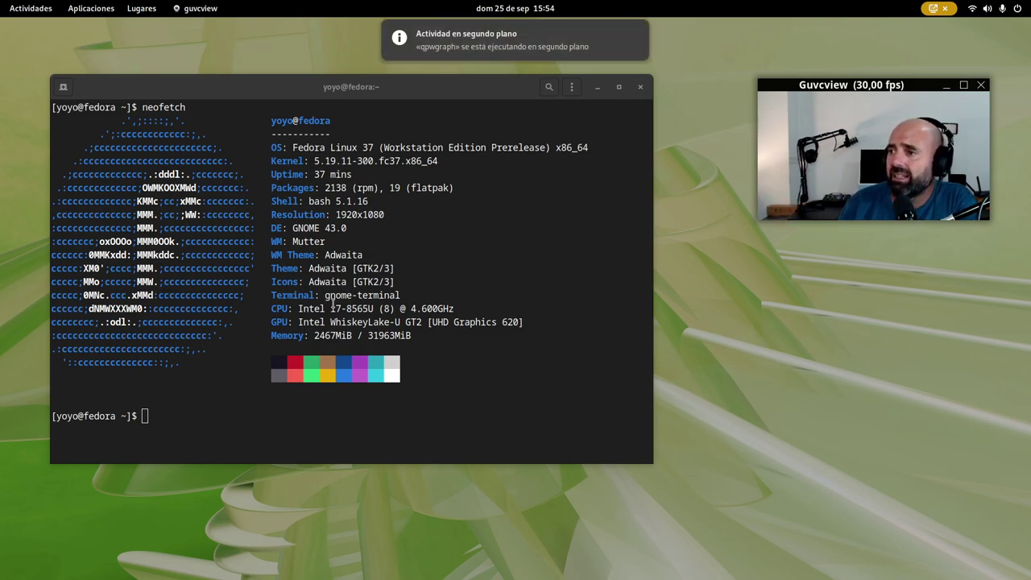
pyautogui.moveTo(425, 53)
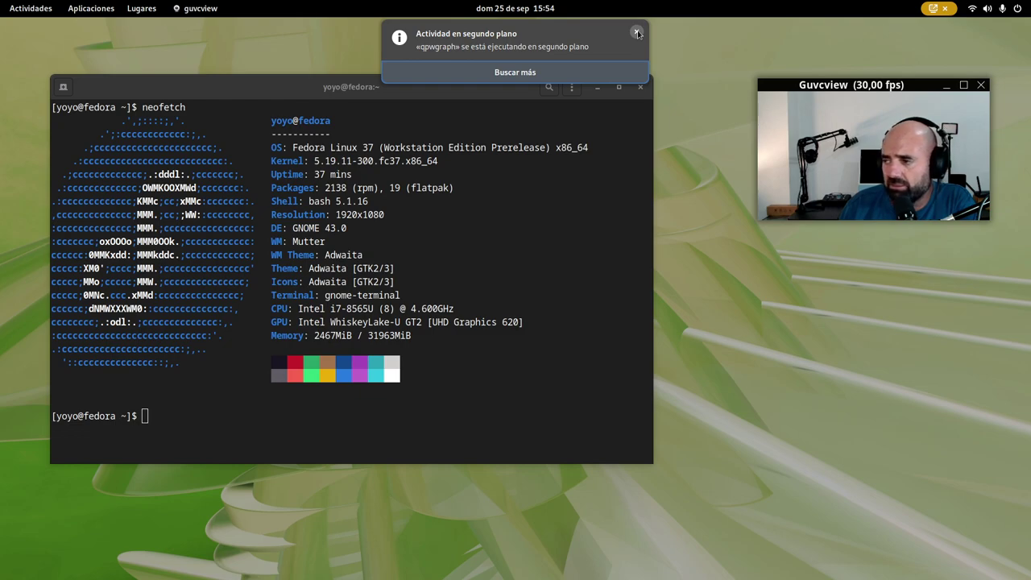
pyautogui.click(637, 33)
pyautogui.moveTo(435, 86); pyautogui.dragTo(449, 76)
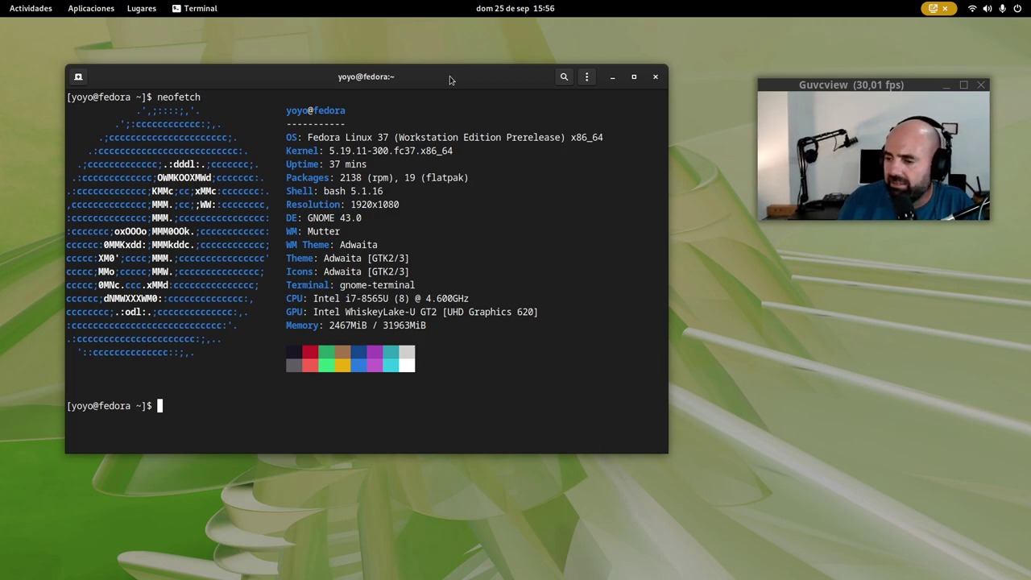
pyautogui.moveTo(388, 75); pyautogui.dragTo(413, 72)
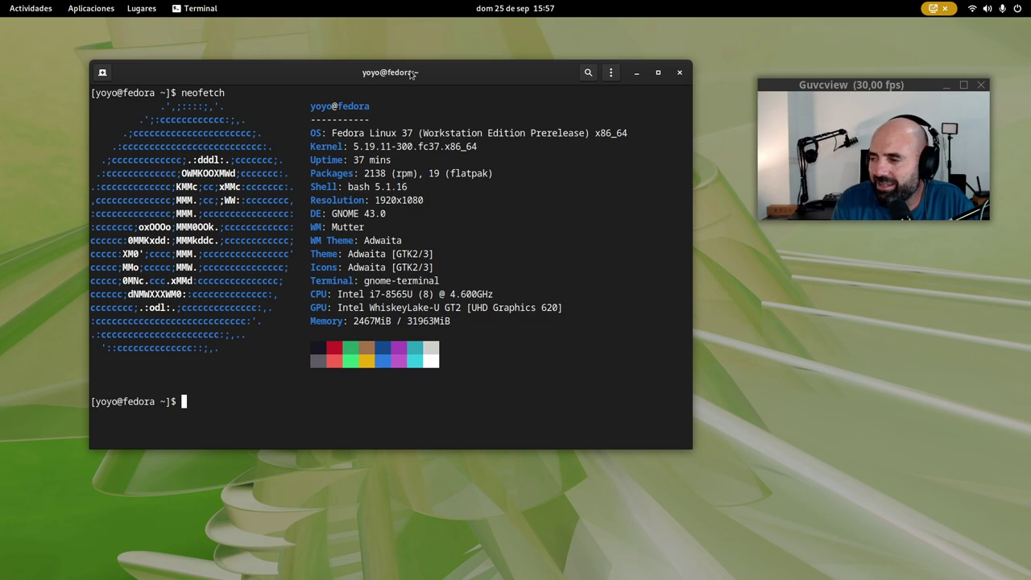
# Switch to Firefox and open the bookmarked Salmorejo Geek site in a new tab.
pyautogui.press('super')
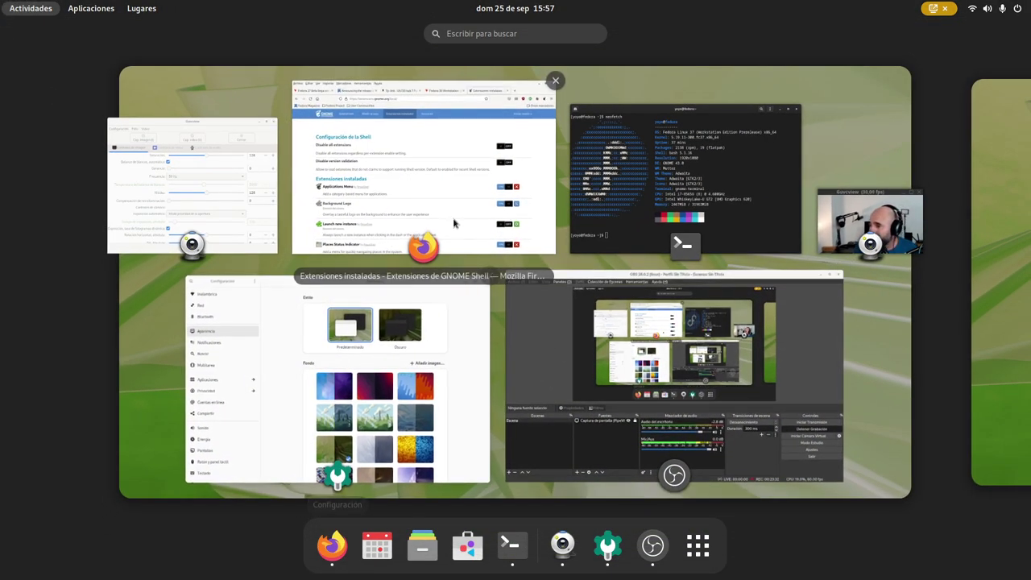
pyautogui.click(442, 196)
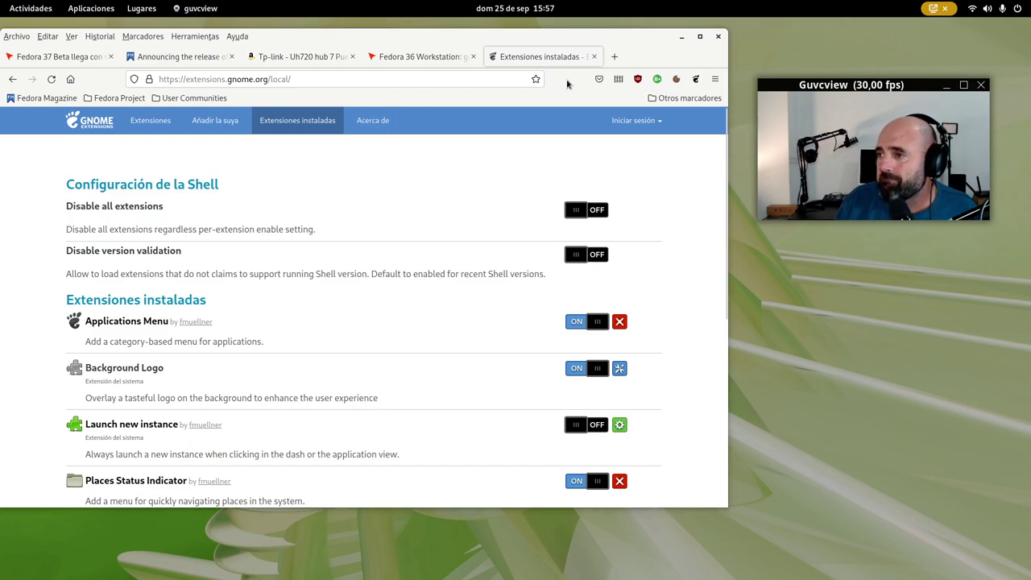
pyautogui.click(269, 41)
pyautogui.hotkey('ctrl', 't')
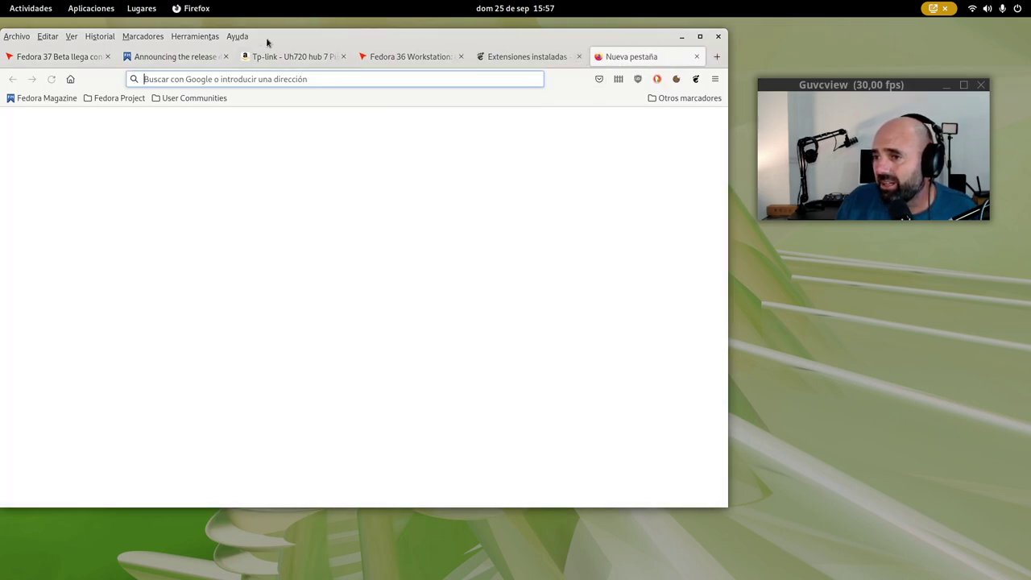
pyautogui.click(163, 36)
pyautogui.click(176, 126)
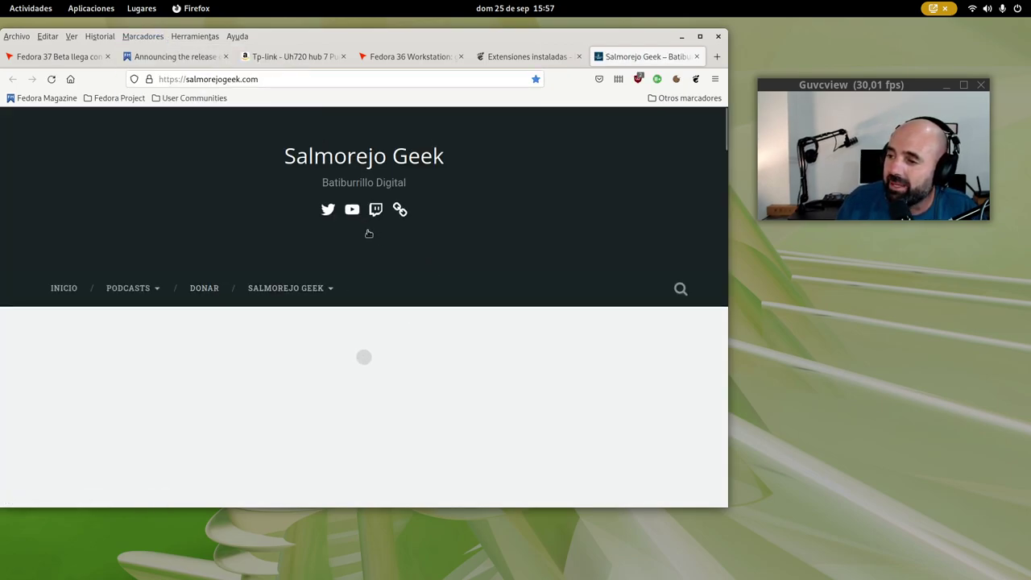
# Open the YouTube channel linked on the Salmorejo Geek site and enlarge the Firefox window slightly.
pyautogui.click(352, 210)
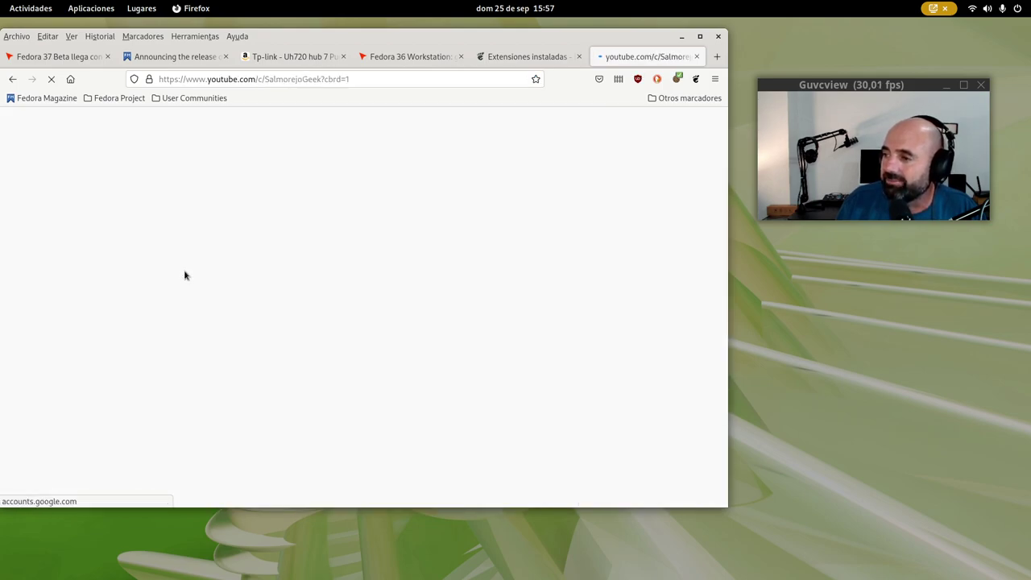
pyautogui.moveTo(730, 508); pyautogui.dragTo(742, 546)
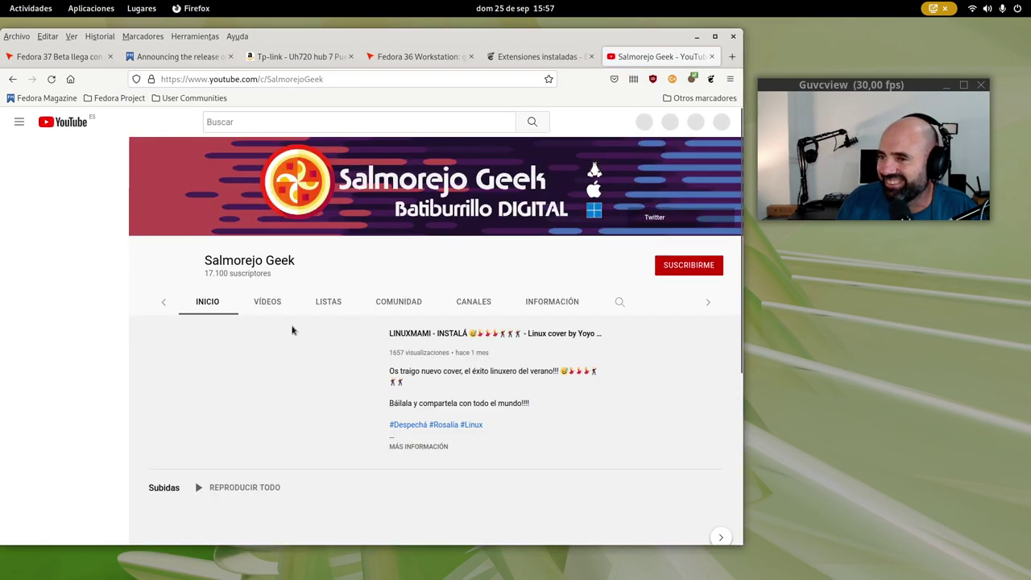
pyautogui.scroll(-3, 148, 315)
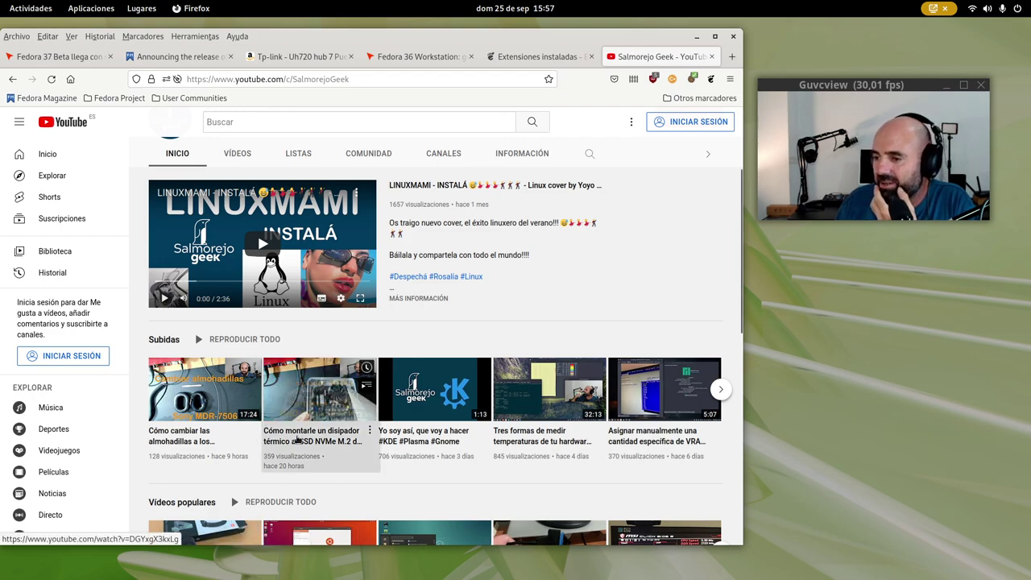
# Play the channel's video about fitting a heatsink to an NVMe SSD at 1080p60, jump to 7:22, and pause it.
pyautogui.click(314, 390)
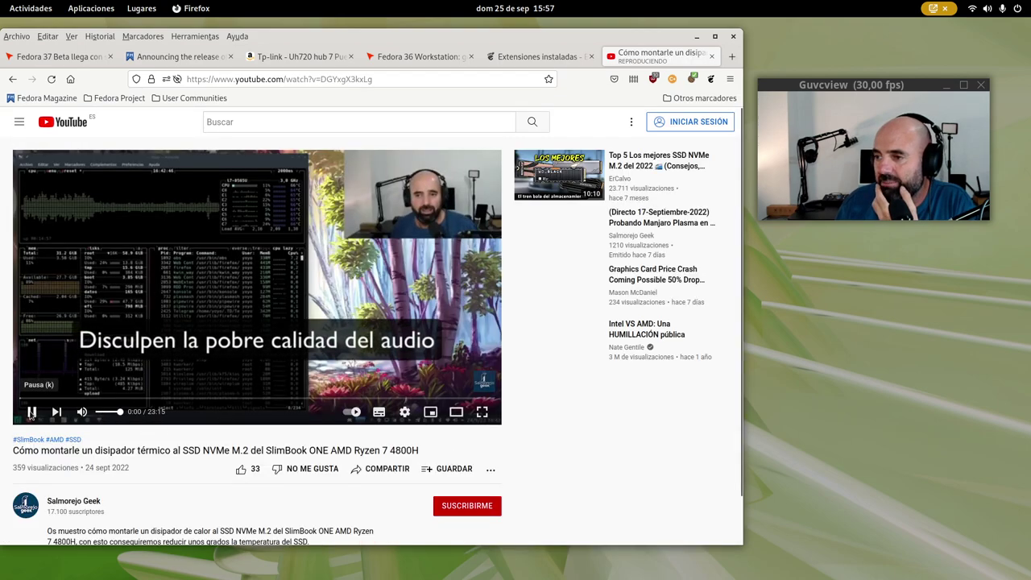
pyautogui.click(404, 411)
pyautogui.click(406, 377)
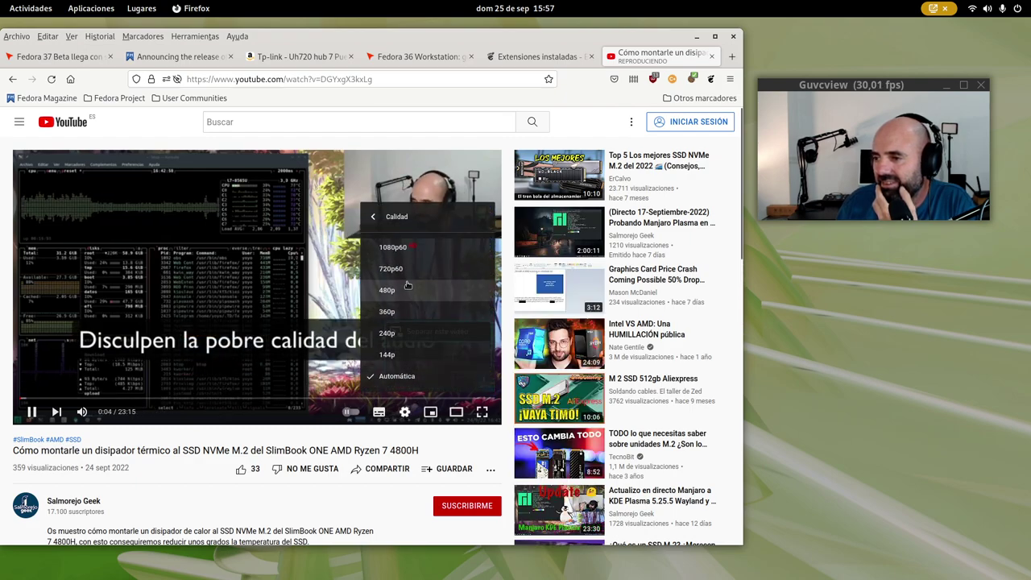
pyautogui.click(405, 256)
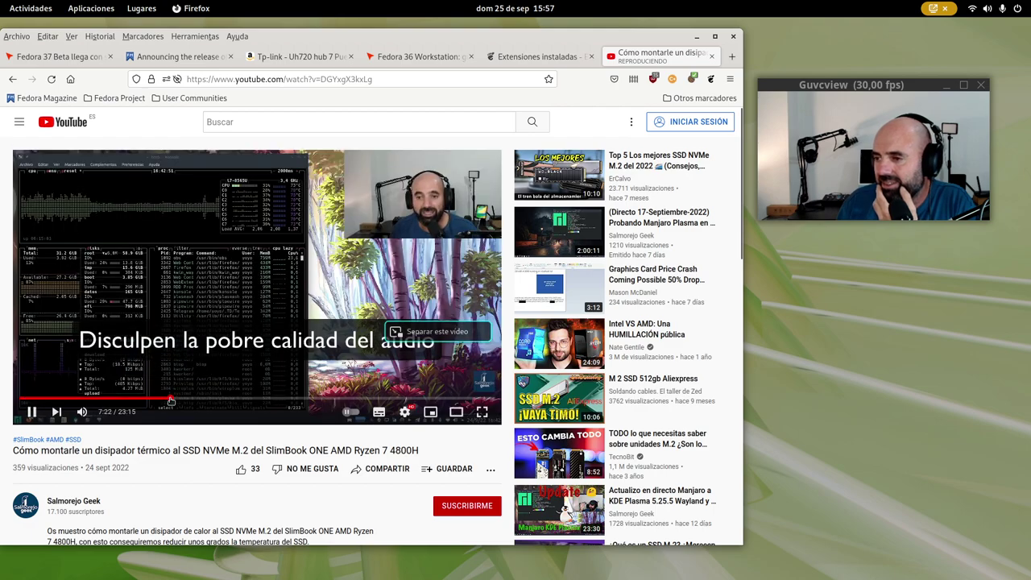
pyautogui.click(170, 401)
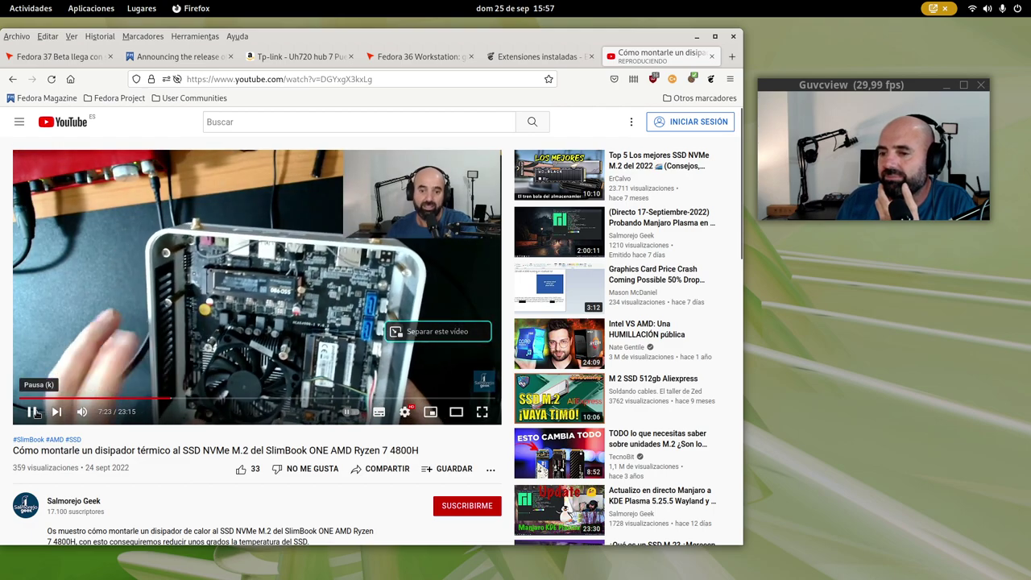
pyautogui.click(32, 411)
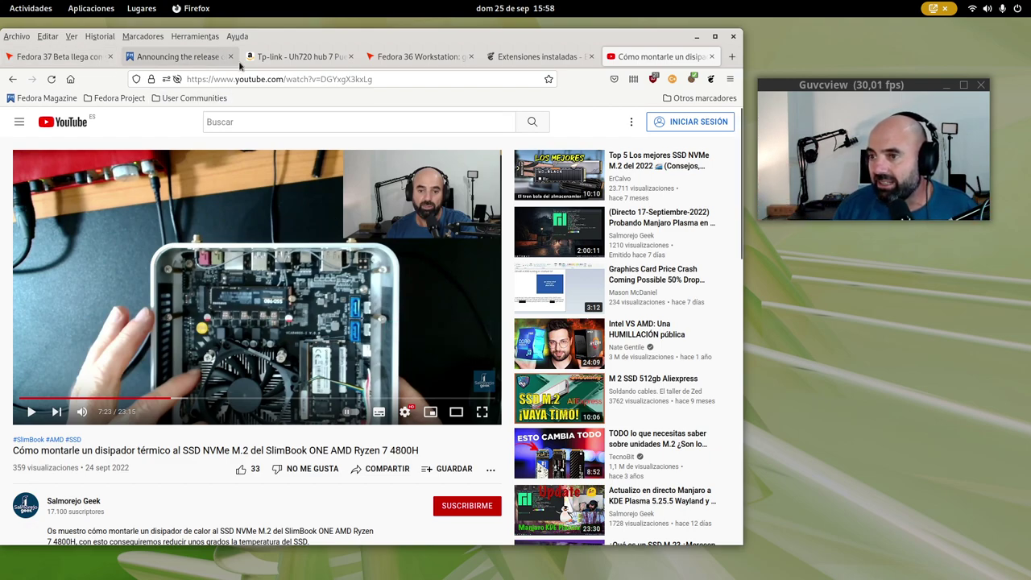
# Show the Tp-link Uh720 USB hub page, return to the heatsink video, and switch to OBS.
pyautogui.click(291, 61)
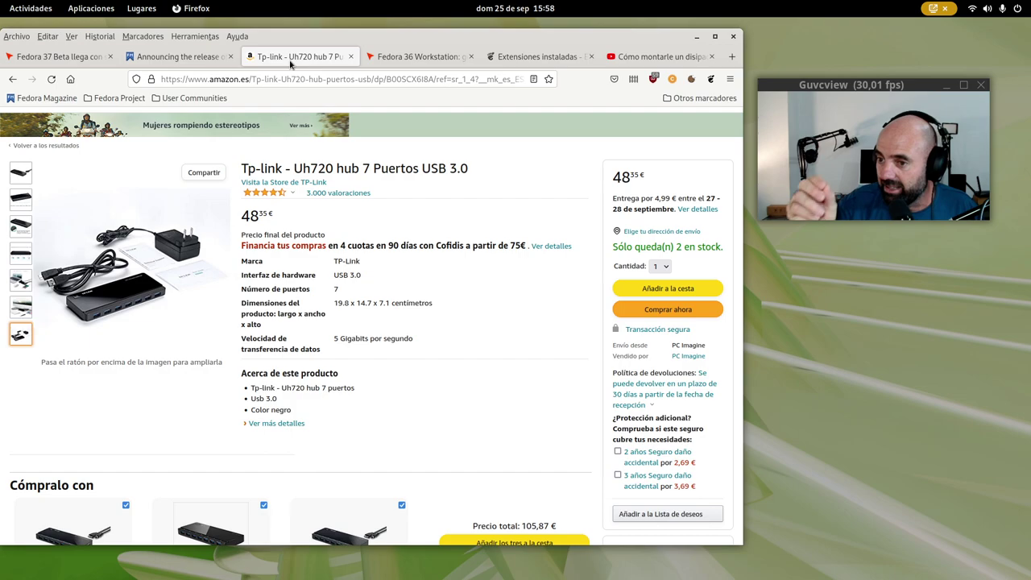
pyautogui.click(662, 60)
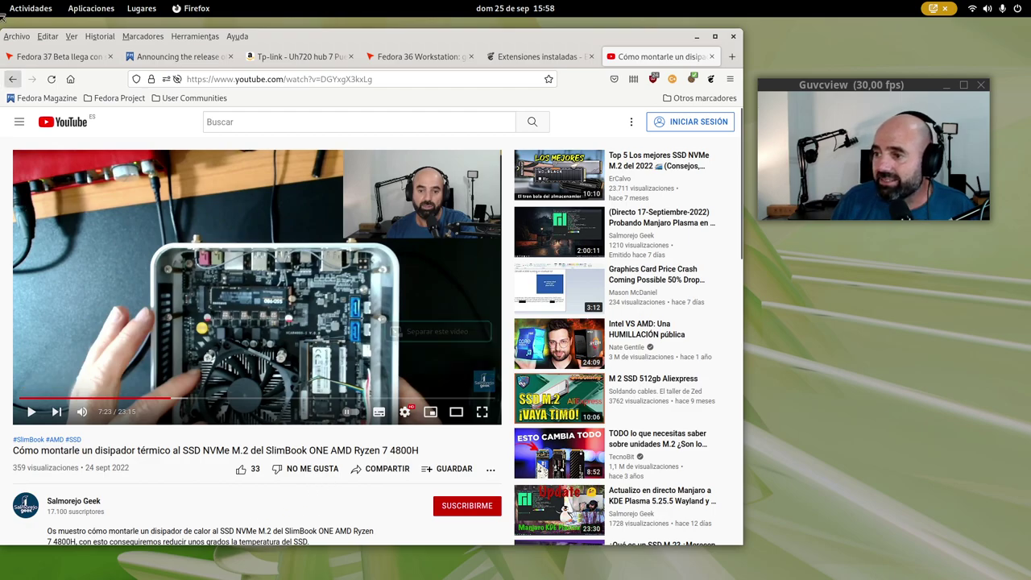
pyautogui.press('super')
pyautogui.click(673, 367)
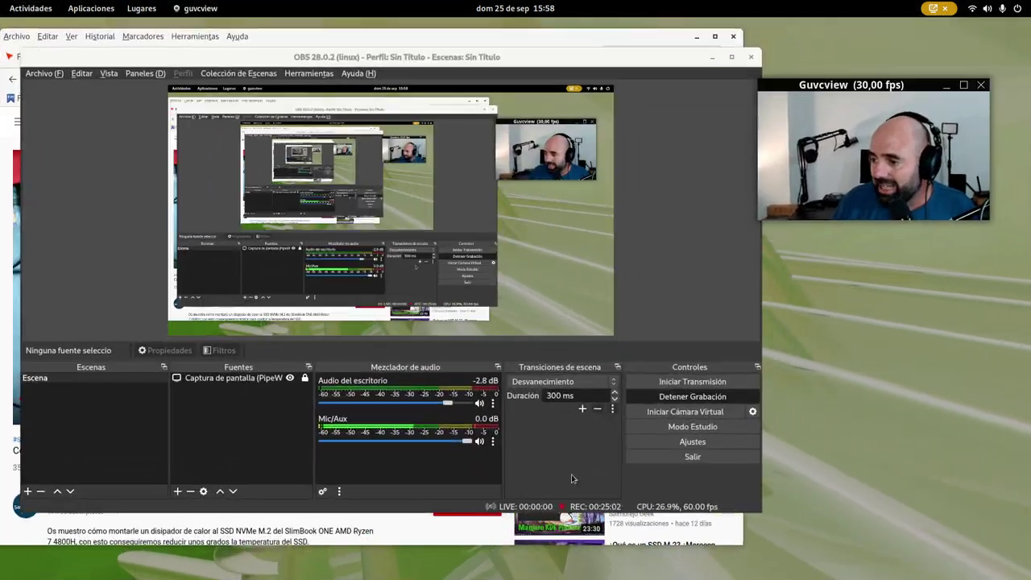
# Inspect the device properties of the Mic/Aux and Audio del escritorio sources, cancelling each dialog.
pyautogui.click(492, 442)
pyautogui.click(515, 421)
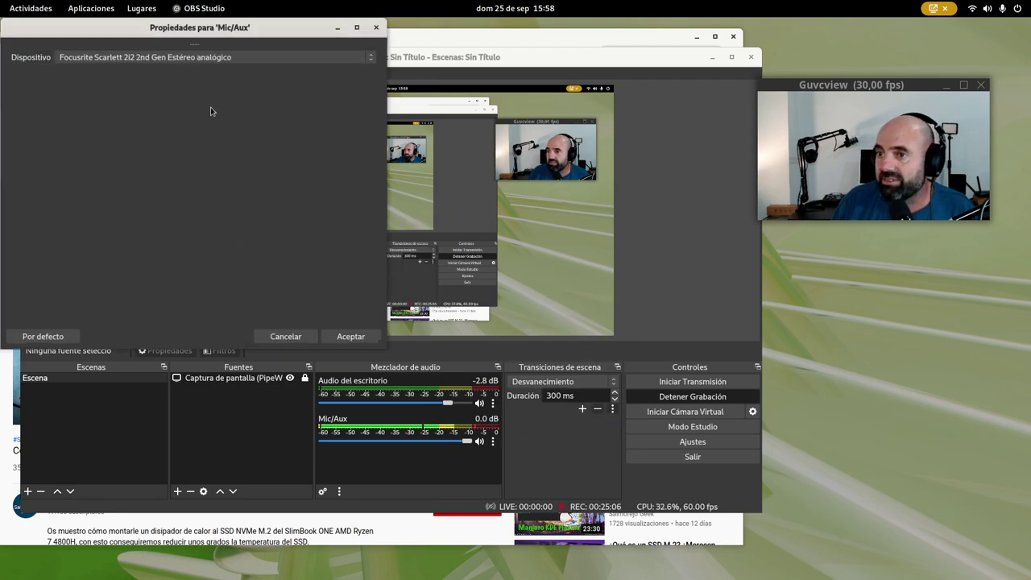
pyautogui.click(285, 336)
pyautogui.click(492, 403)
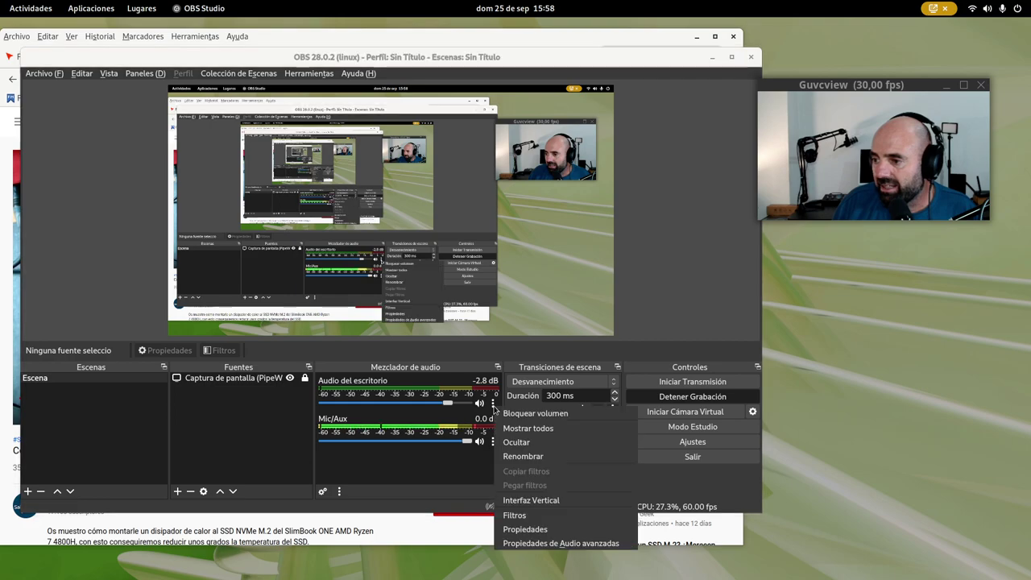
pyautogui.click(525, 529)
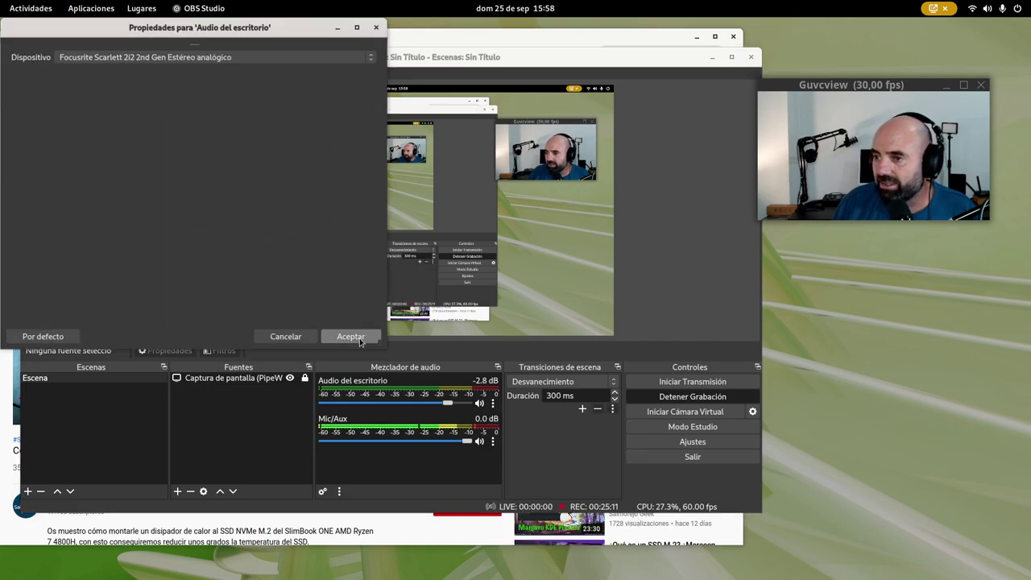
pyautogui.click(286, 336)
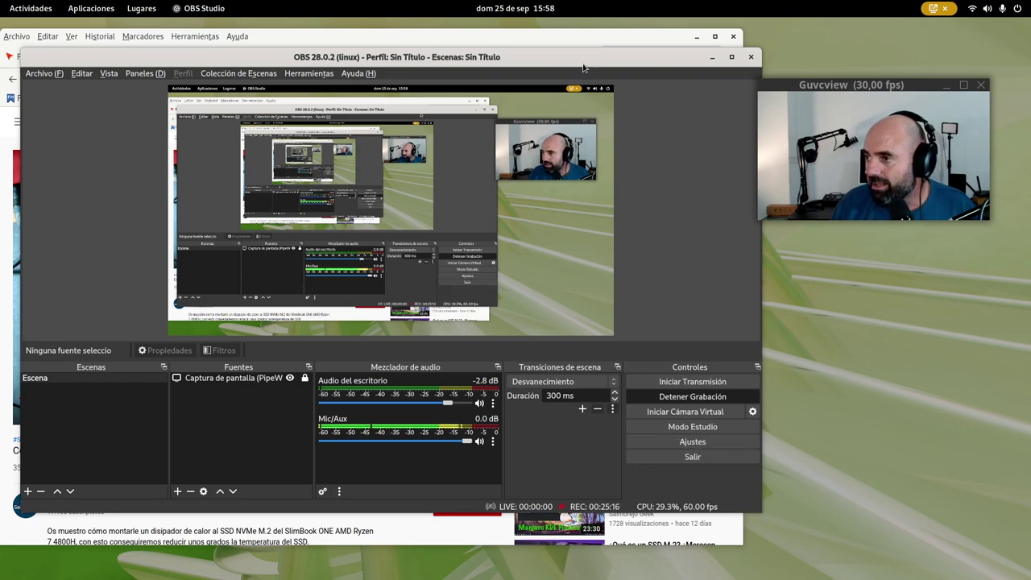
# Lower the OBS window slightly and minimize it, and play the heatsink video in Firefox, pausing it briefly and resuming playback.
pyautogui.moveTo(582, 63); pyautogui.dragTo(587, 87)
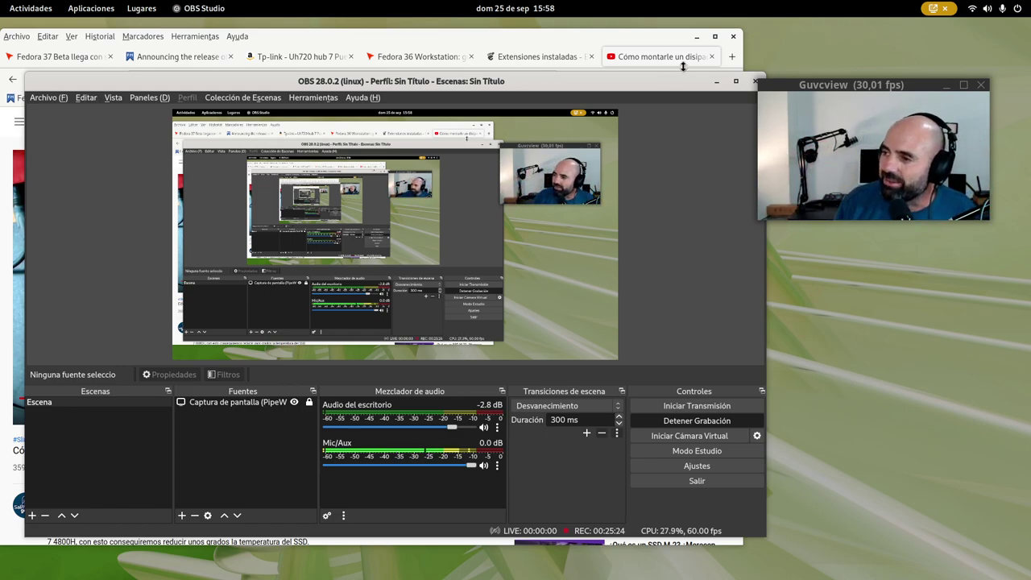
pyautogui.click(718, 81)
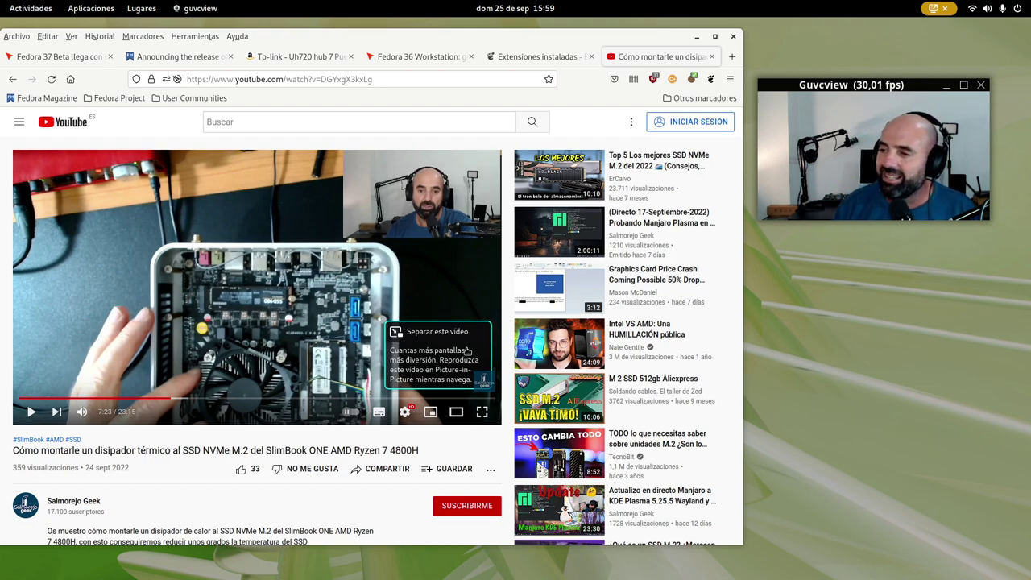
pyautogui.click(31, 412)
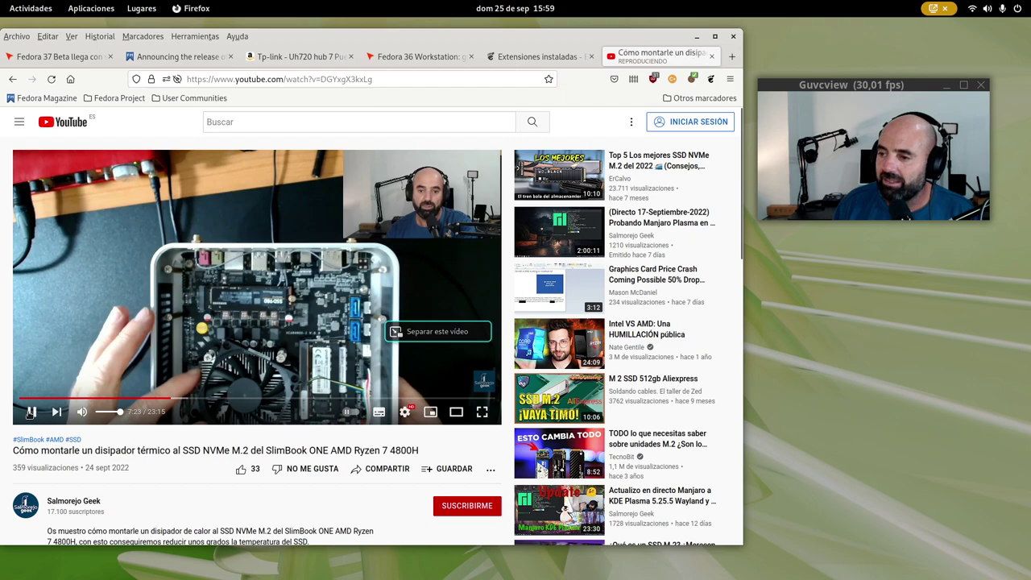
pyautogui.click(32, 411)
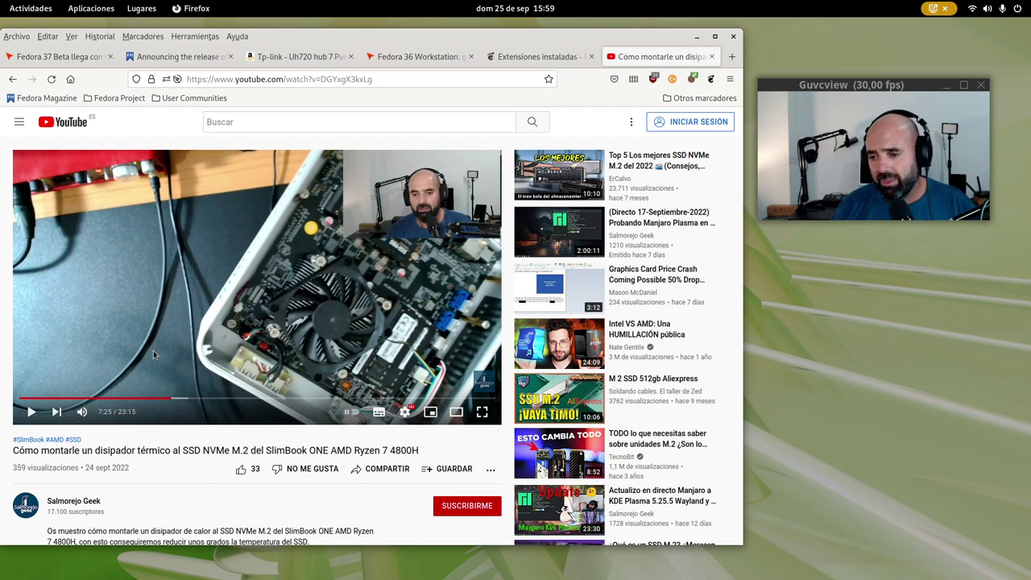
pyautogui.click(46, 413)
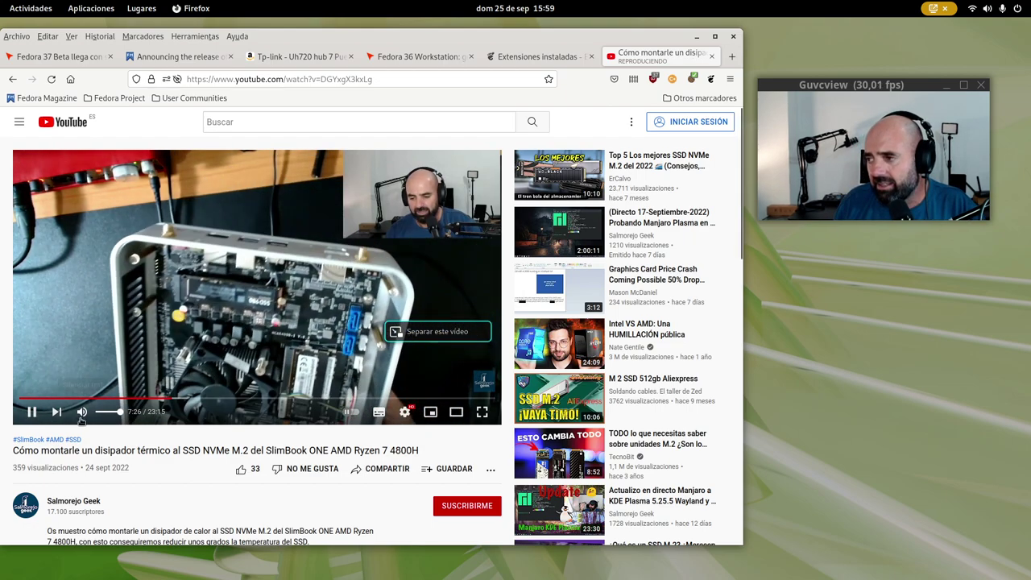